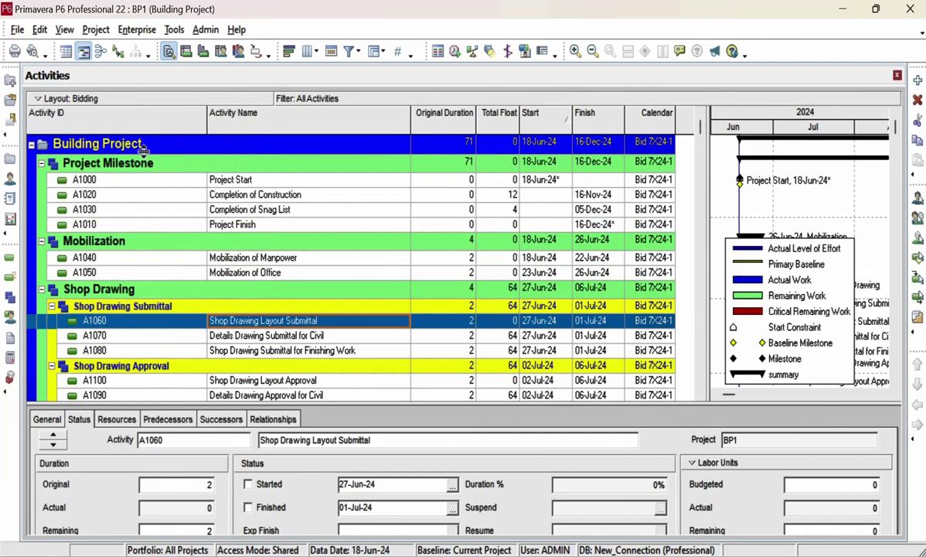
Copy all rows of the activity table, from the Building Project summary through activity A1490 Demobilization and Handover
left_click(135, 143)
scroll(417, 265, "down", 7)
scroll(417, 271, "down", 10)
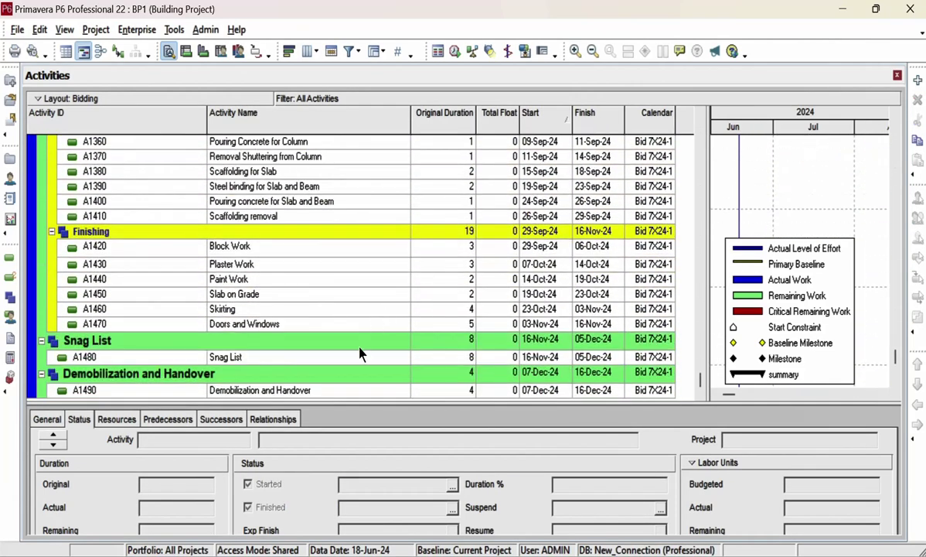
left_click(312, 391, "shift")
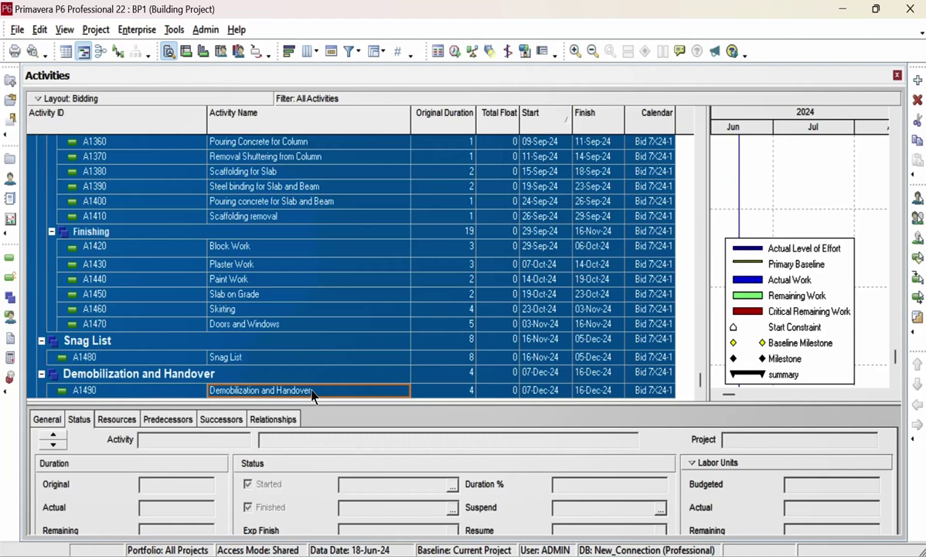
key("ctrl+c")
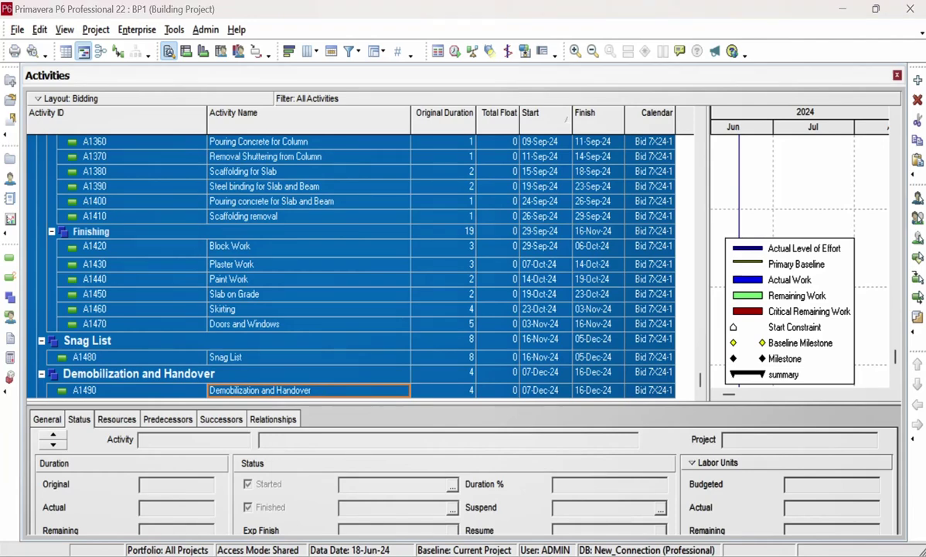
Switch to the Resource Analysis workbook in Excel, paste the copied schedule at A1 and auto-fit the Activity Name column
left_click(394, 499)
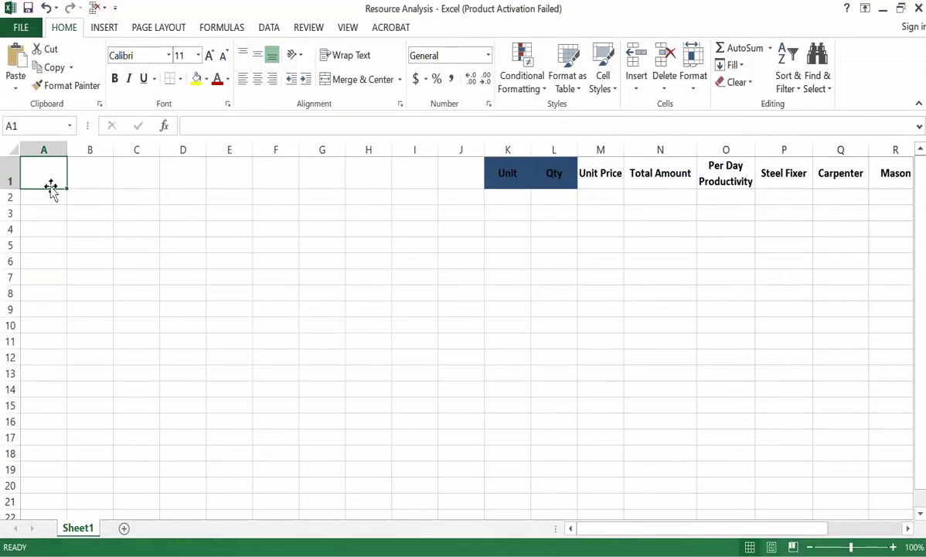
left_click(15, 58)
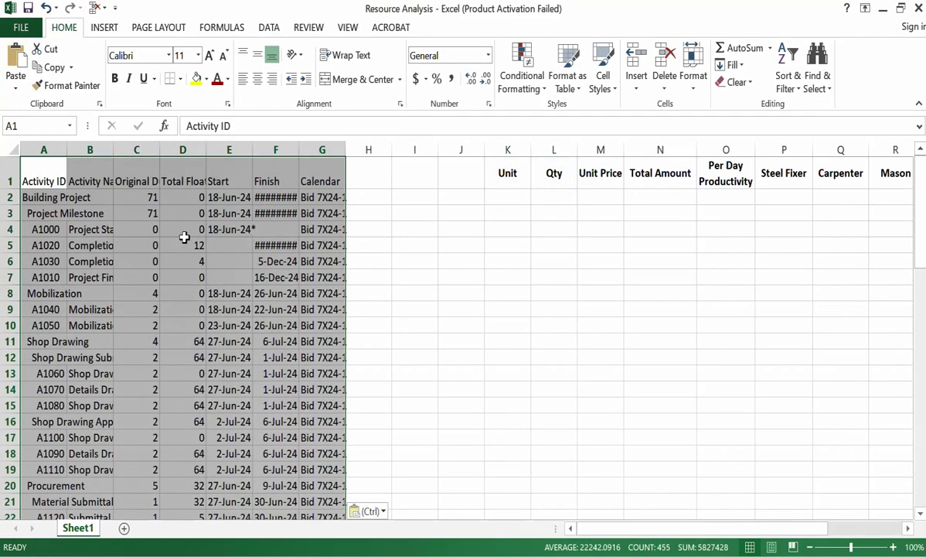
double_click(116, 144)
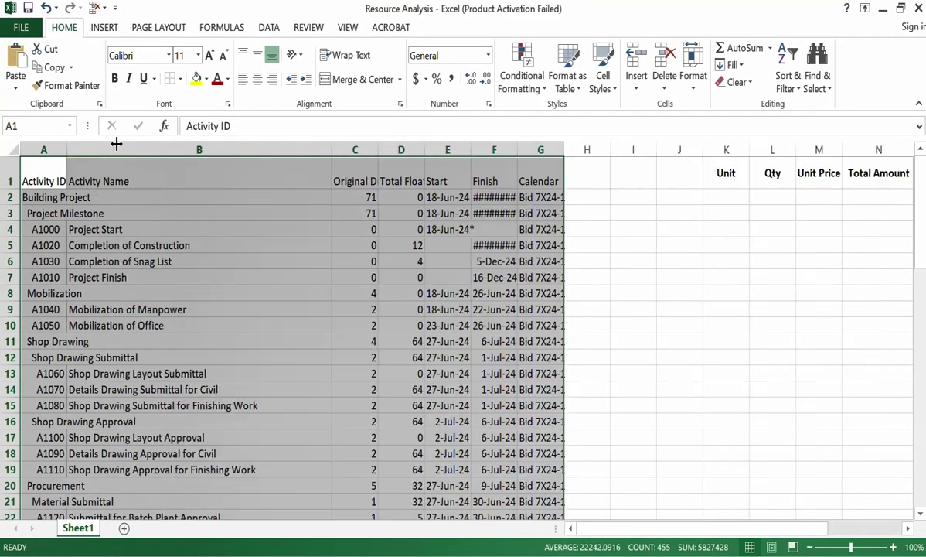
left_click(179, 260)
Delete the Calendar column G from the pasted schedule
left_click(541, 149)
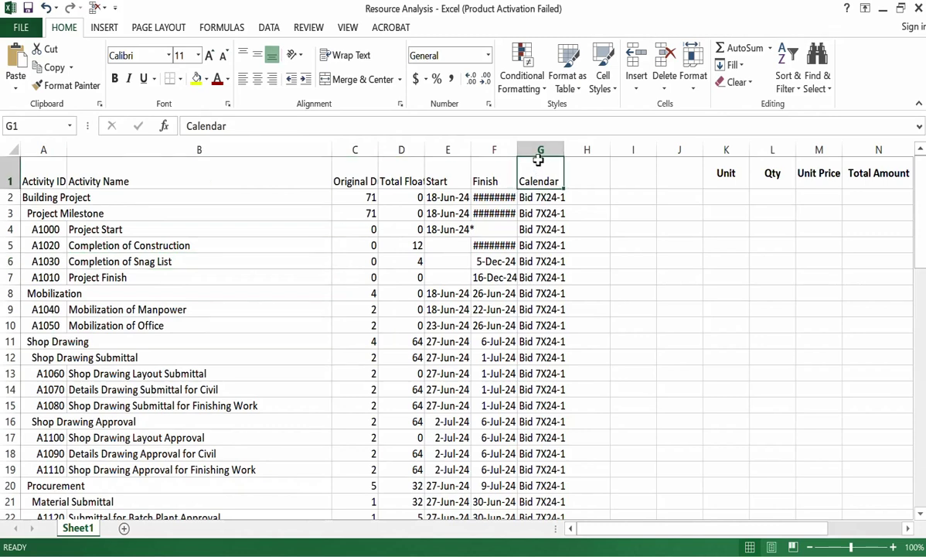
right_click(539, 146)
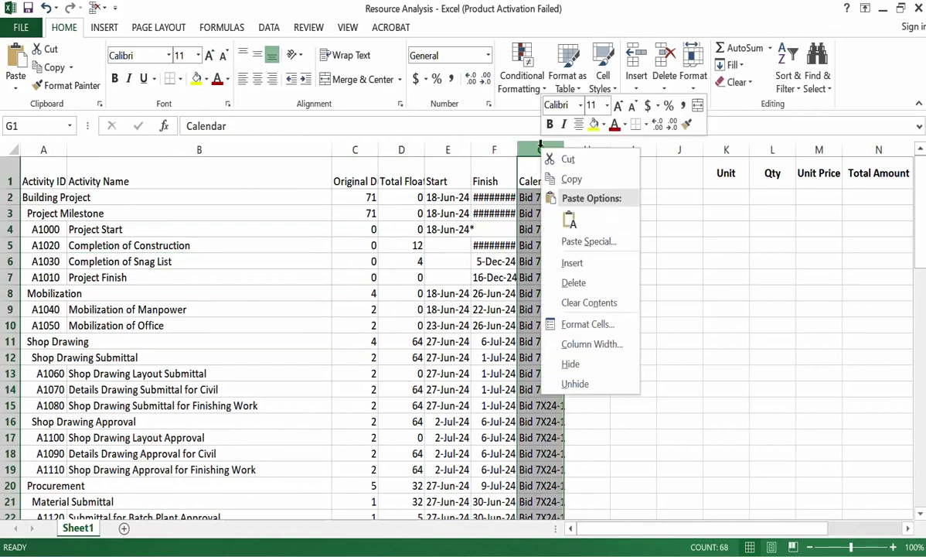
left_click(584, 284)
left_click(464, 276)
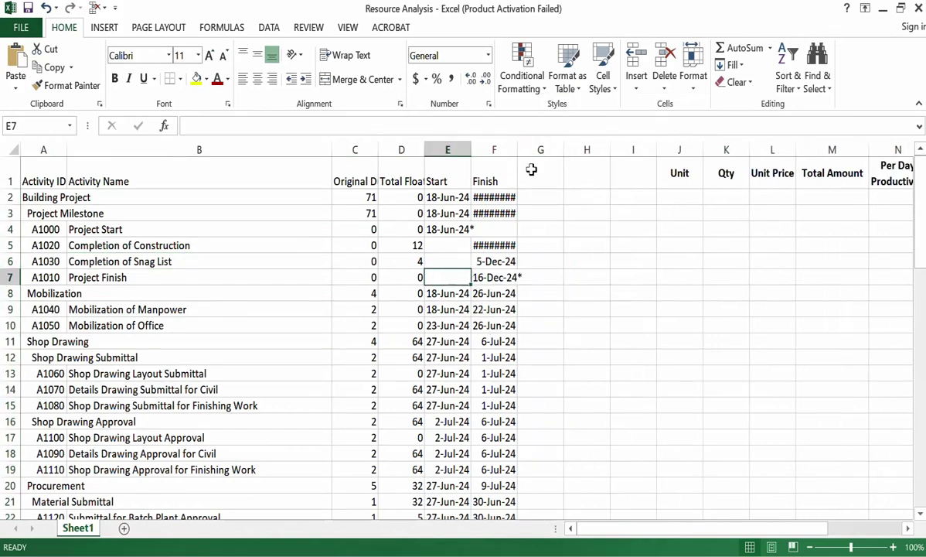
Auto-fit the widths of the Finish and Total Float columns to their contents
double_click(514, 151)
left_click(357, 213)
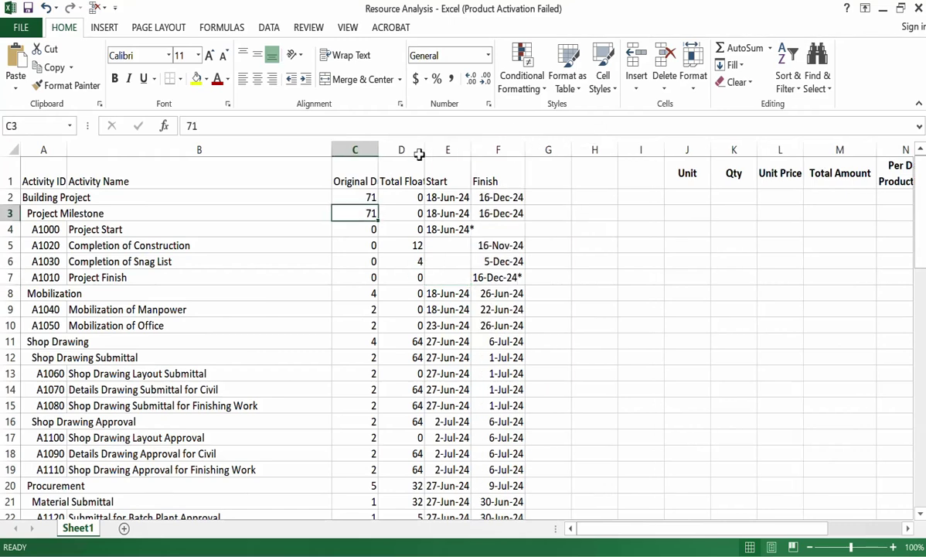
double_click(424, 149)
left_click(404, 261)
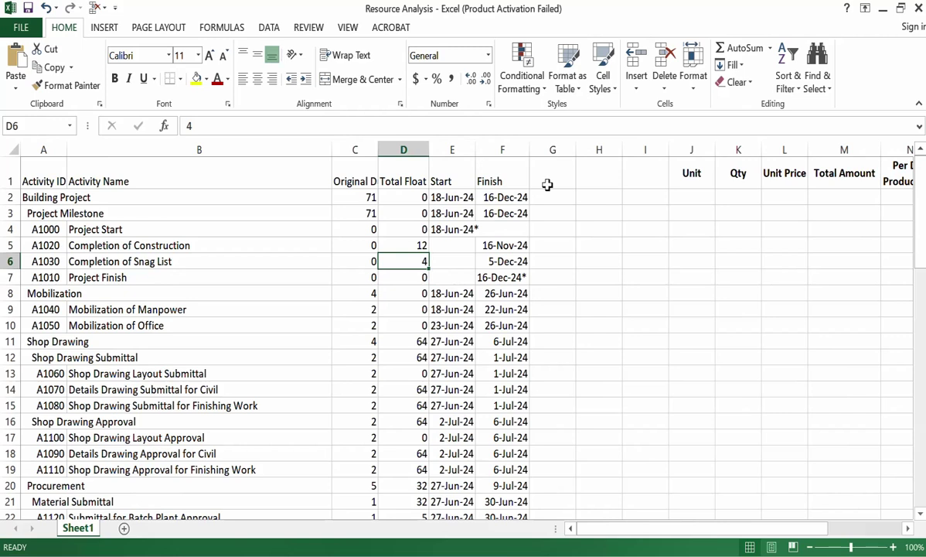
left_click(641, 195)
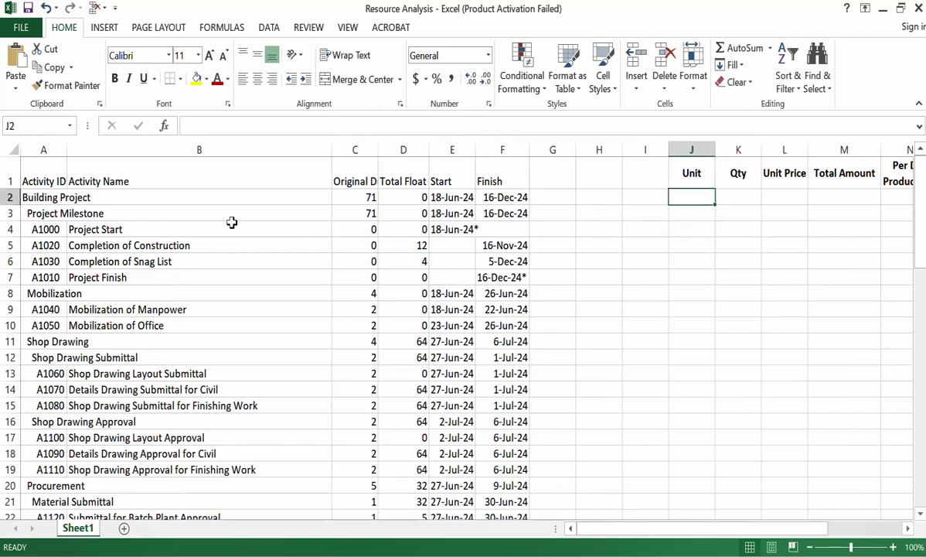
left_click(166, 218)
left_click(177, 244)
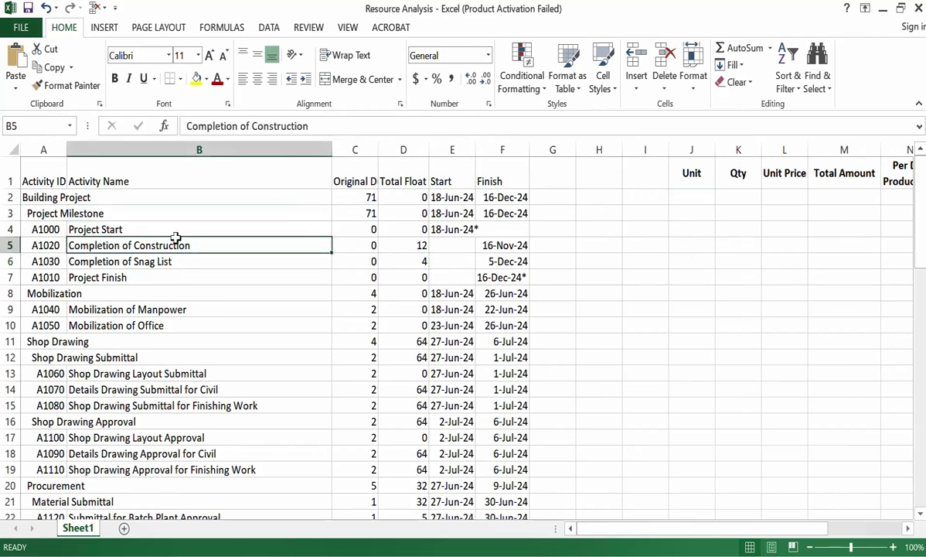
left_click(189, 309)
scroll(185, 309, "down", 1)
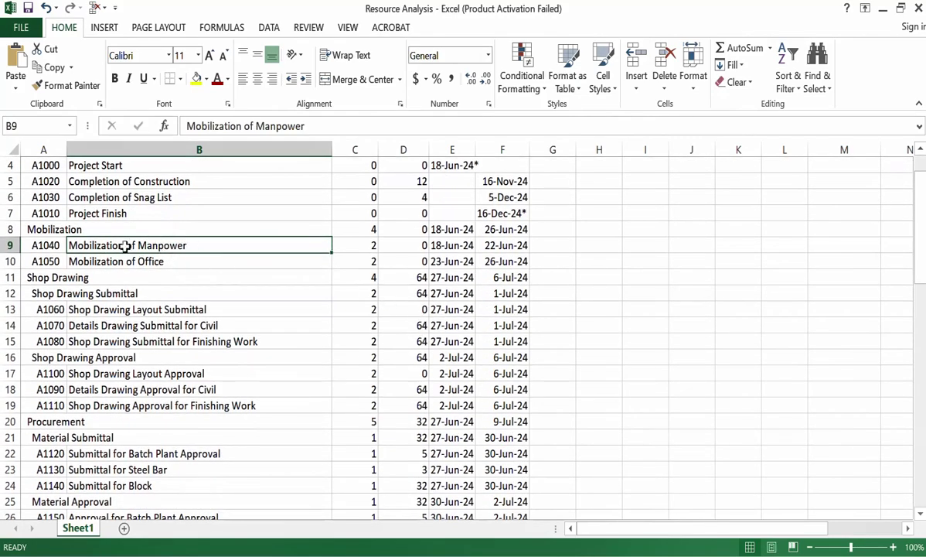
Delete the three empty columns G to I between the Finish and Unit columns
scroll(125, 245, "up", 1)
left_click_drag(645, 150, 555, 150)
right_click(554, 150)
left_click(588, 265)
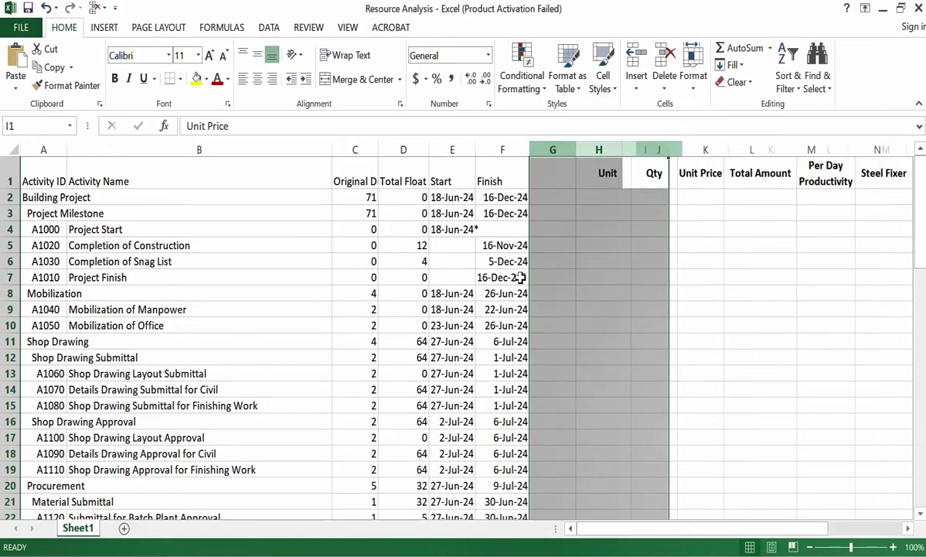
Enter LS as the unit for Mobilization of Manpower and Mobilization of Office in G9 and G10
left_click(186, 309)
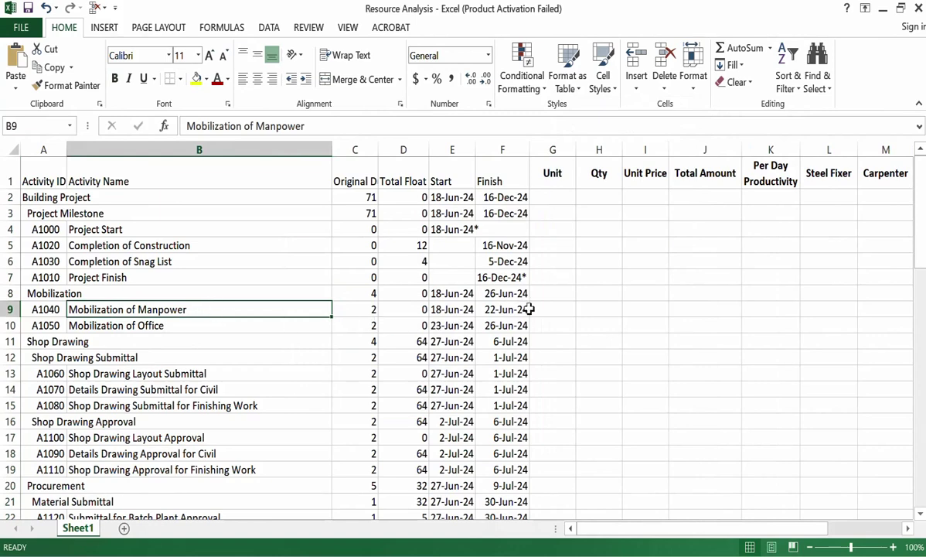
left_click(550, 309)
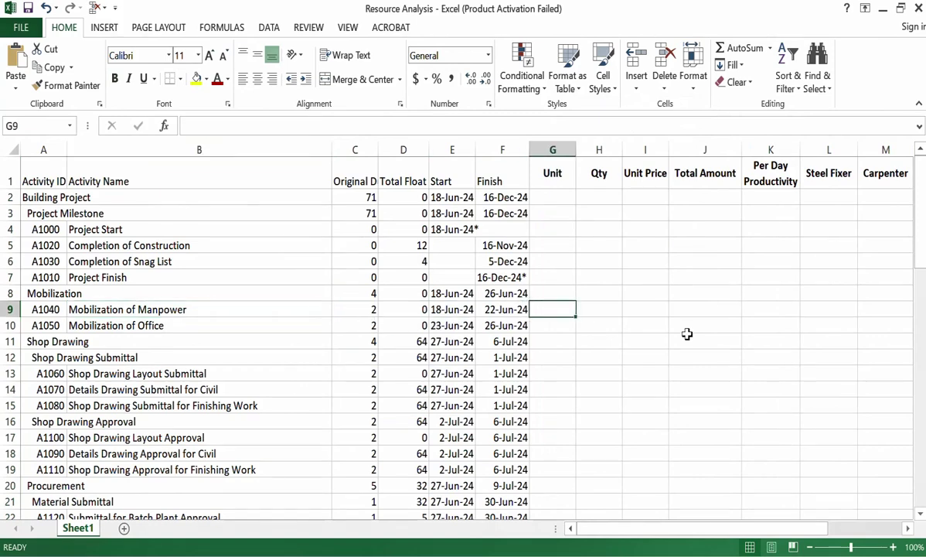
type("LS")
key("Return")
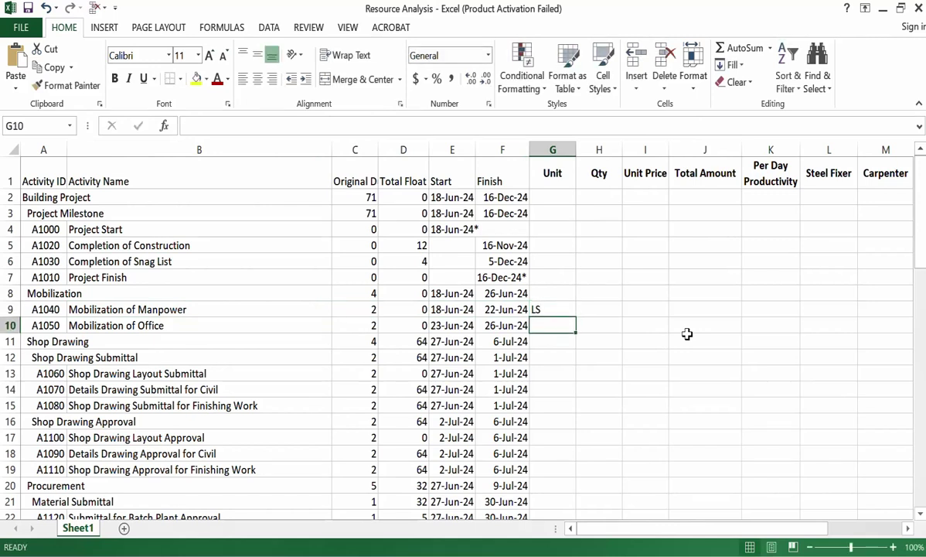
type("LS")
key("Return")
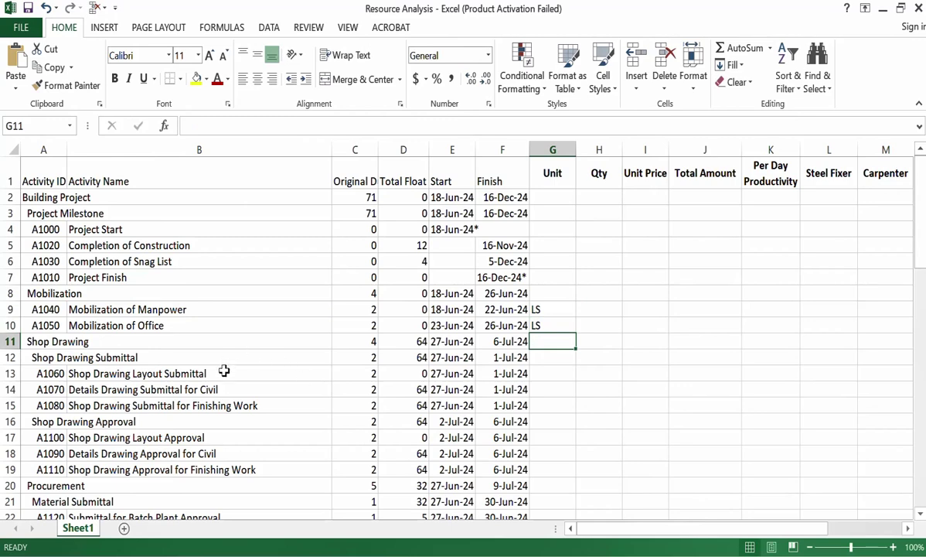
Fill the LS unit from G10 down to G34, ending at the Blcok Delivery activity
left_click(223, 373)
left_click(551, 326)
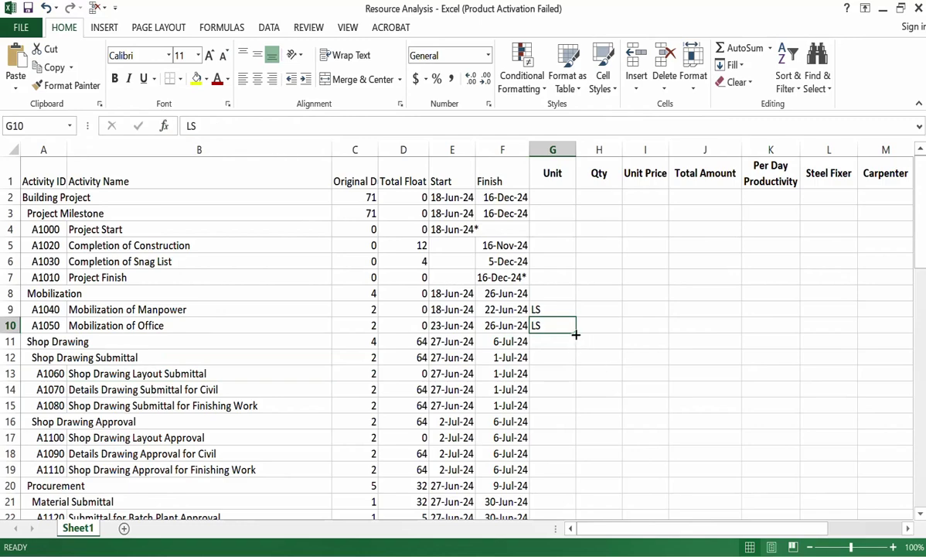
left_click_drag(575, 334, 592, 300)
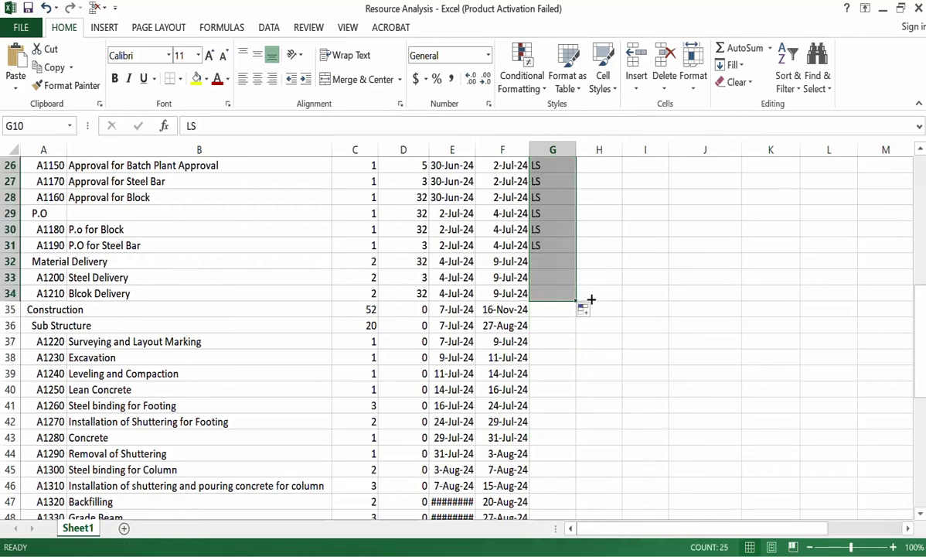
Copy the LS unit from G34 into G37 for the Surveying and Layout Marking activity
left_click(158, 336)
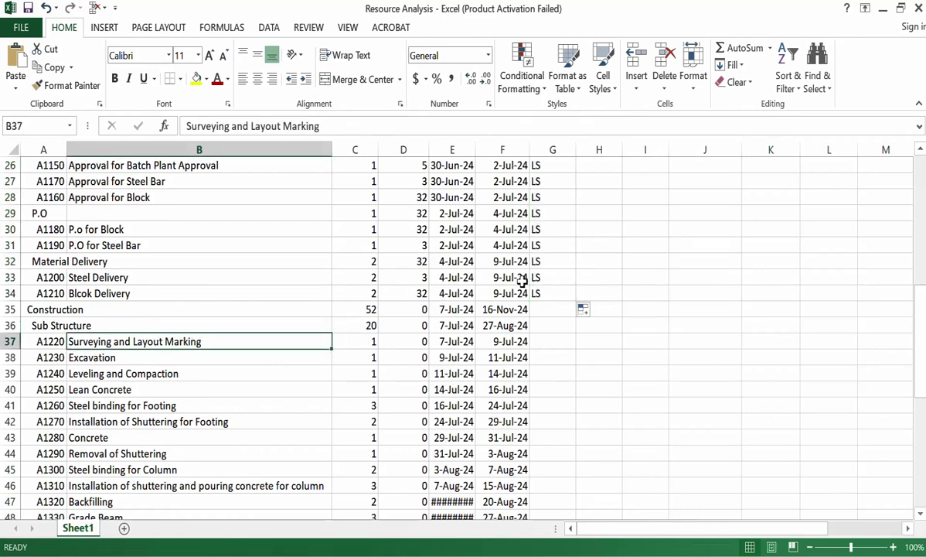
left_click(545, 294)
left_click(54, 68)
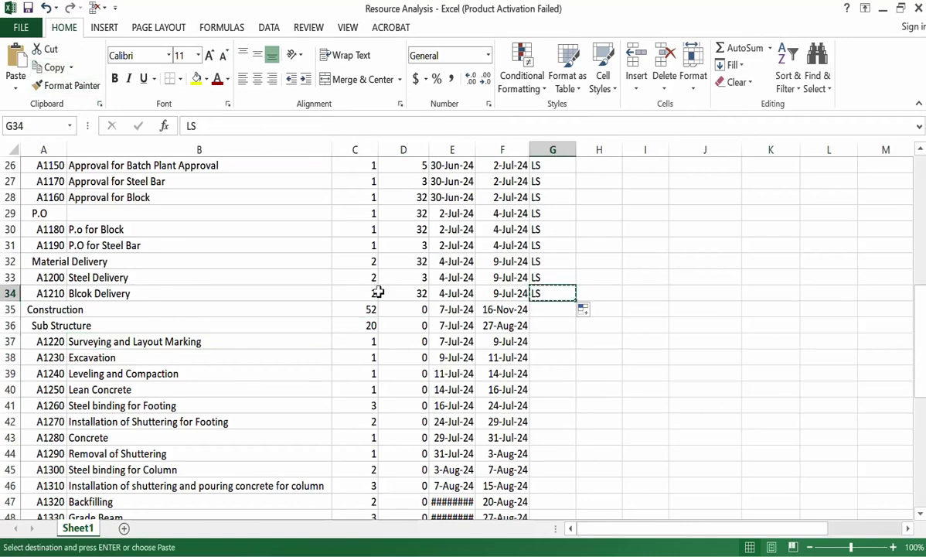
left_click(538, 341)
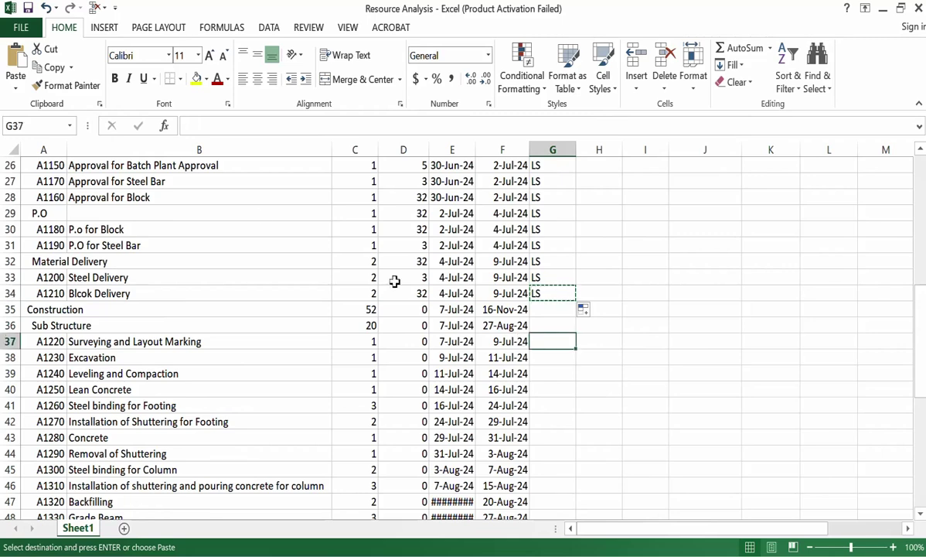
left_click(15, 62)
Zoom the worksheet out to 80% and select cell R2, just past the Manhours column
left_click(646, 266)
scroll(796, 327, "up", 8)
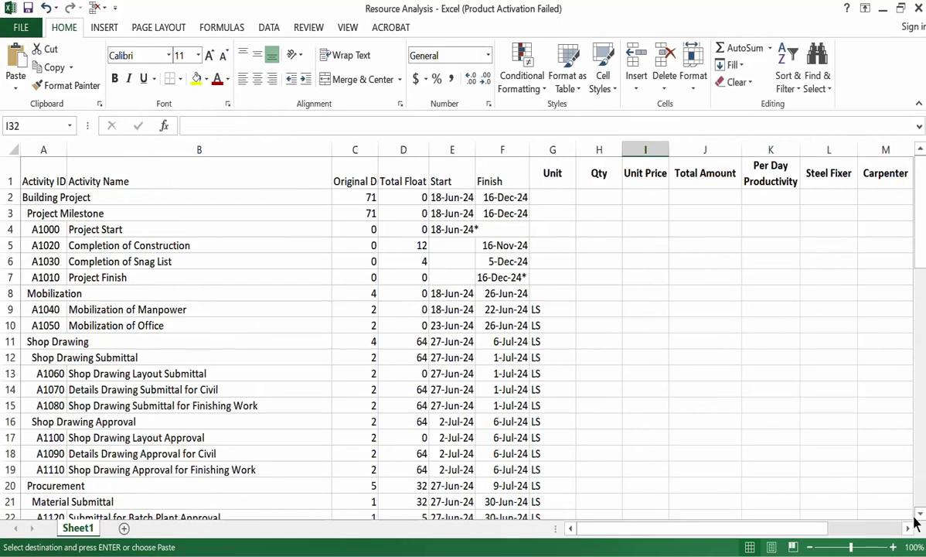
left_click(810, 547)
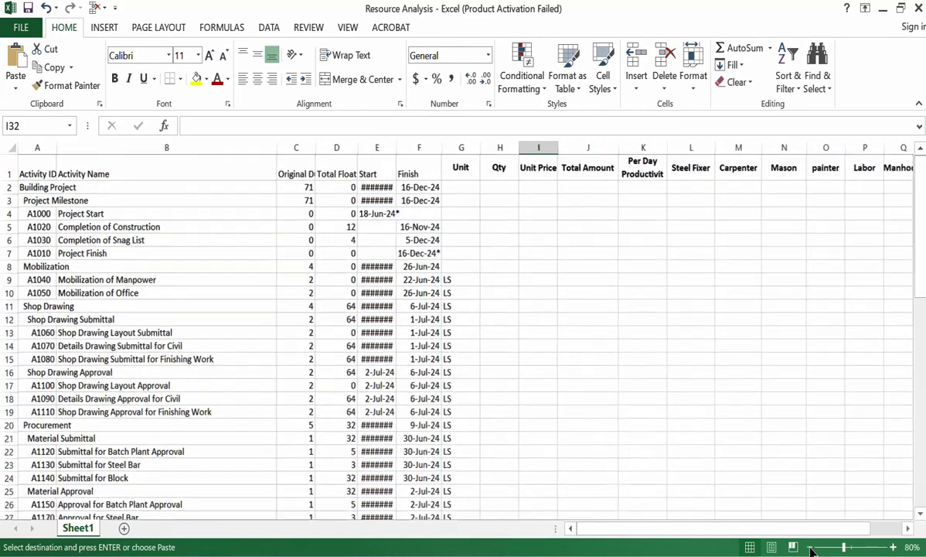
left_click(810, 547)
left_click(898, 185)
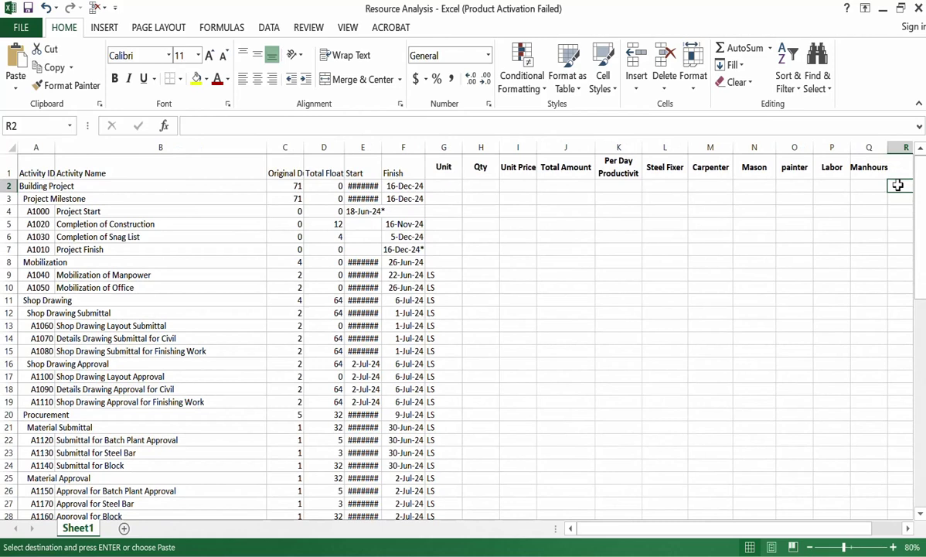
left_click(308, 28)
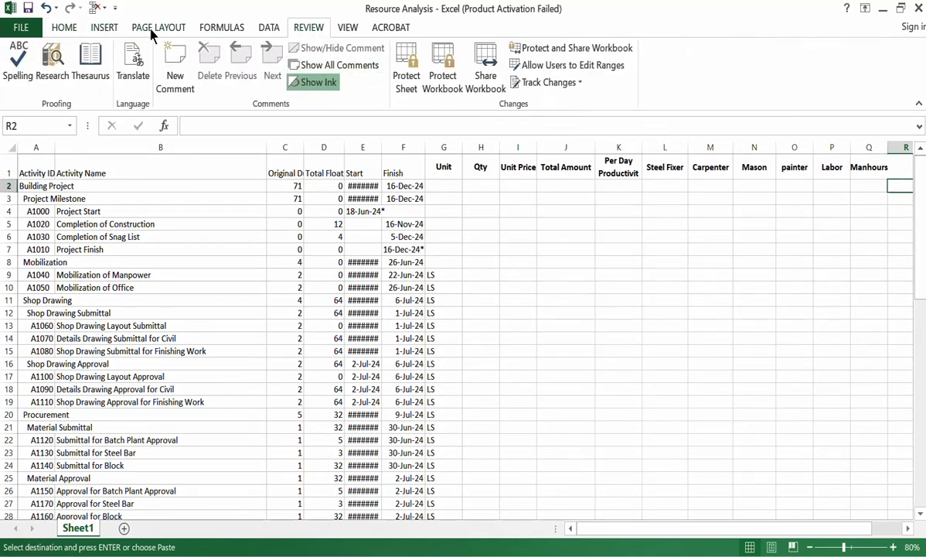
left_click(235, 29)
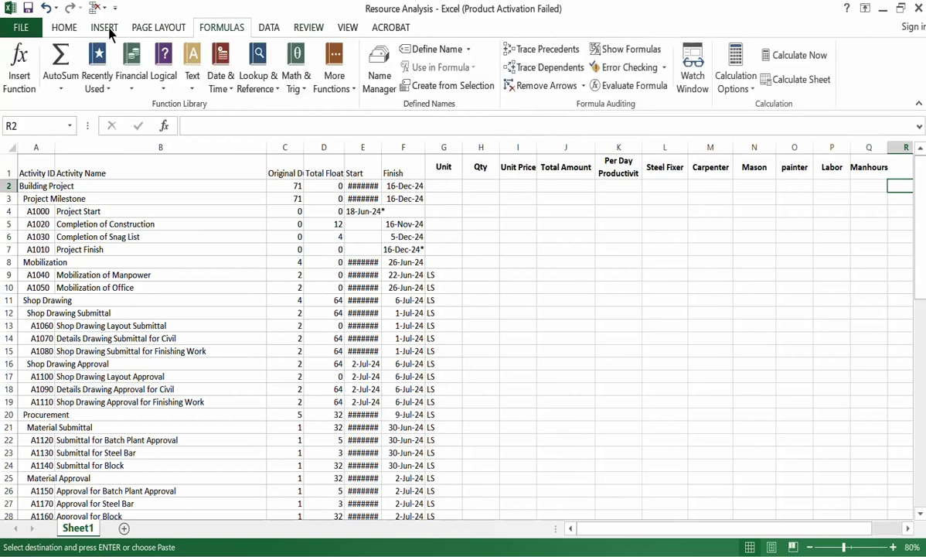
left_click(106, 31)
left_click(270, 31)
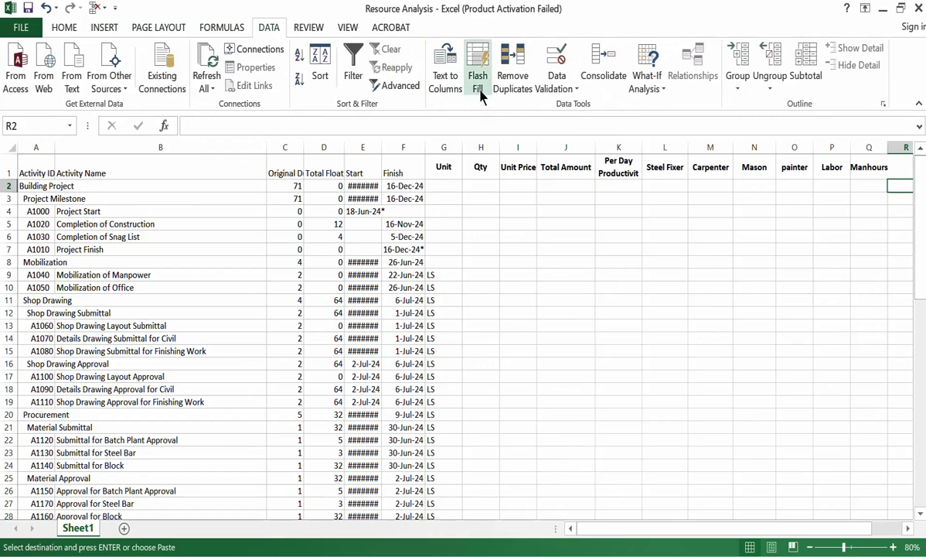
Freeze the panes at cell R2 to keep header row 1 and the columns through Manhours in view
left_click(338, 30)
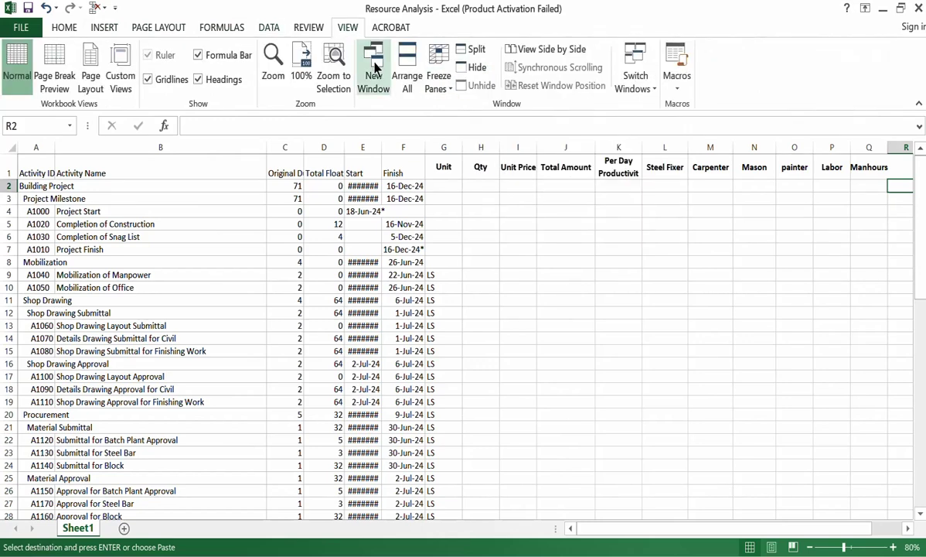
left_click(407, 73)
key("Escape")
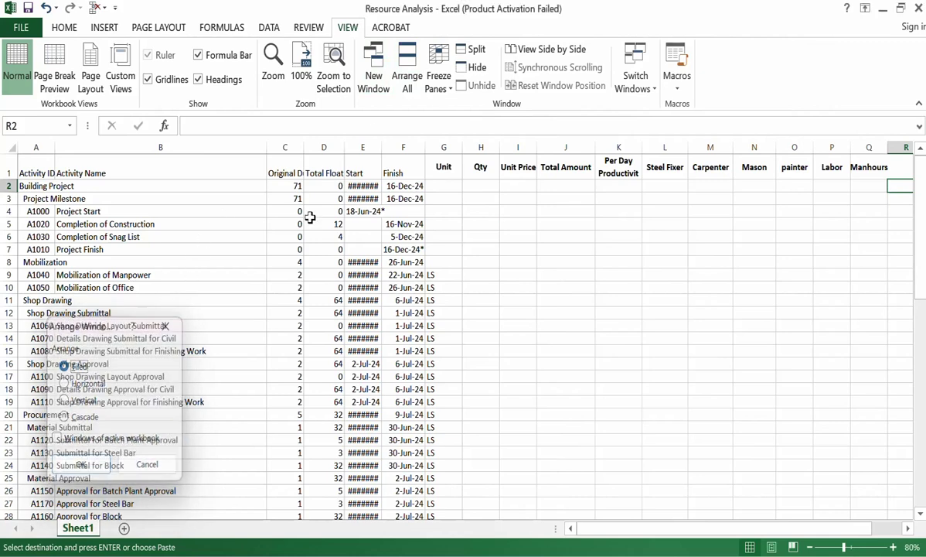
left_click(441, 87)
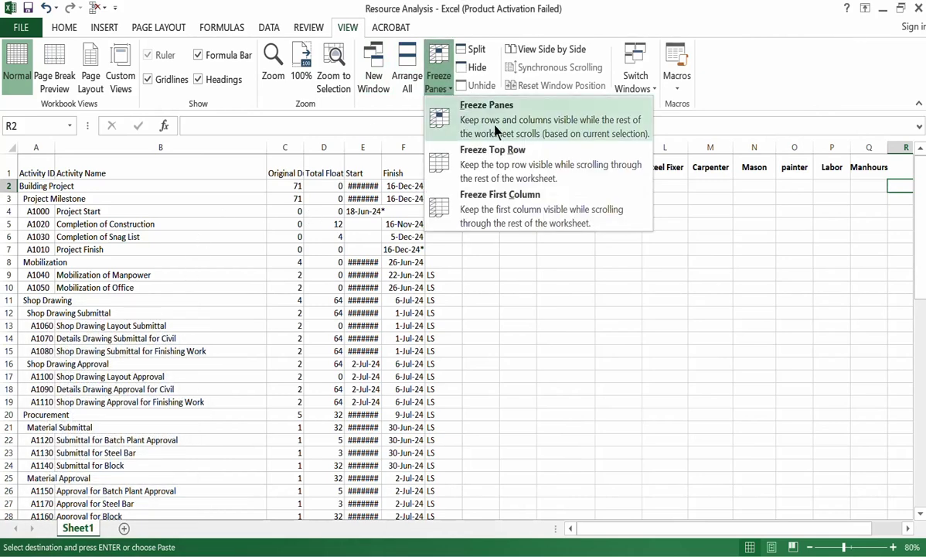
left_click(516, 133)
Enter the unit M³ in G38 for the Excavation activity, inserting the superscript three as a symbol
scroll(585, 273, "down", 9)
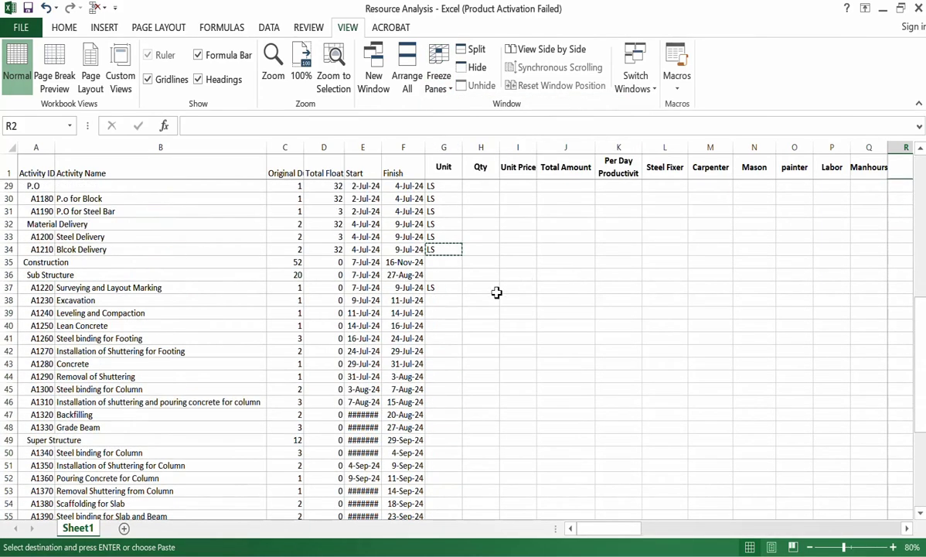
key("Escape")
left_click(452, 300)
left_click(169, 305)
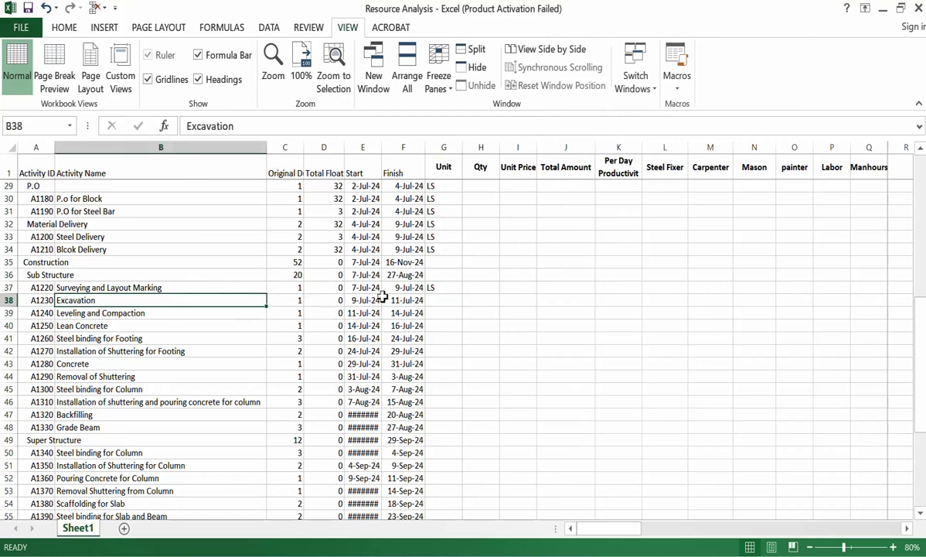
left_click(443, 300)
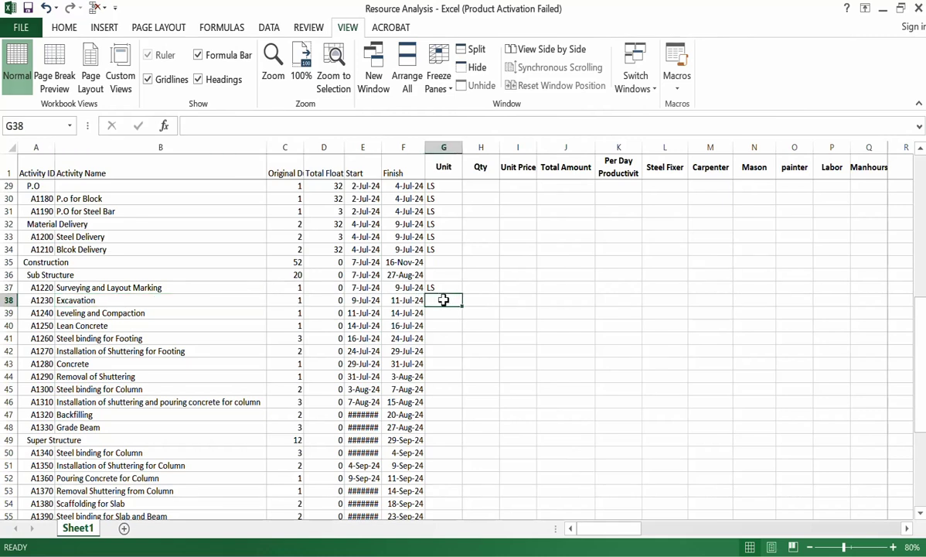
type("M")
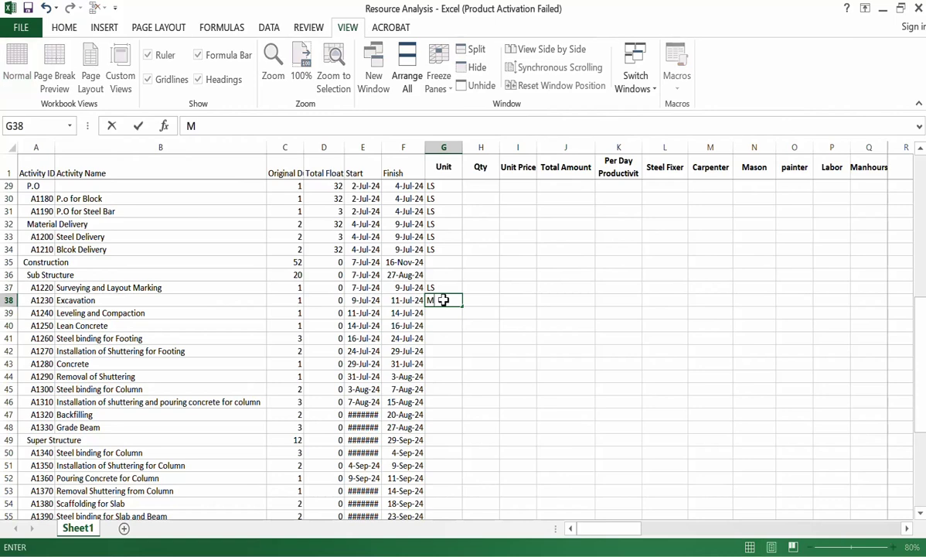
left_click(103, 28)
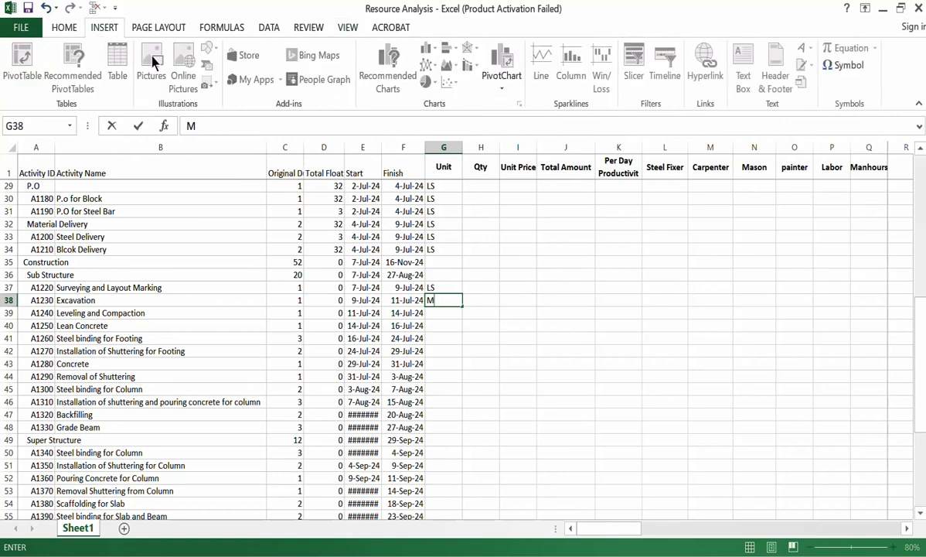
left_click(843, 65)
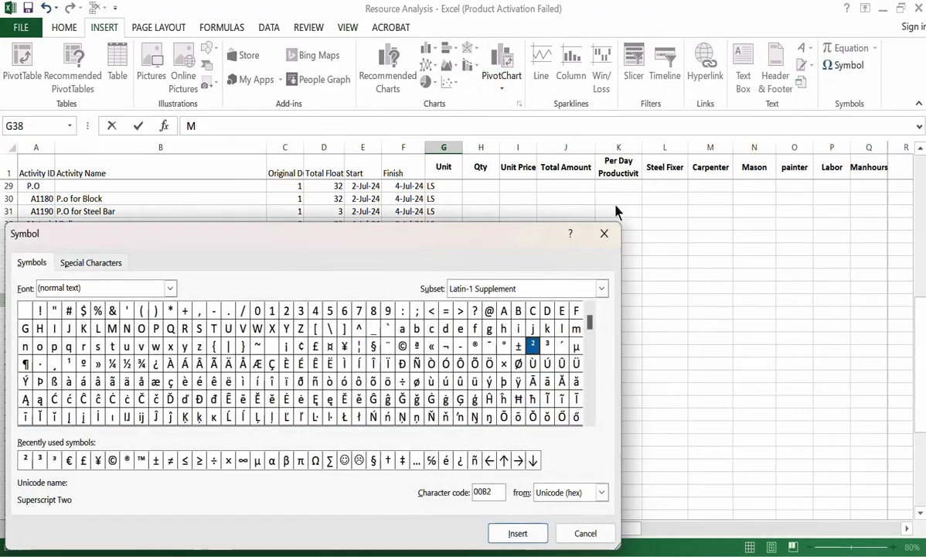
left_click(40, 461)
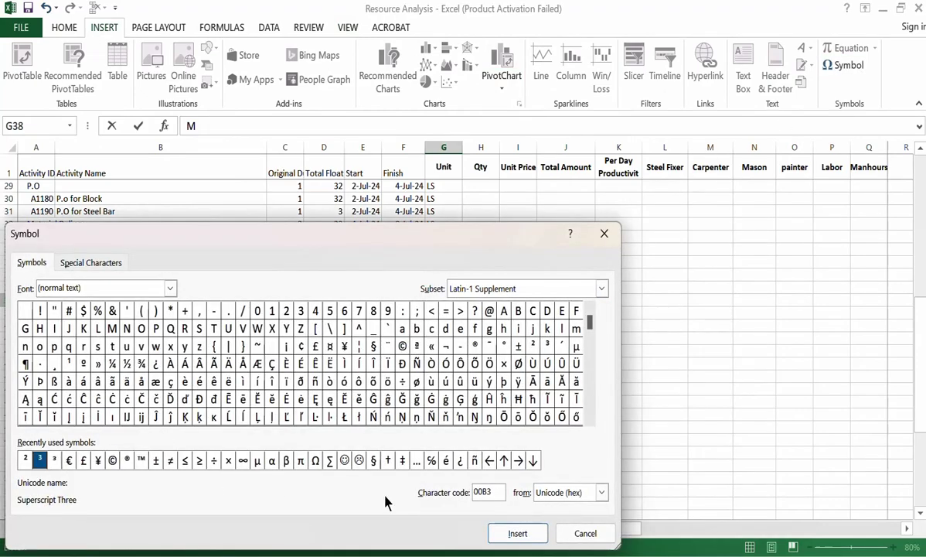
left_click(512, 533)
left_click(580, 533)
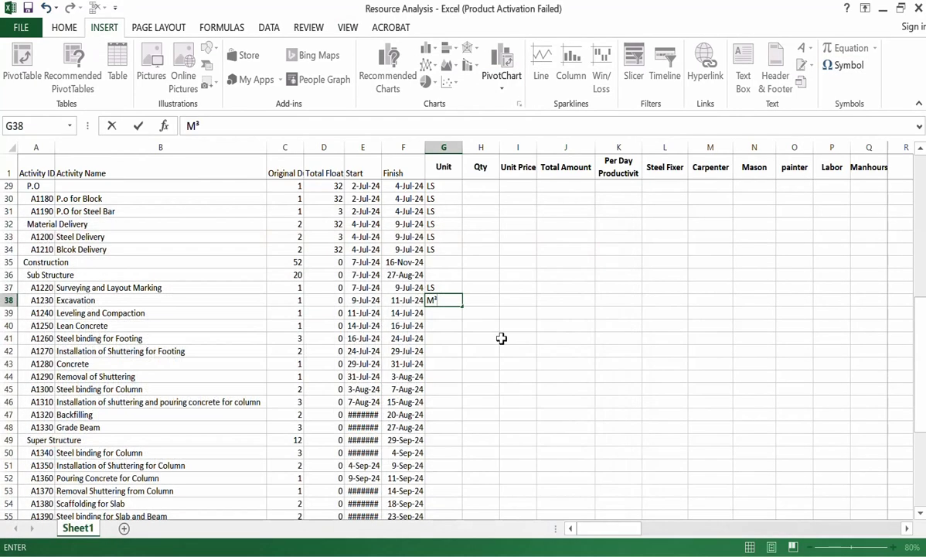
left_click(443, 326)
left_click(446, 301)
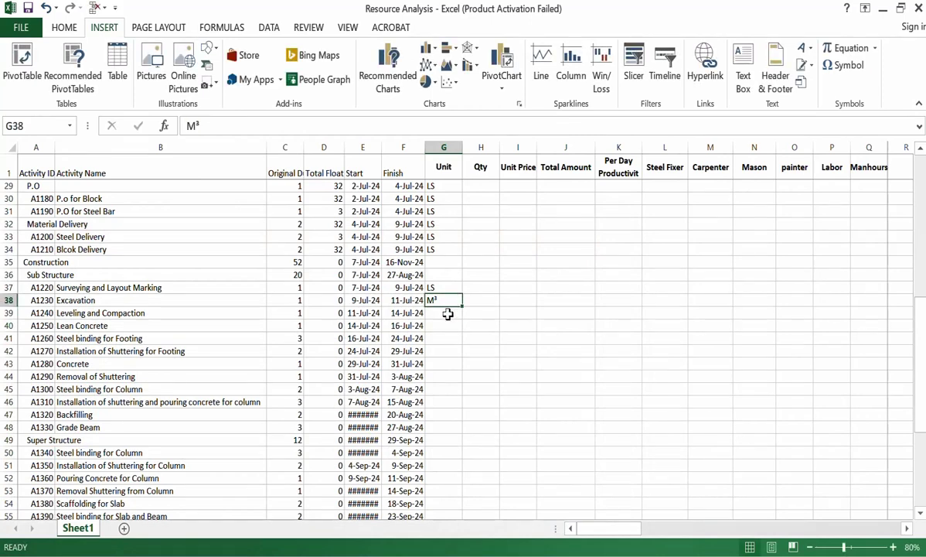
Enter the unit M² in G39 for the Leveling and Compaction activity, inserting the superscript two as a symbol
left_click(448, 314)
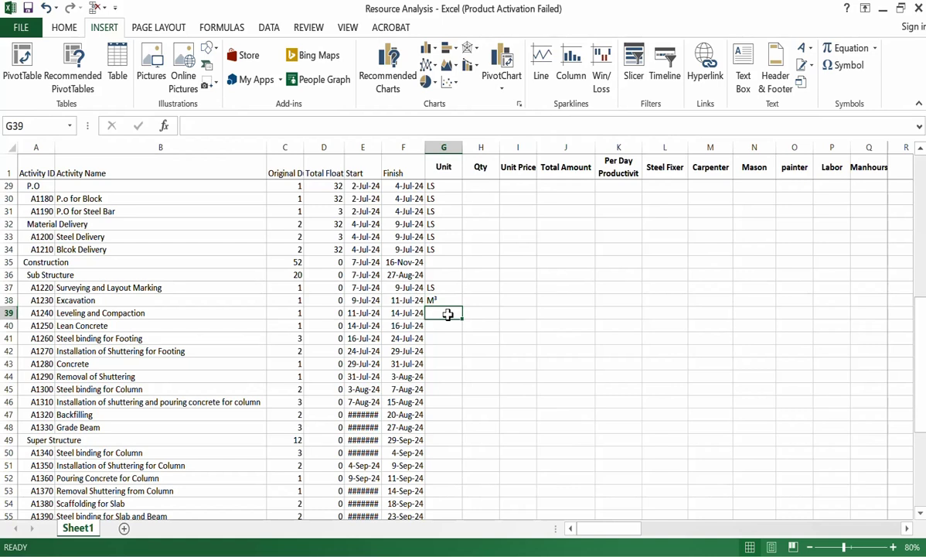
type("M³")
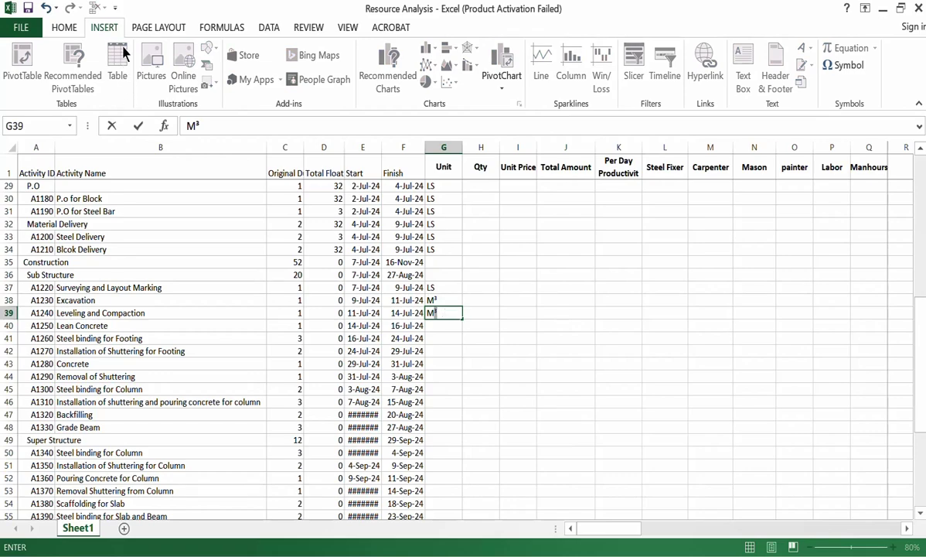
left_click(833, 67)
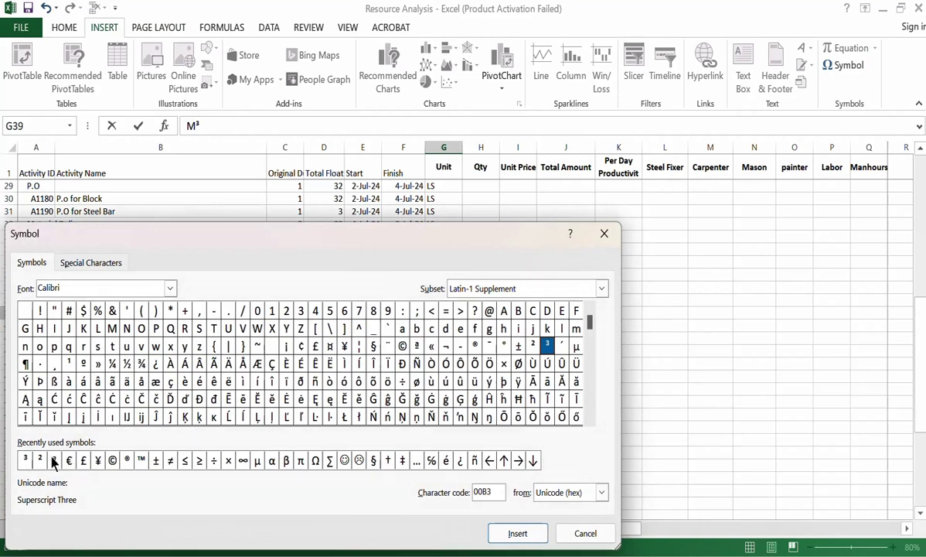
left_click(43, 462)
left_click(518, 533)
left_click(586, 533)
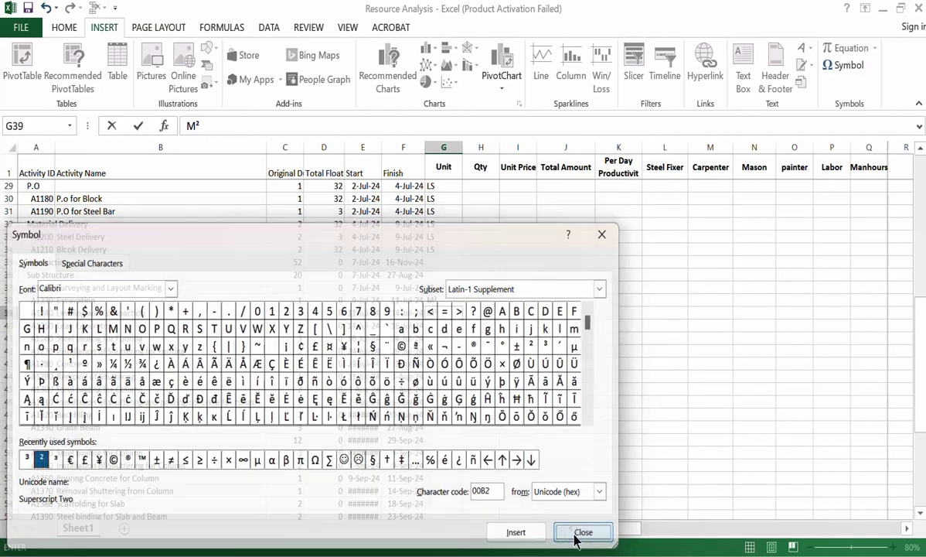
key("Return")
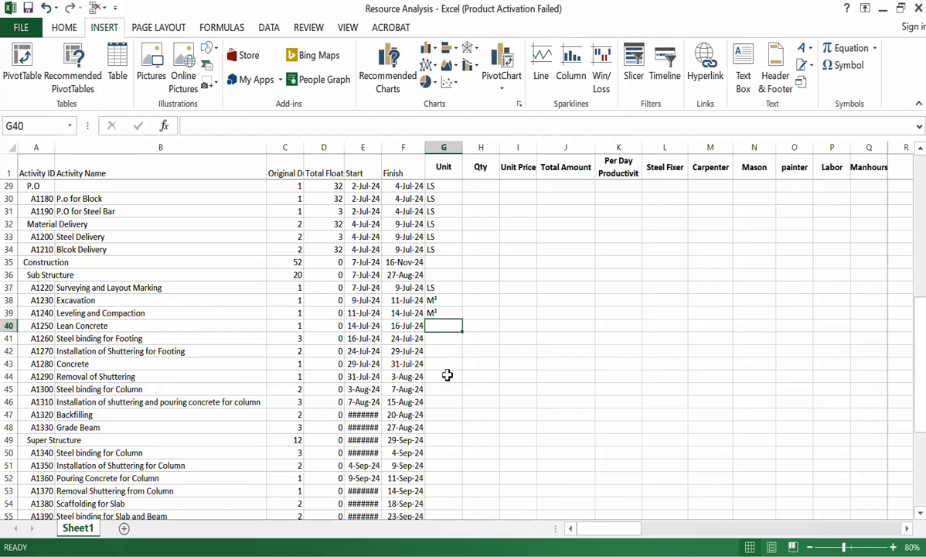
Copy the M² unit from G39 into G40 for the Lean Concrete activity
scroll(231, 337, "down", 1)
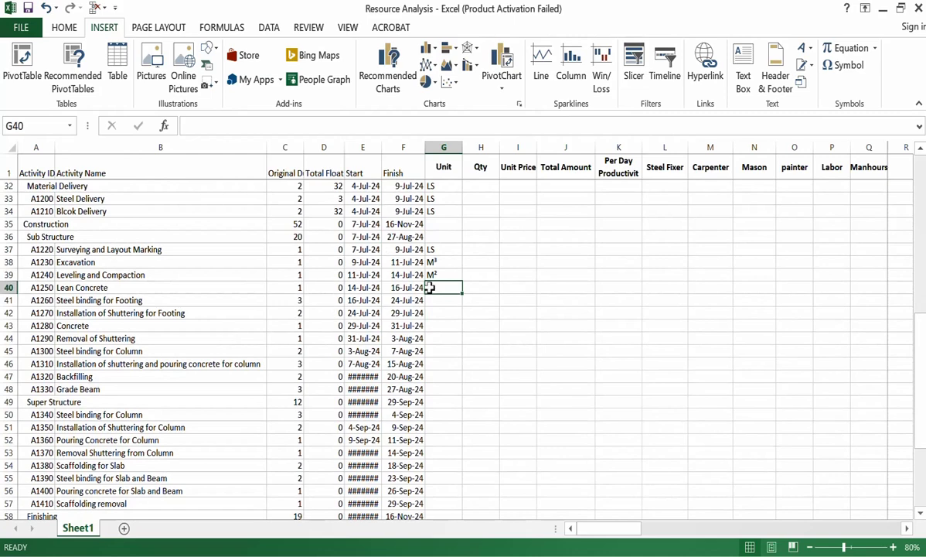
left_click(187, 287)
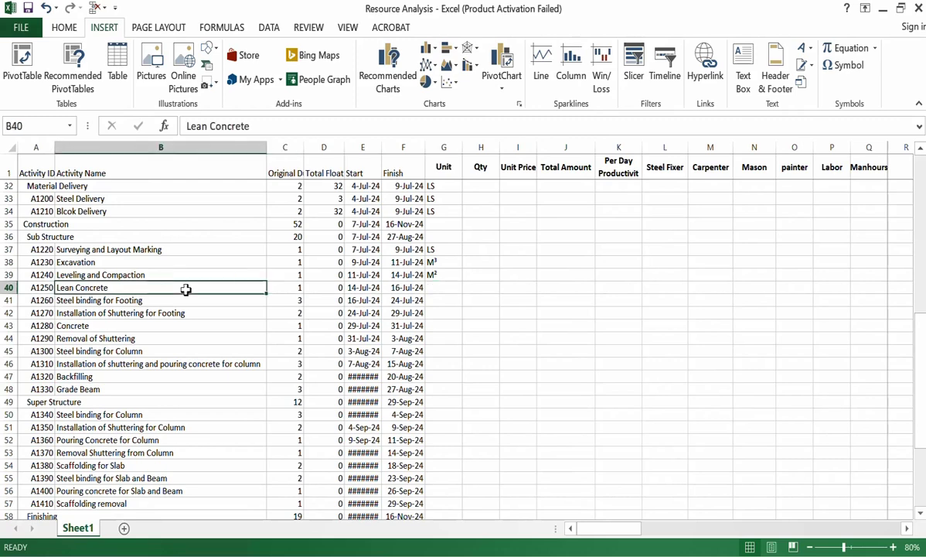
left_click(449, 287)
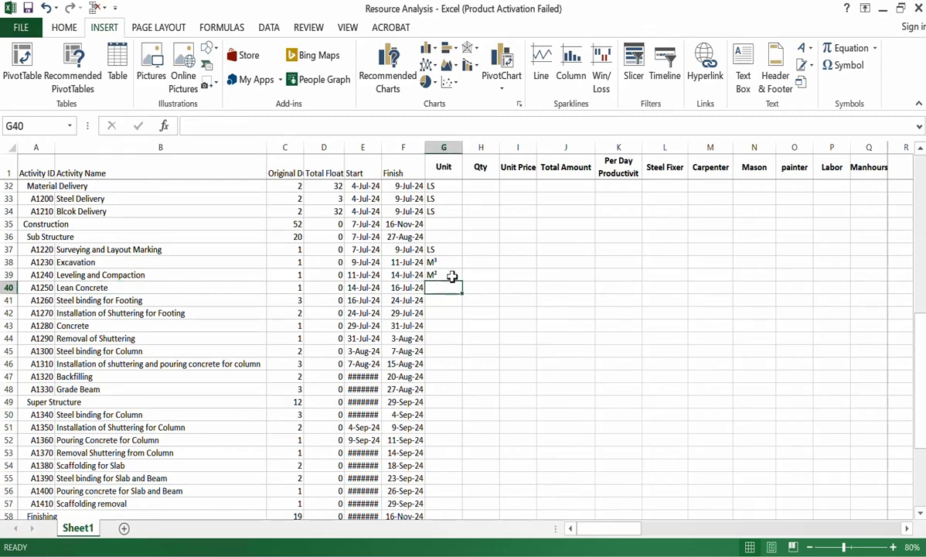
left_click(451, 275)
left_click(64, 27)
left_click(48, 68)
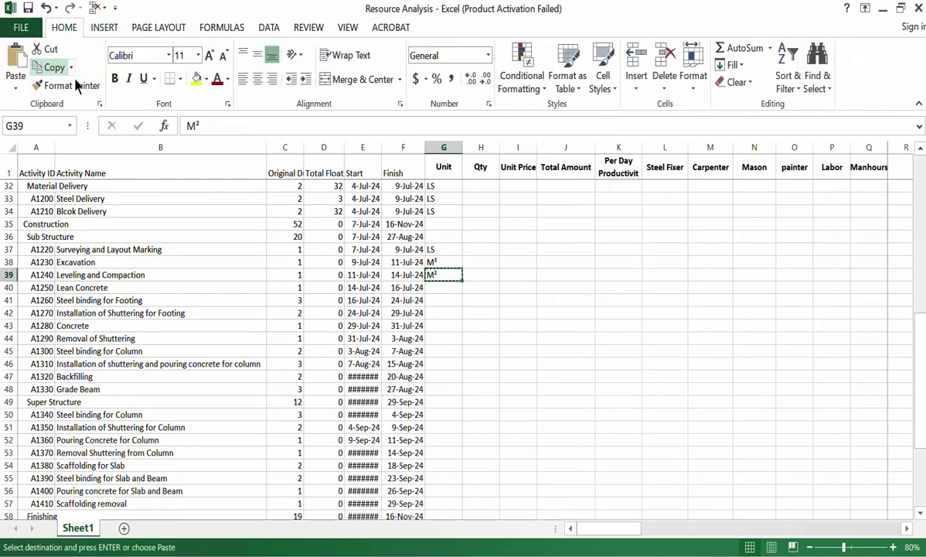
left_click(445, 288)
left_click(17, 62)
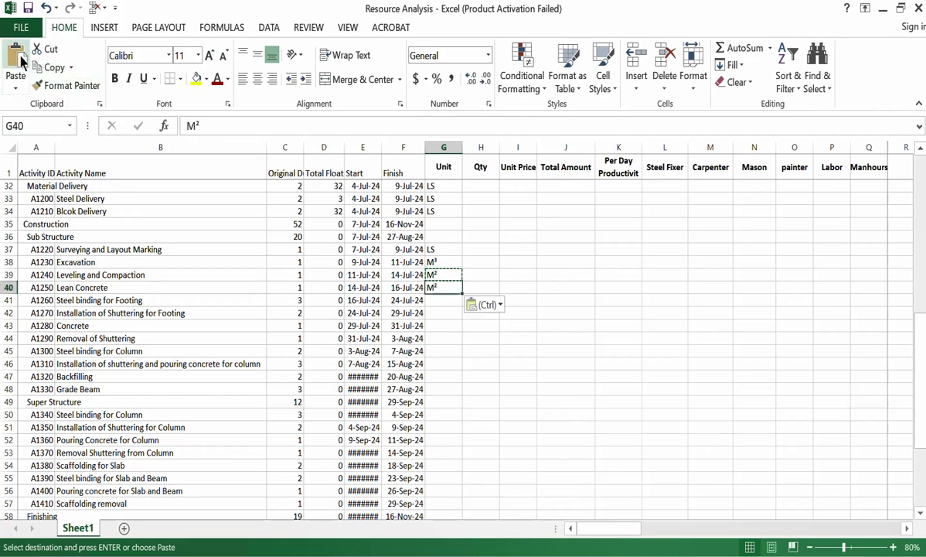
Enter the unit KG in G41 for the Steel binding for Footing activity
left_click(179, 300)
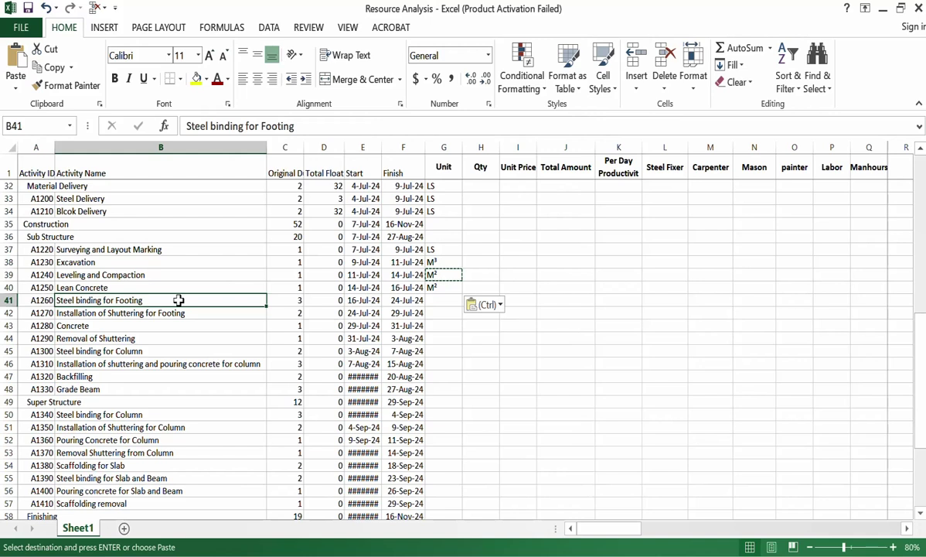
left_click(437, 301)
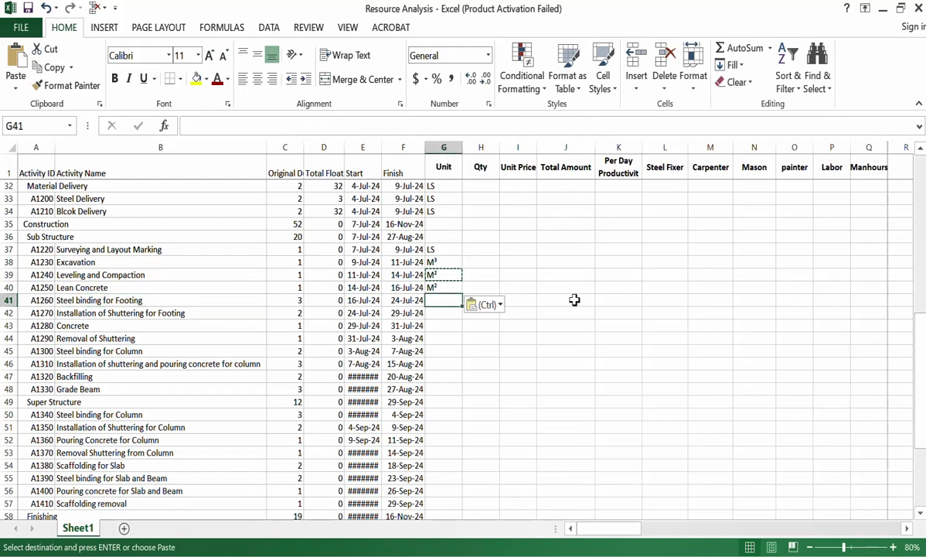
type("KG")
key("Return")
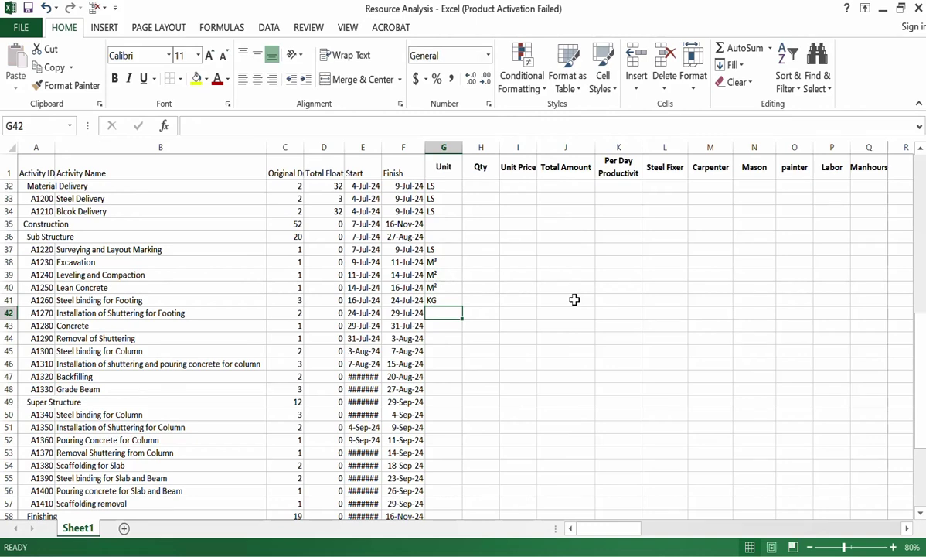
Copy the M² unit from G40 into G42 for the Installation of Shuttering for Footing activity
left_click(457, 287)
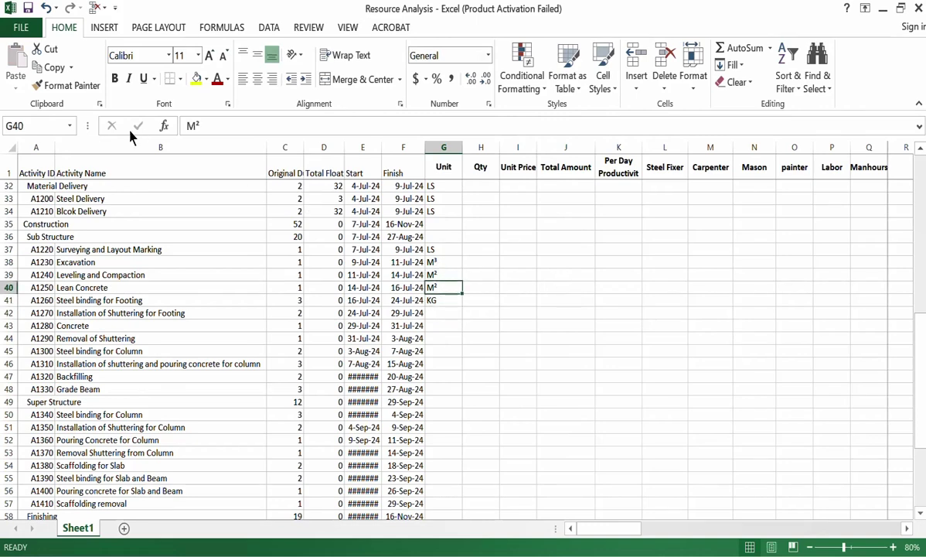
left_click(66, 68)
left_click(444, 312)
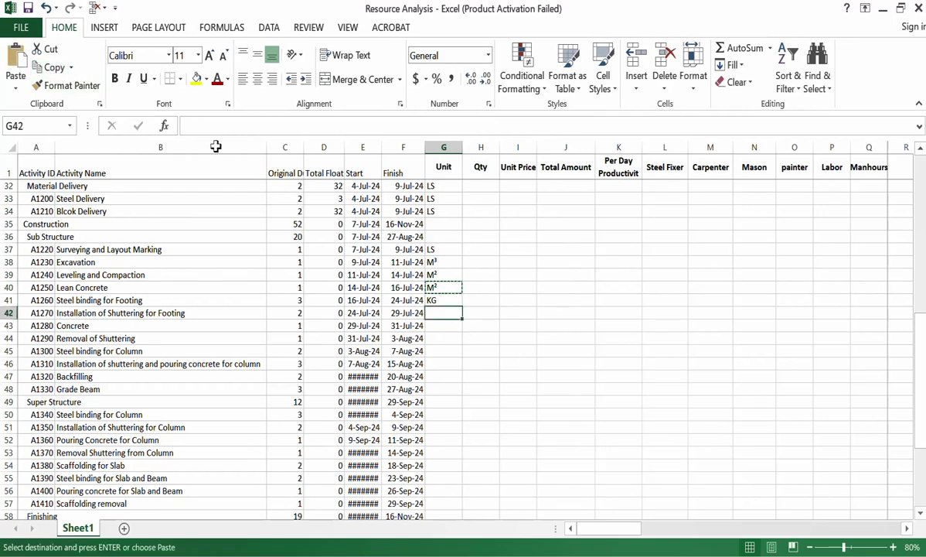
left_click(19, 58)
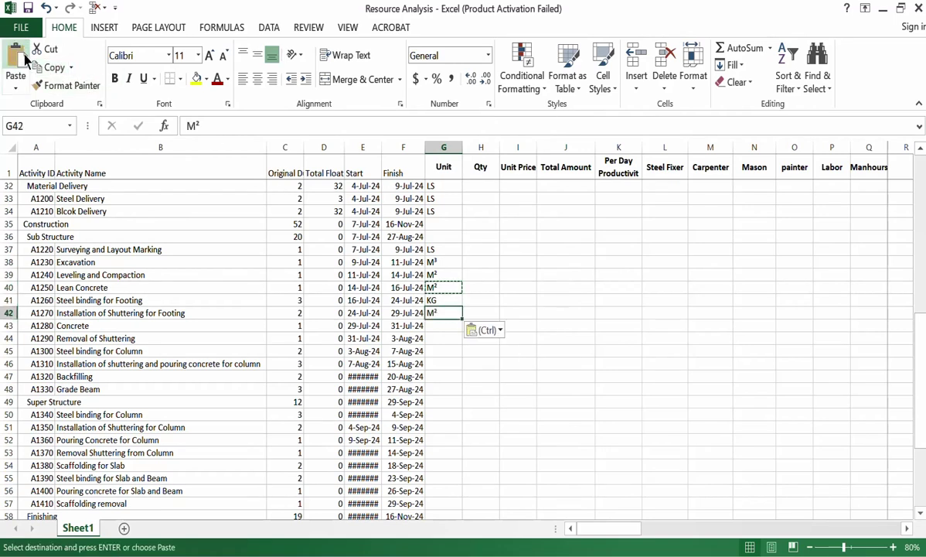
Copy the M³ unit from G38 into G43 for the Concrete activity
left_click(164, 324)
left_click(449, 326)
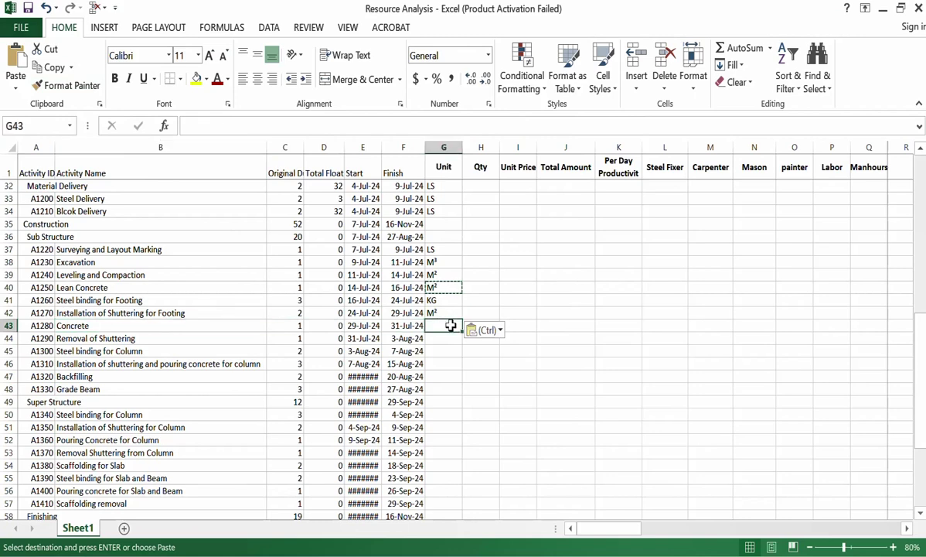
left_click(454, 259)
left_click(51, 68)
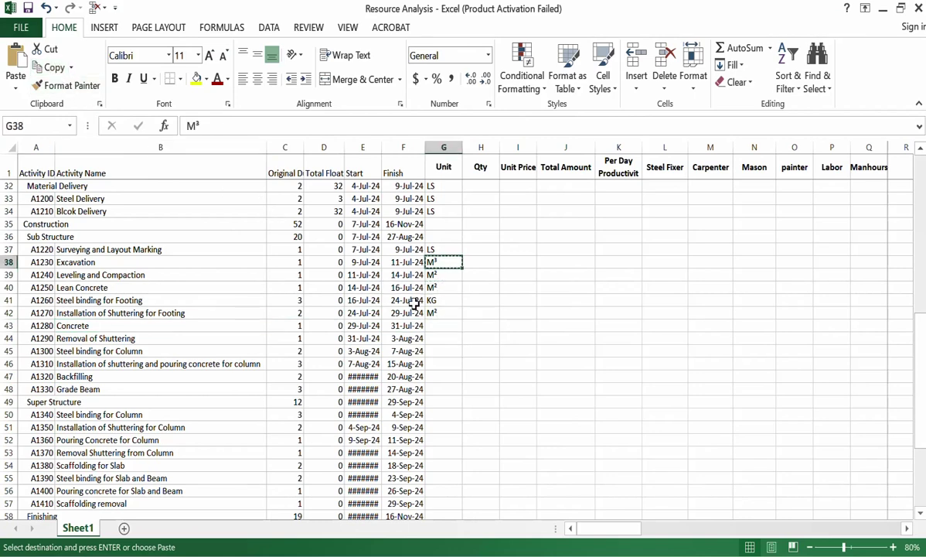
left_click(433, 315)
left_click(20, 66)
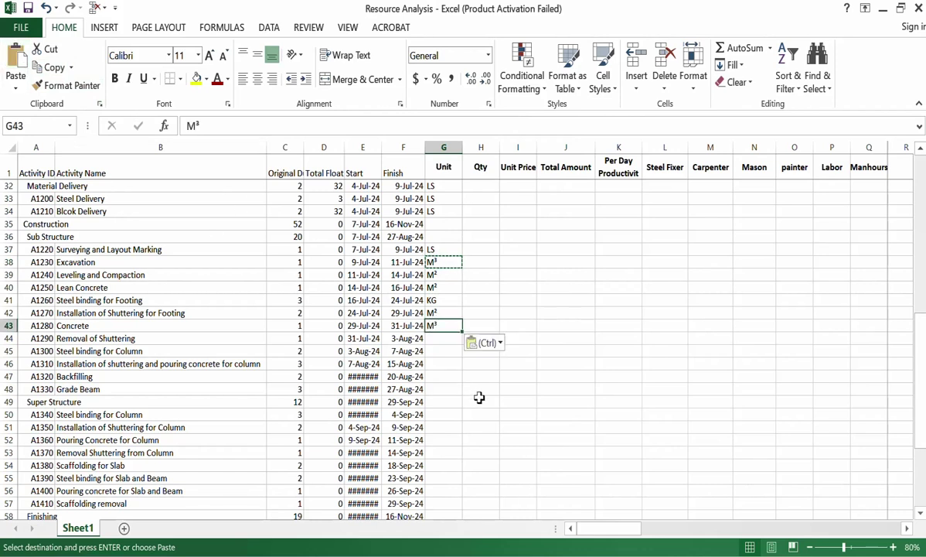
Copy the M² unit from G40 into G44 for the Removal of Shuttering activity
left_click(434, 339)
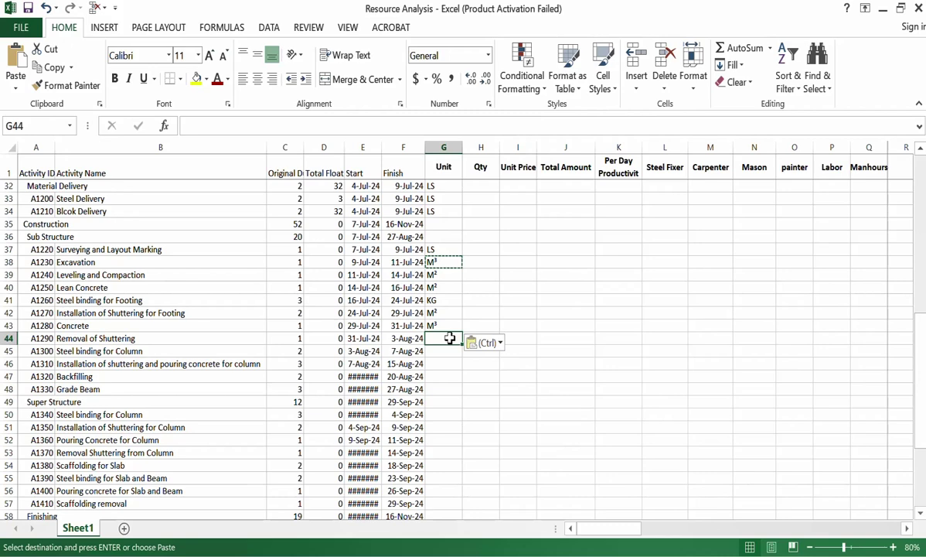
left_click(441, 287)
left_click(59, 69)
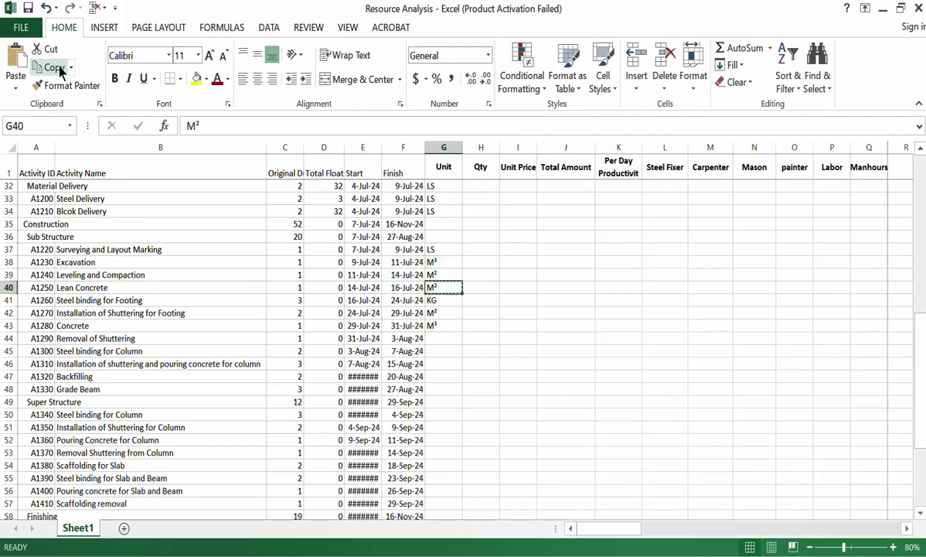
left_click(436, 337)
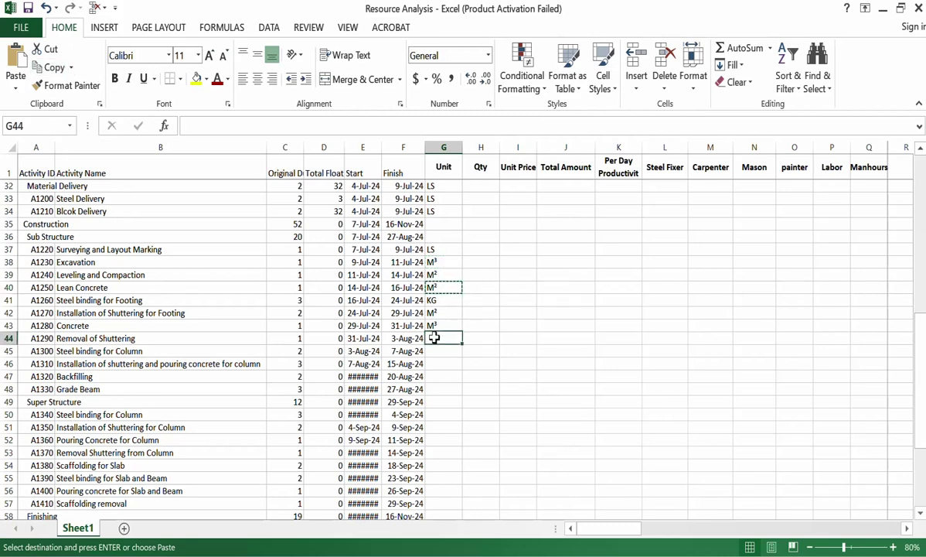
left_click(15, 60)
Enter the unit KG in G45 for the Steel binding for Column activity
left_click(442, 351)
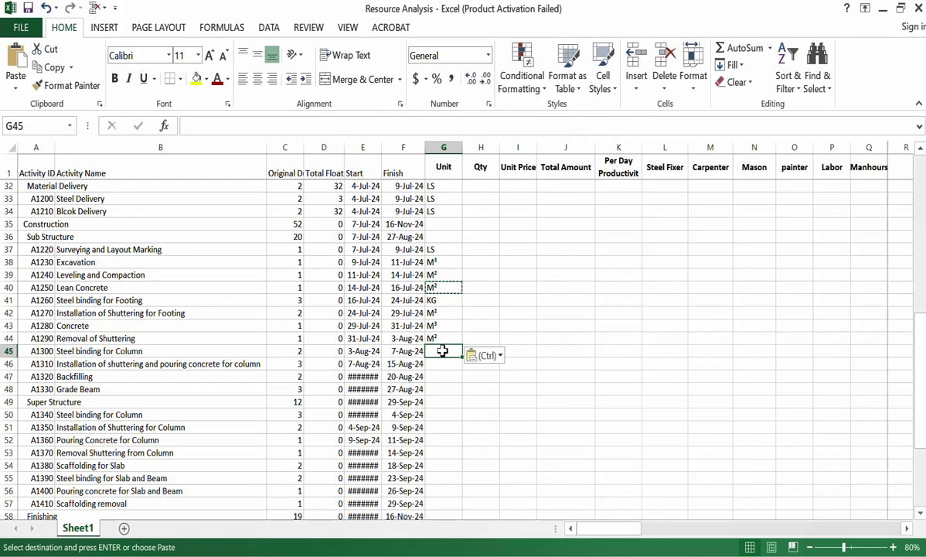
type("KG")
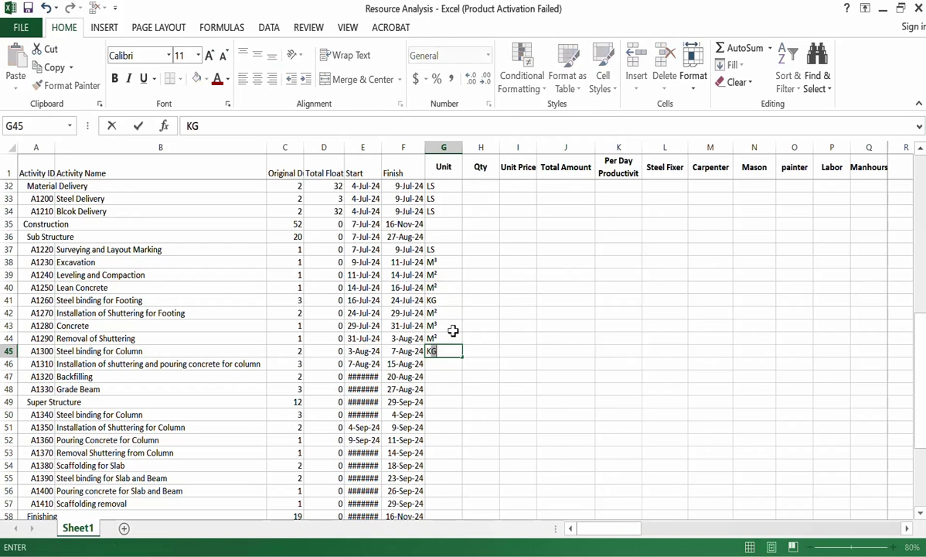
key("Return")
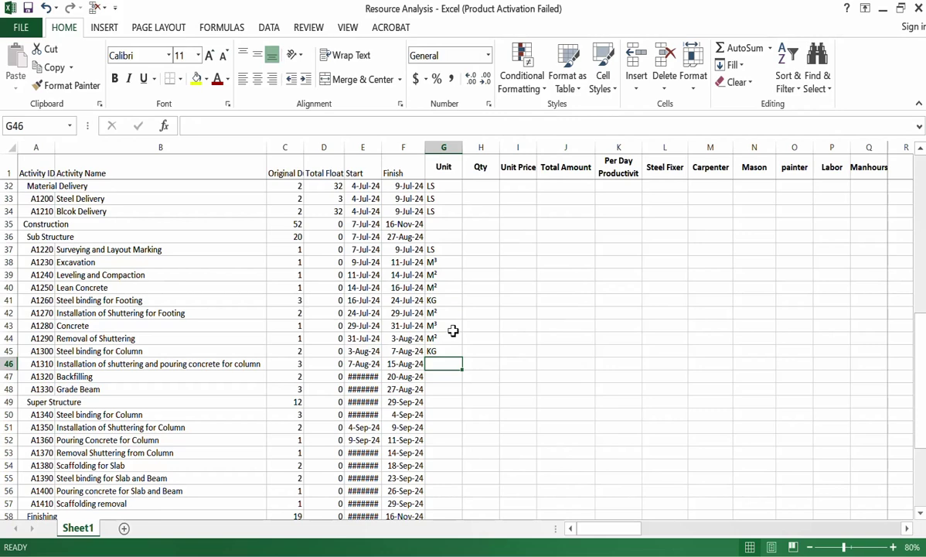
Copy the M² unit from G44 into G46 for the Installation of shuttering and pouring concrete for column activity
type("M")
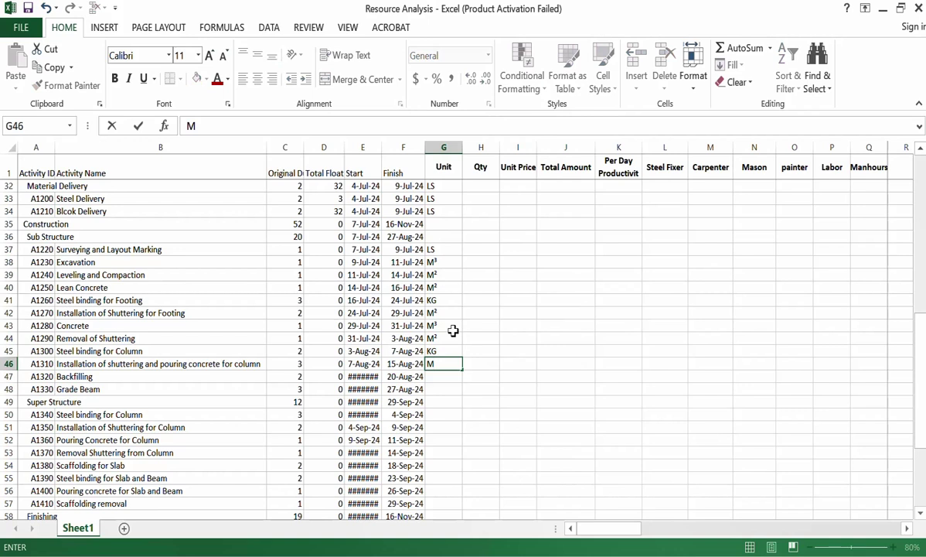
key("Escape")
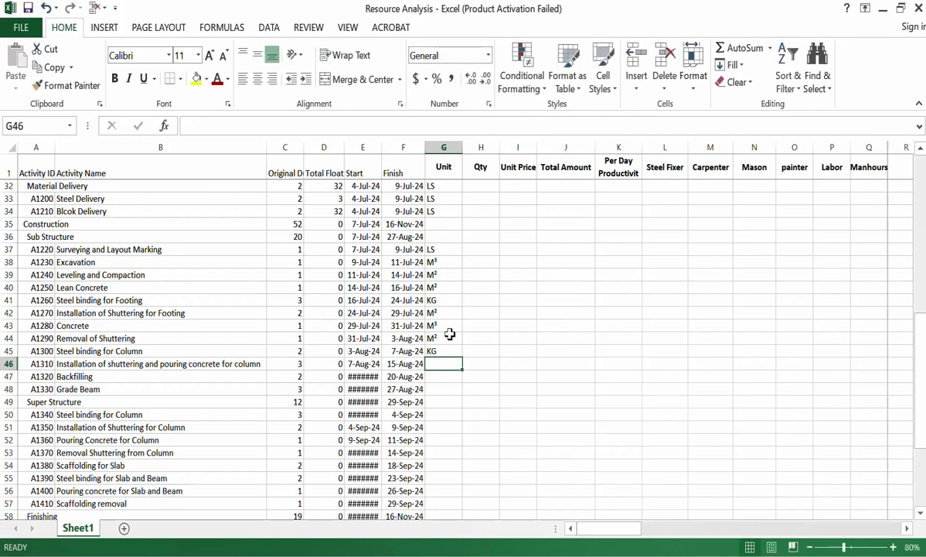
left_click(445, 338)
left_click(50, 67)
left_click(445, 361)
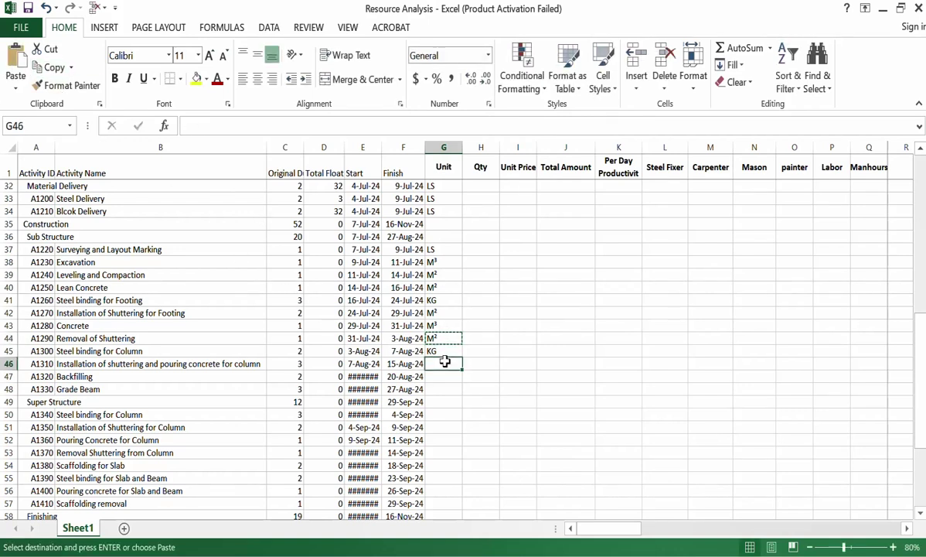
left_click(12, 51)
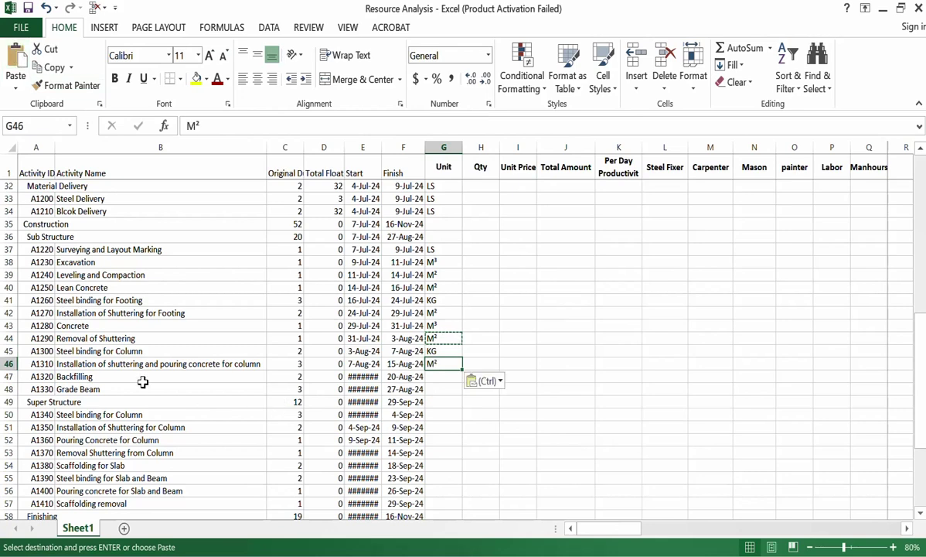
key("Escape")
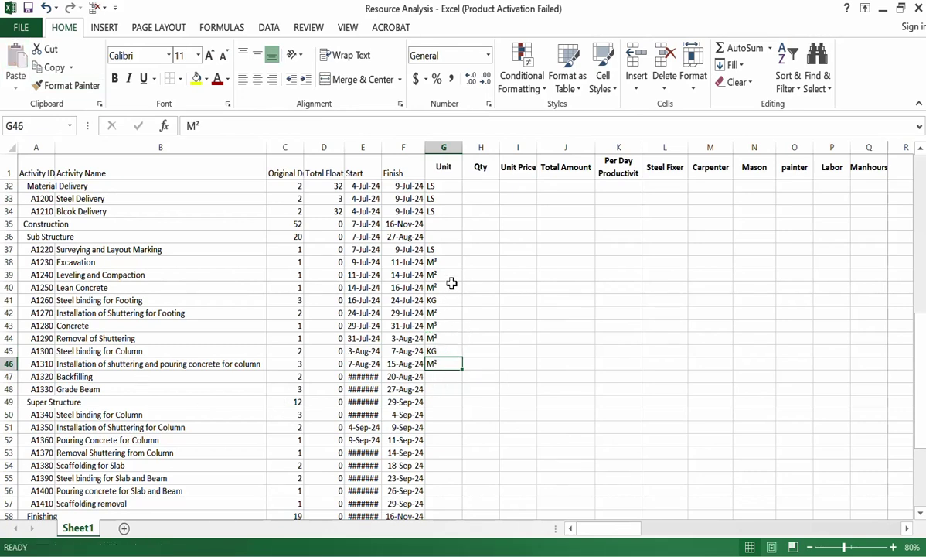
Copy the M³ unit from G38 into G47 for the Backfilling activity
left_click(448, 263)
left_click(54, 69)
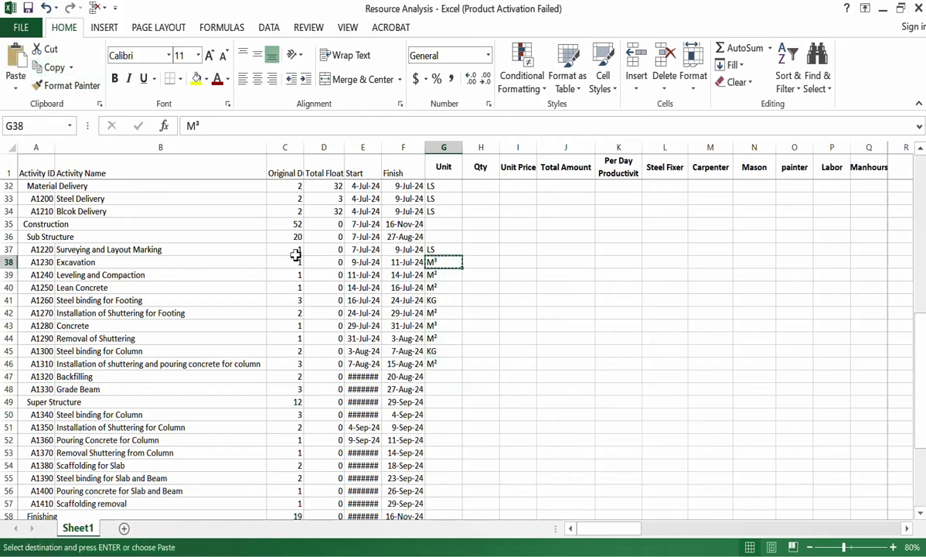
left_click(437, 376)
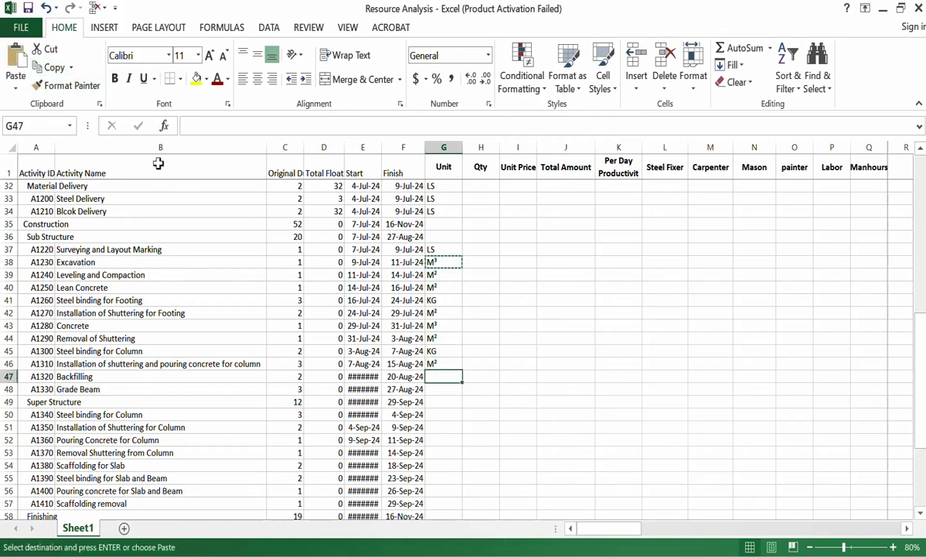
left_click(15, 58)
Enter the unit LS in G48 for the Grade Beam activity
left_click(170, 386)
left_click(442, 389)
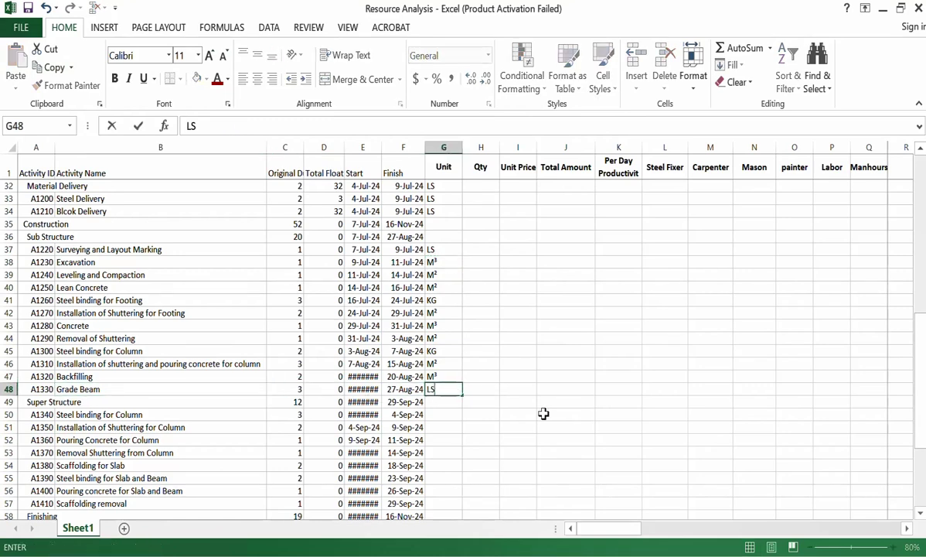
type("LS")
key("Return")
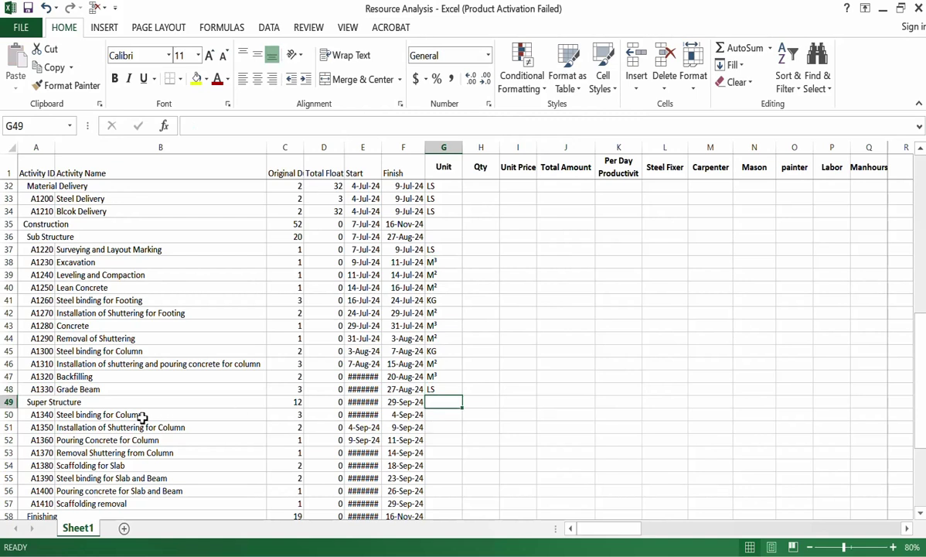
Enter the unit KG in G50 for the Super Structure's Steel binding for Column activity
left_click(96, 414)
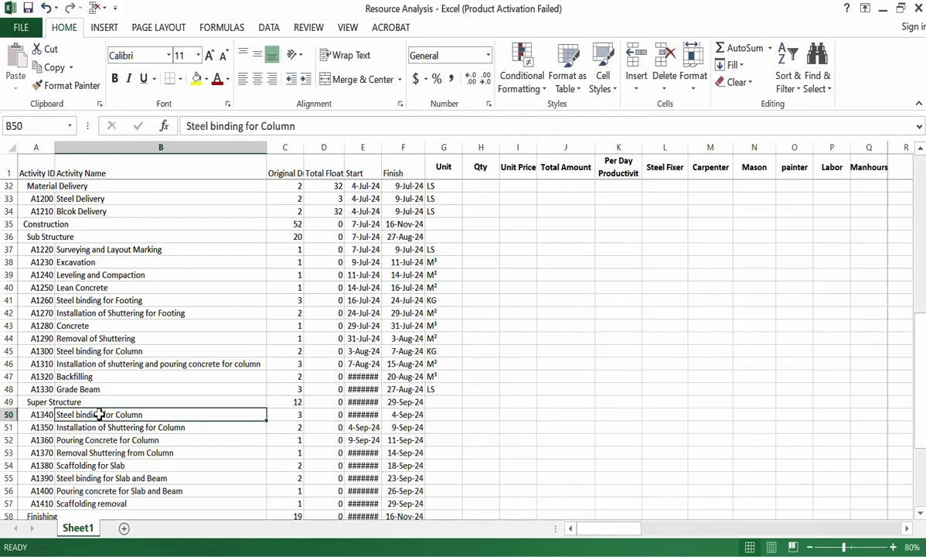
left_click(445, 414)
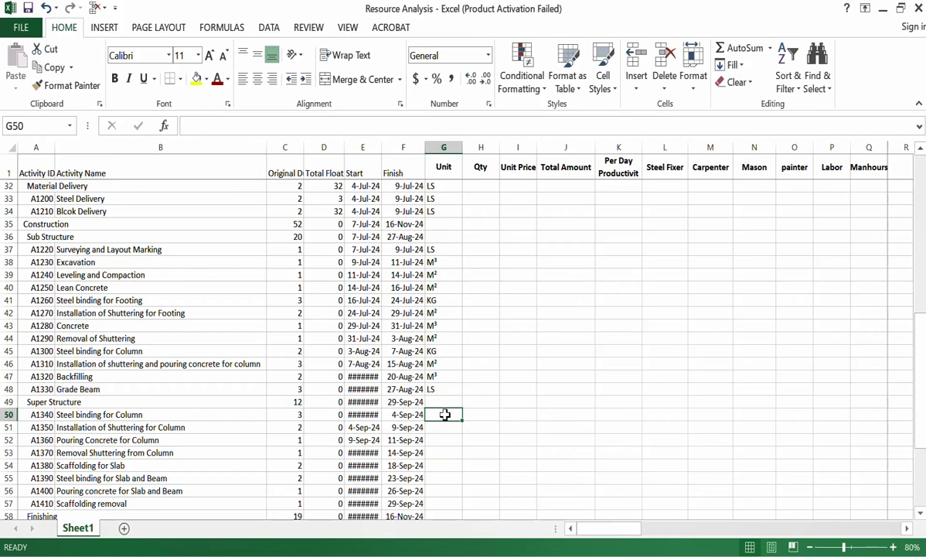
scroll(445, 414, "down", 1)
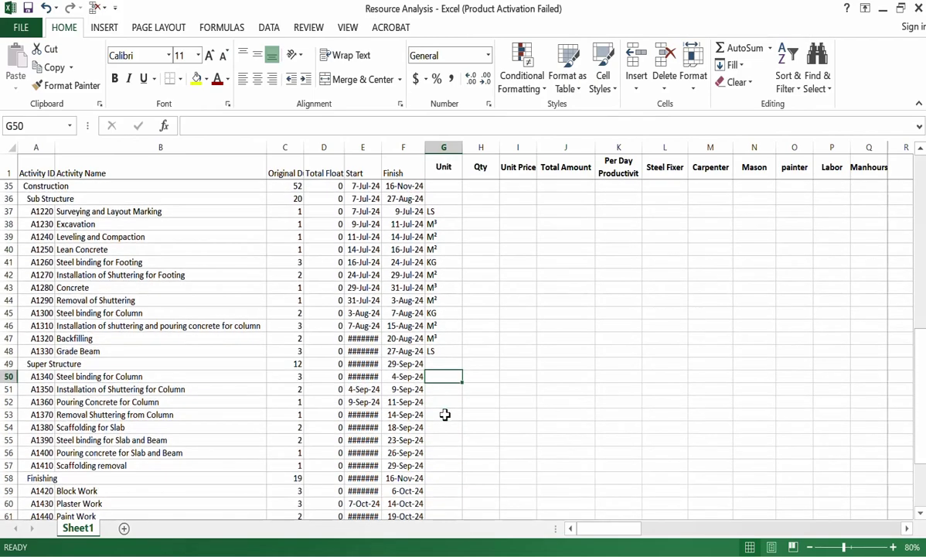
type("KG")
key("Return")
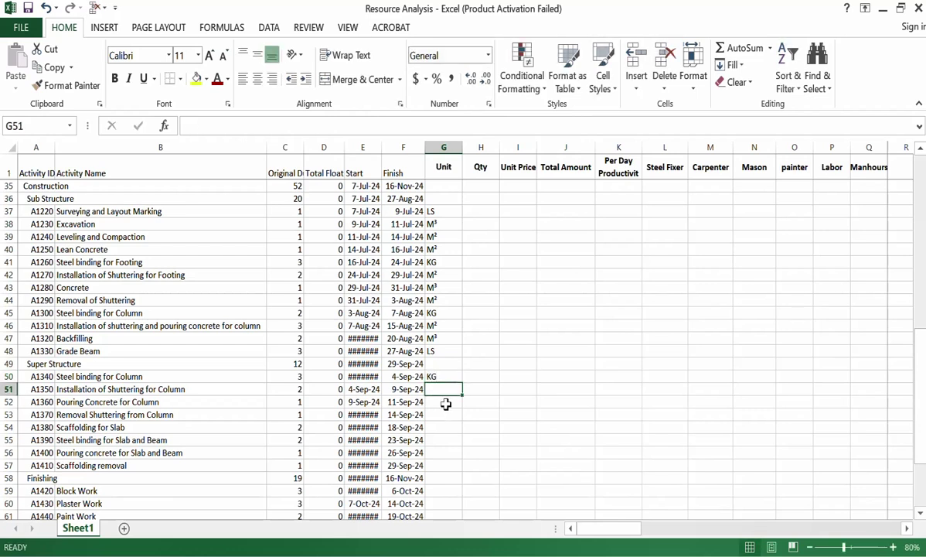
Copy the M² unit from G44 into G51 for the Installation of Shuttering for Column activity
left_click(447, 300)
left_click(47, 67)
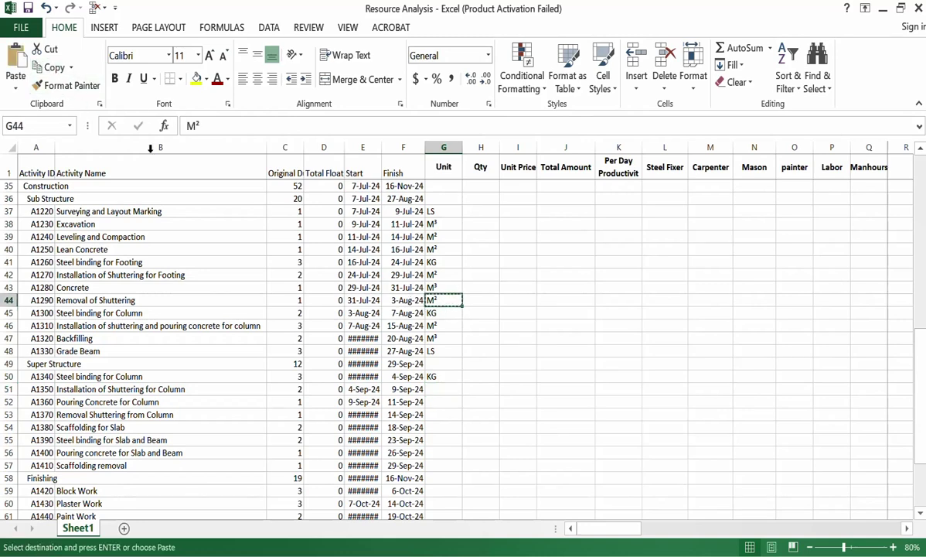
left_click(434, 388)
left_click(17, 65)
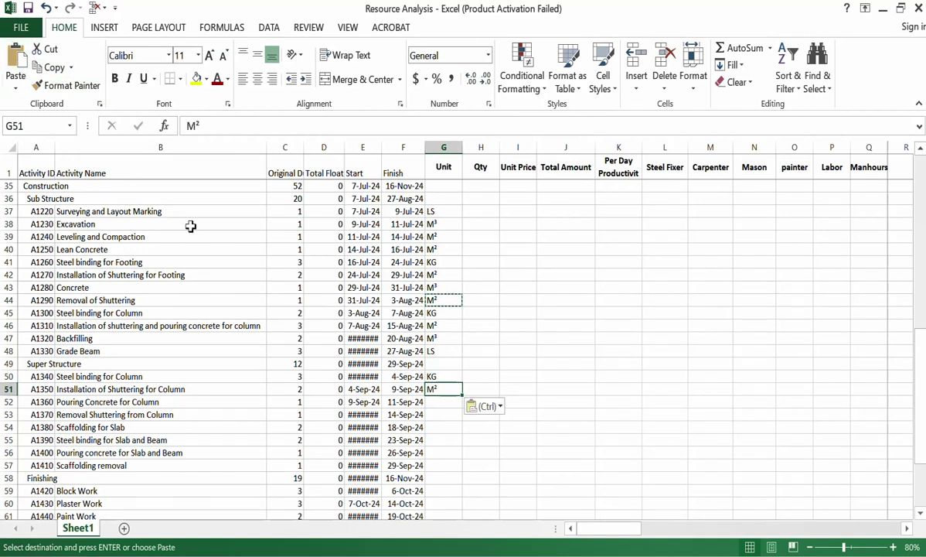
Copy the M³ unit from G43 into G52 for the Pouring Concrete for Column activity
left_click(186, 401)
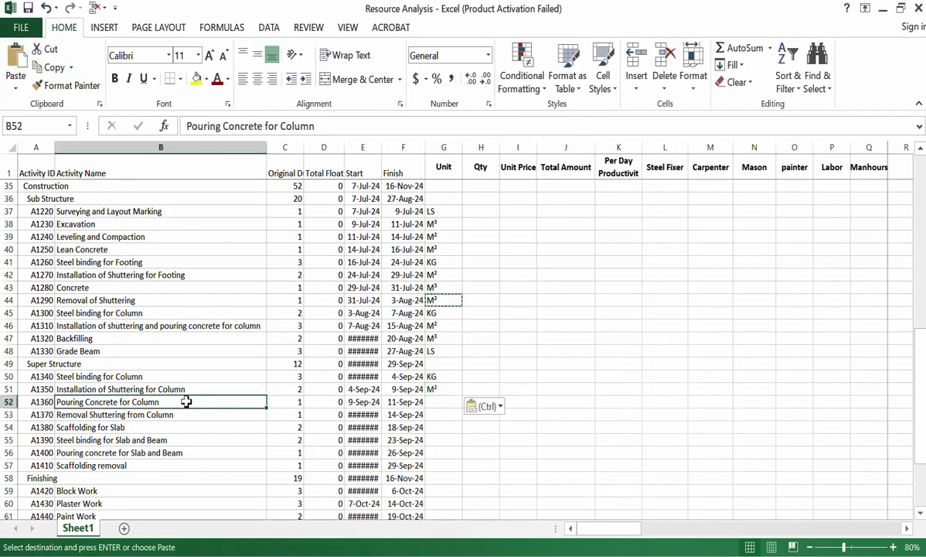
left_click(445, 402)
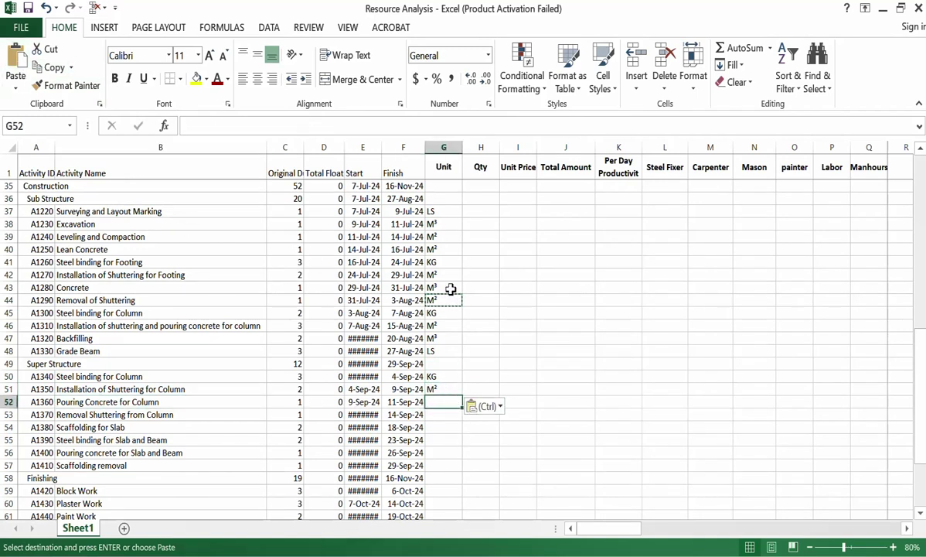
left_click(451, 289)
left_click(48, 67)
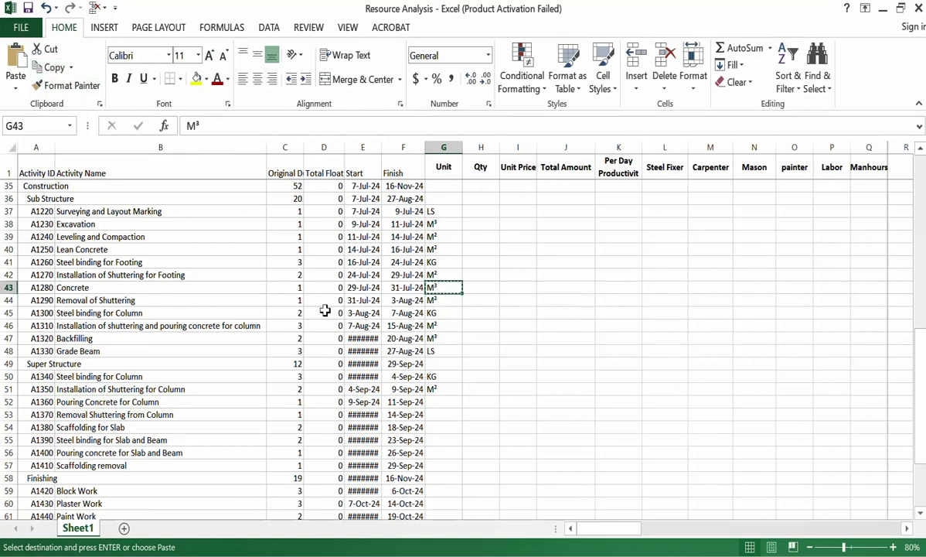
left_click(439, 403)
left_click(15, 55)
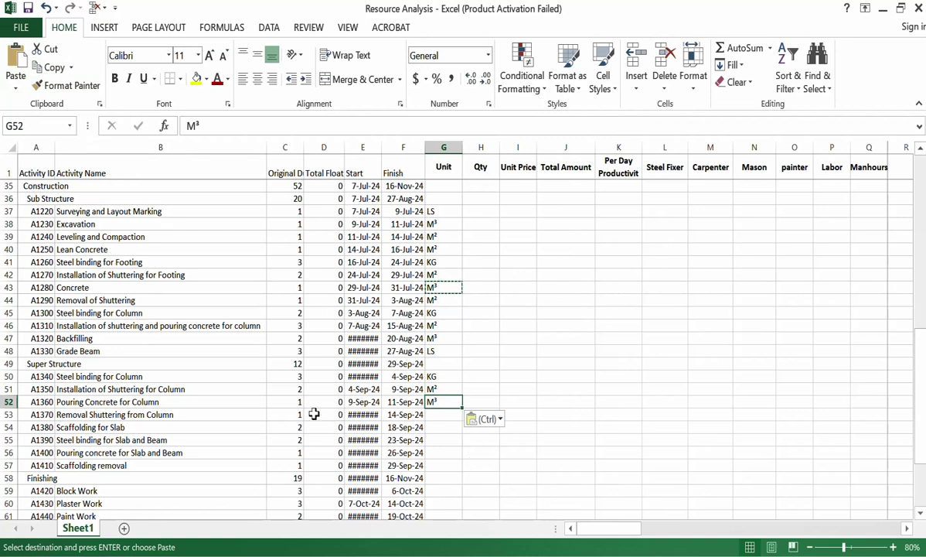
Copy the M² unit from G51 into G53 for the Removal Shuttering from Column activity
left_click(236, 417)
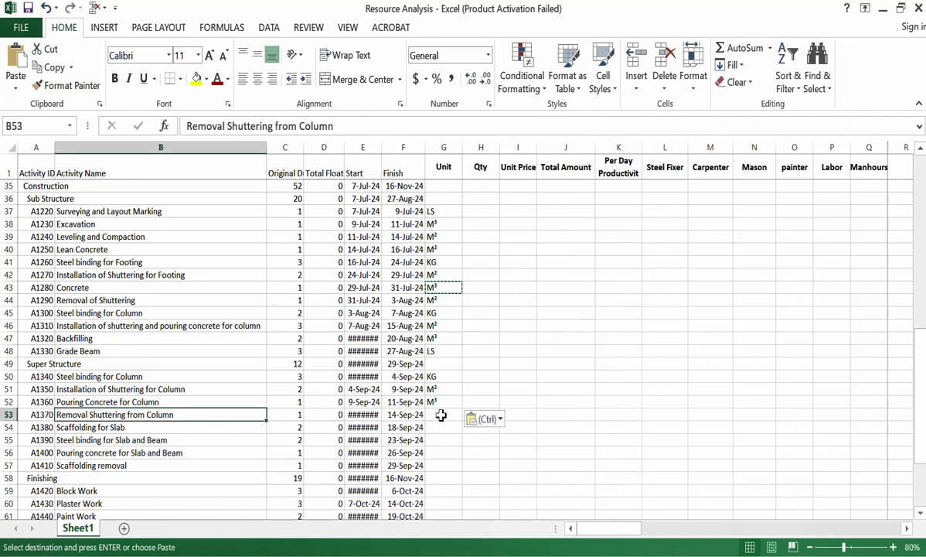
left_click(441, 389)
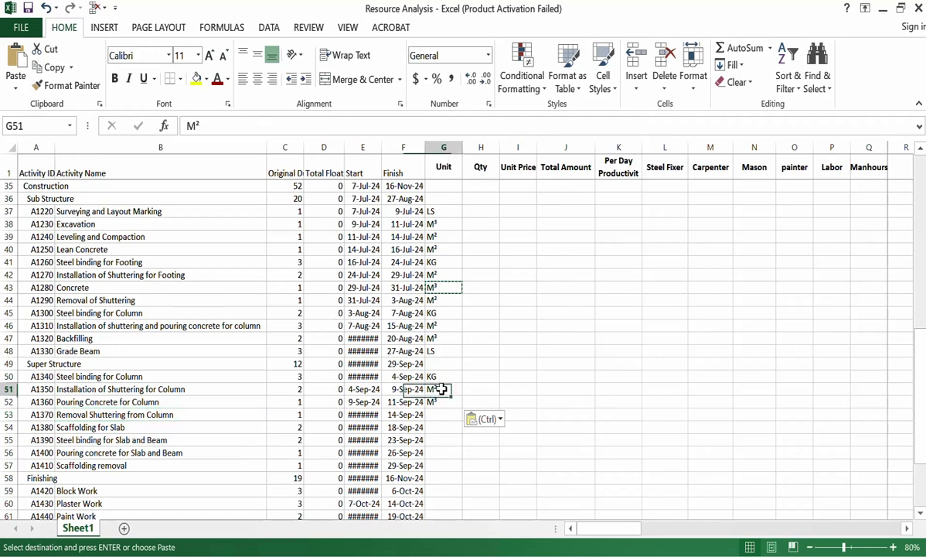
left_click(70, 78)
left_click(451, 410)
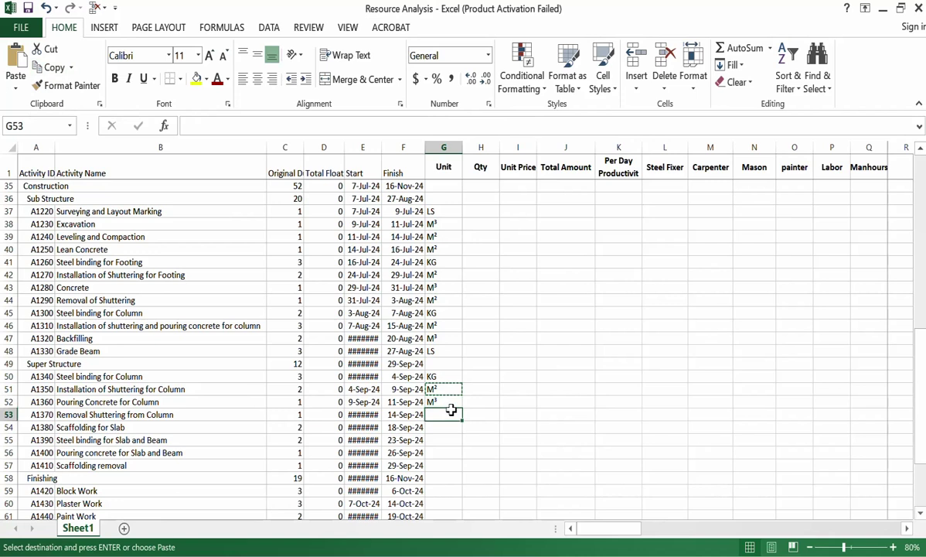
left_click(15, 54)
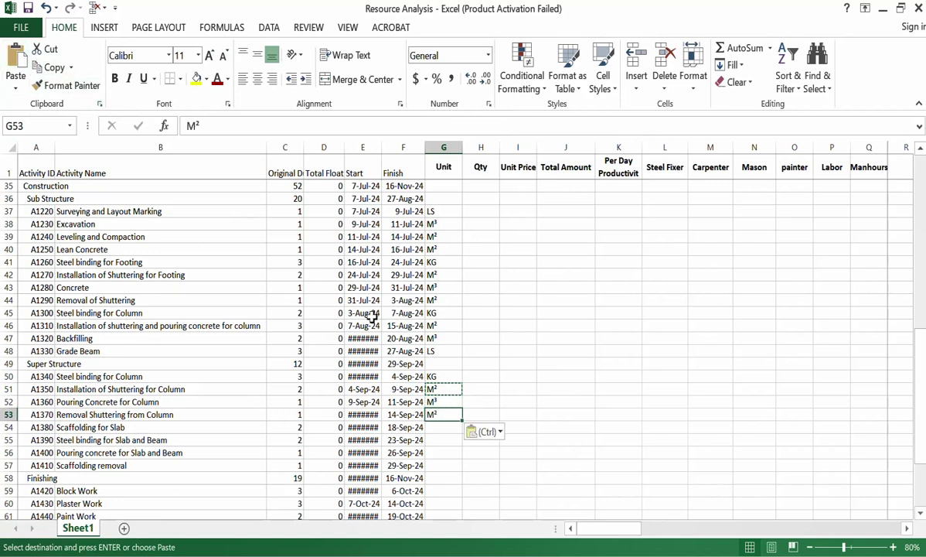
Enter the unit LS in G54 for Scaffolding for Slab and KG in G55 for Steel binding for Slab and Beam
left_click(229, 428)
left_click(447, 428)
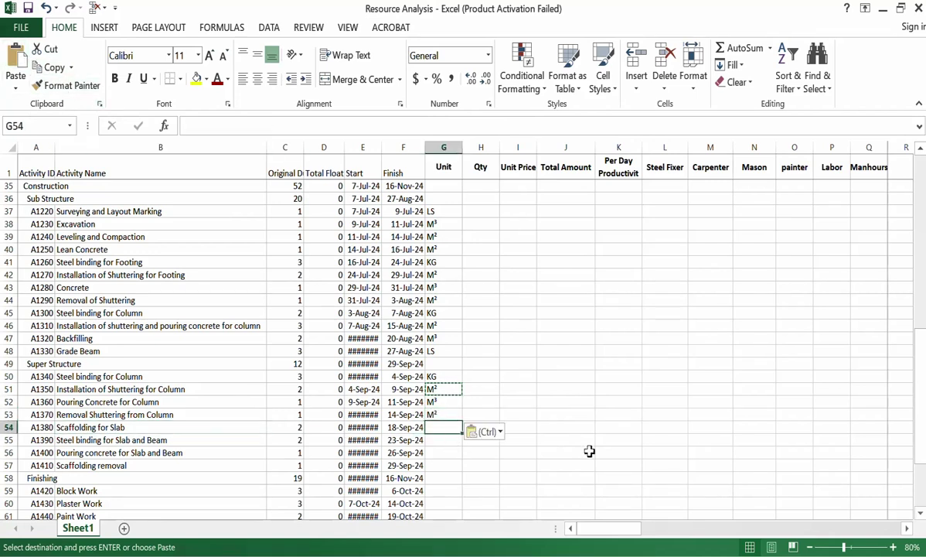
type("LS")
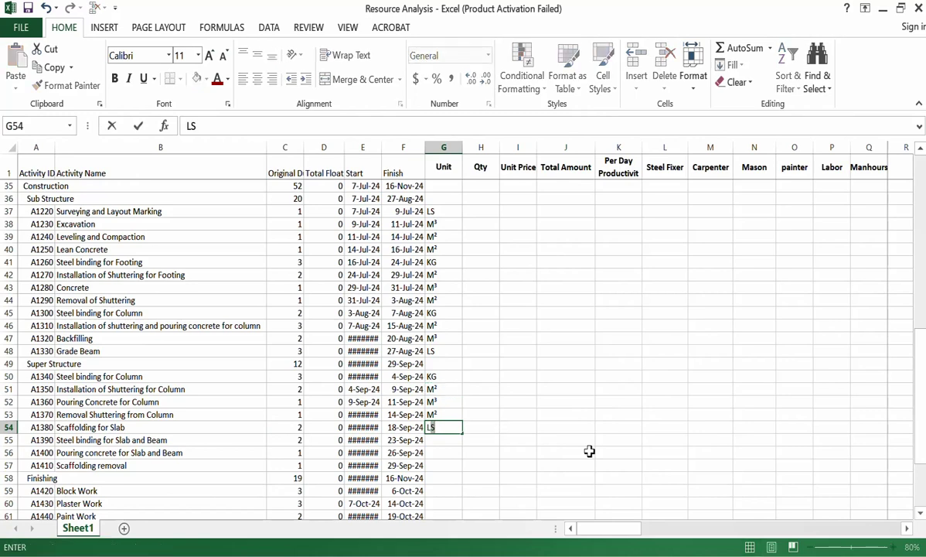
key("Return")
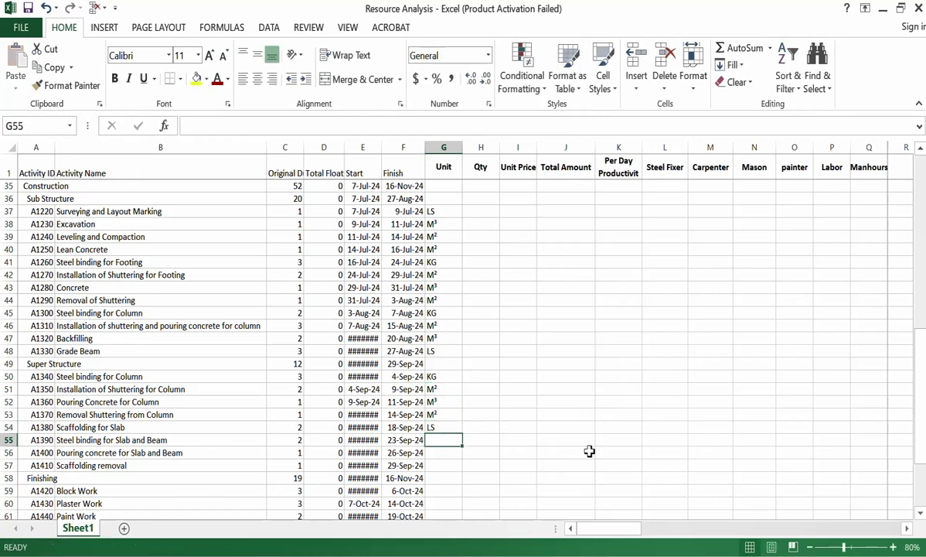
type("KG")
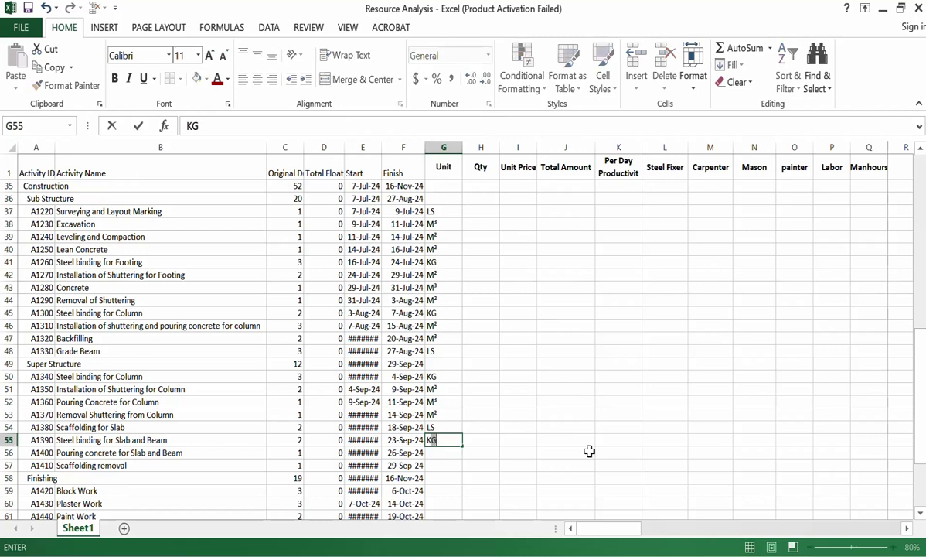
key("Return")
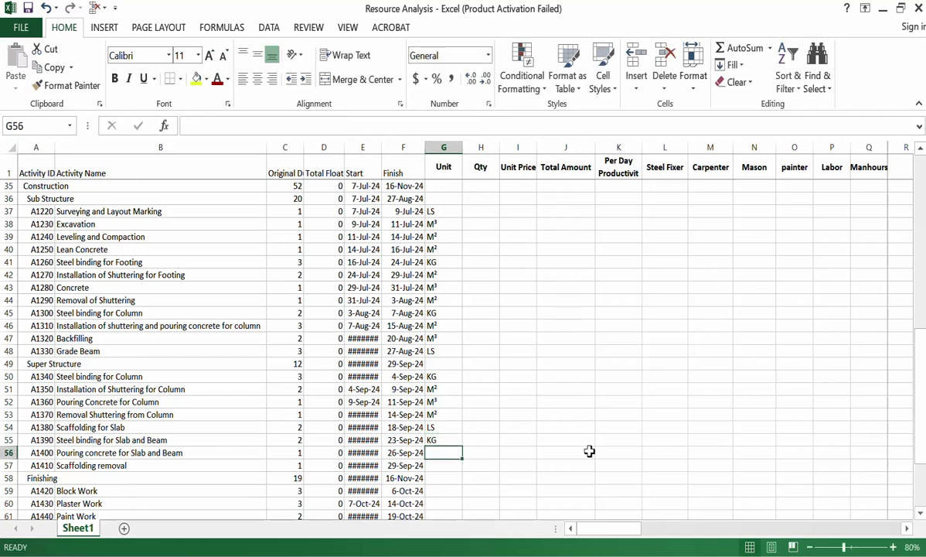
Copy the M³ unit from G52 into G56 for the Pouring concrete for Slab and Beam activity
left_click(443, 402)
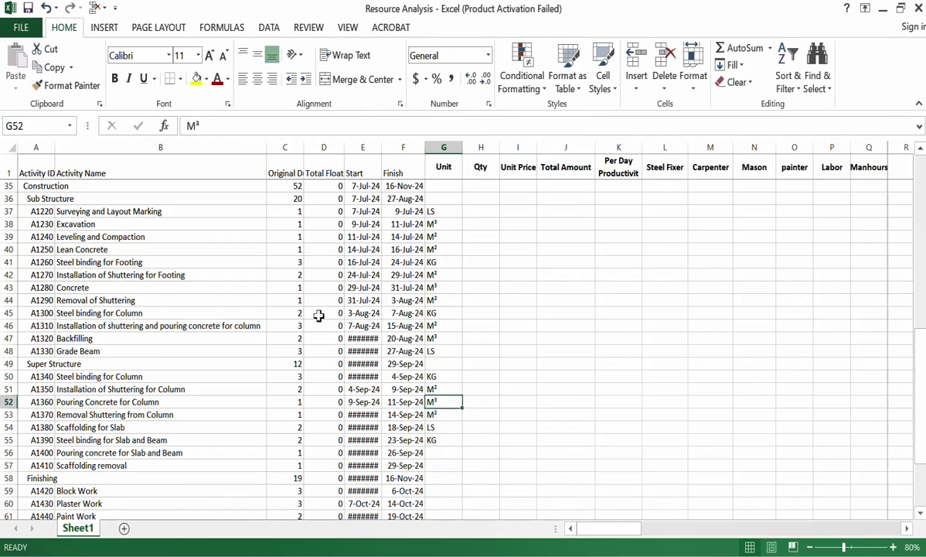
left_click(53, 68)
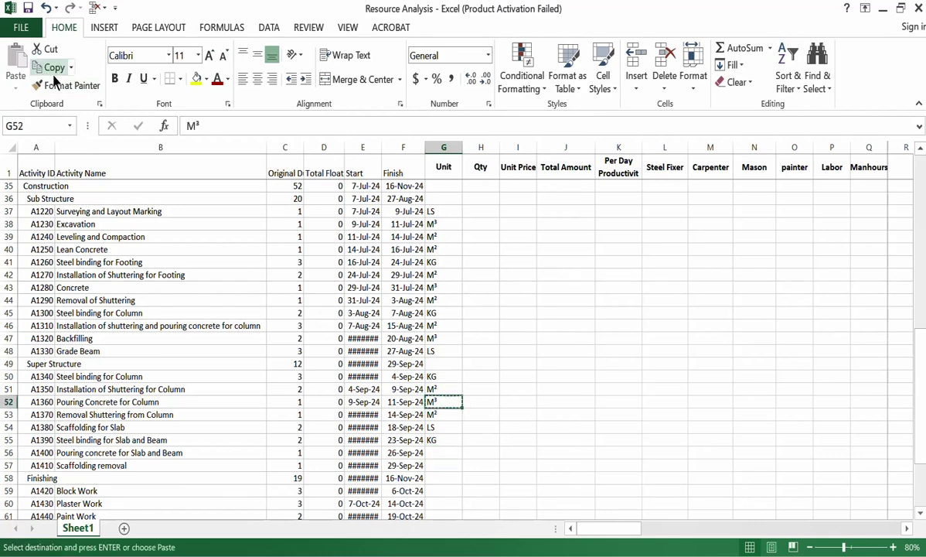
left_click(443, 452)
left_click(11, 49)
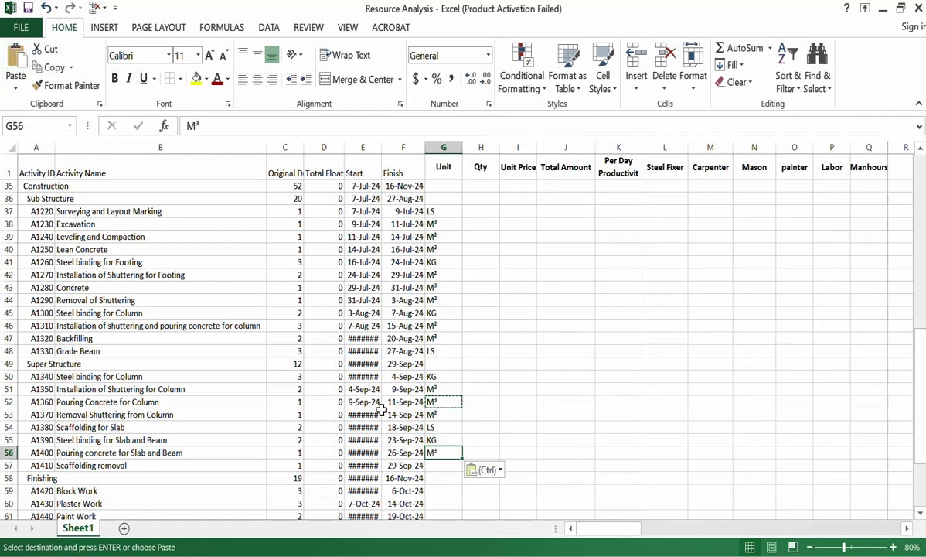
Enter the unit LS in G57 for the Scaffolding removal activity
left_click(200, 464)
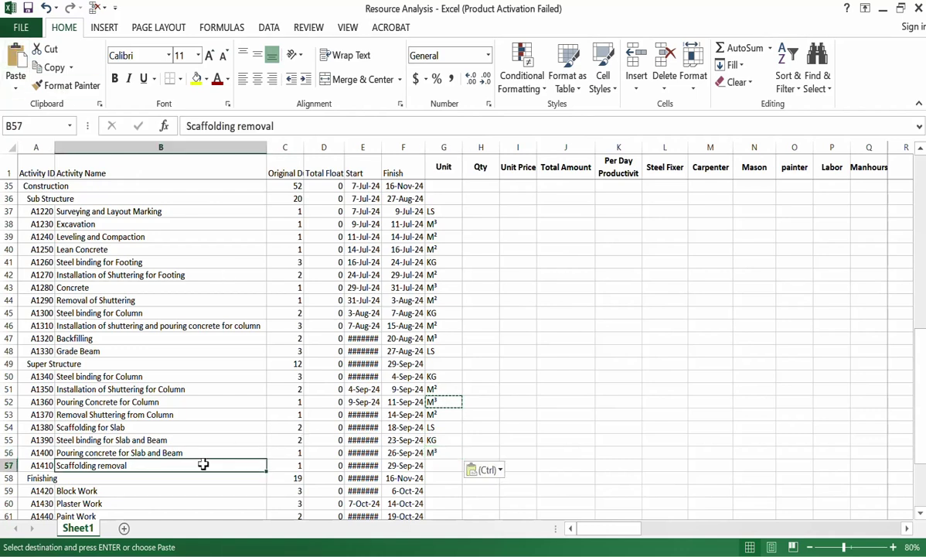
left_click(443, 465)
type("LS")
key("Return")
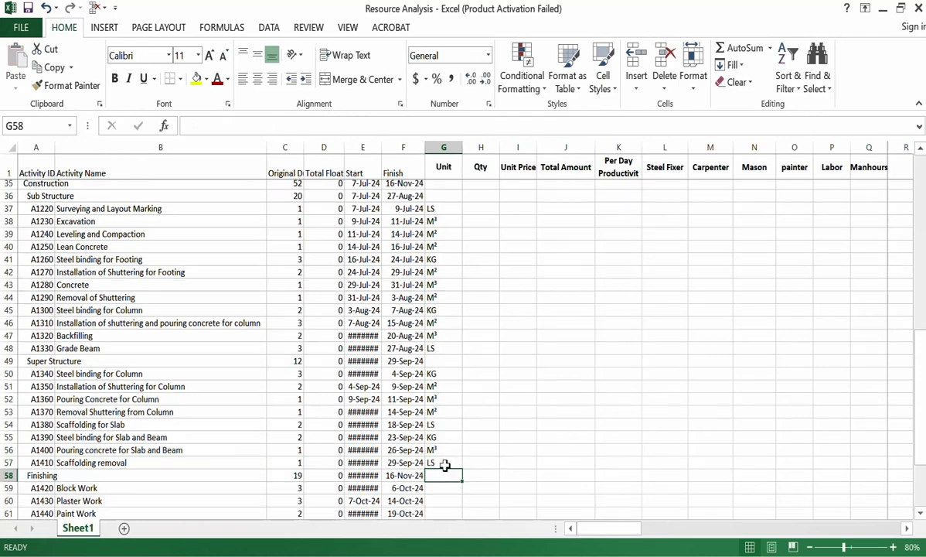
Copy the M² unit from G46 into G59:G62 for the Block Work through Slab on Grade activities
scroll(445, 464, "down", 2)
left_click(447, 415)
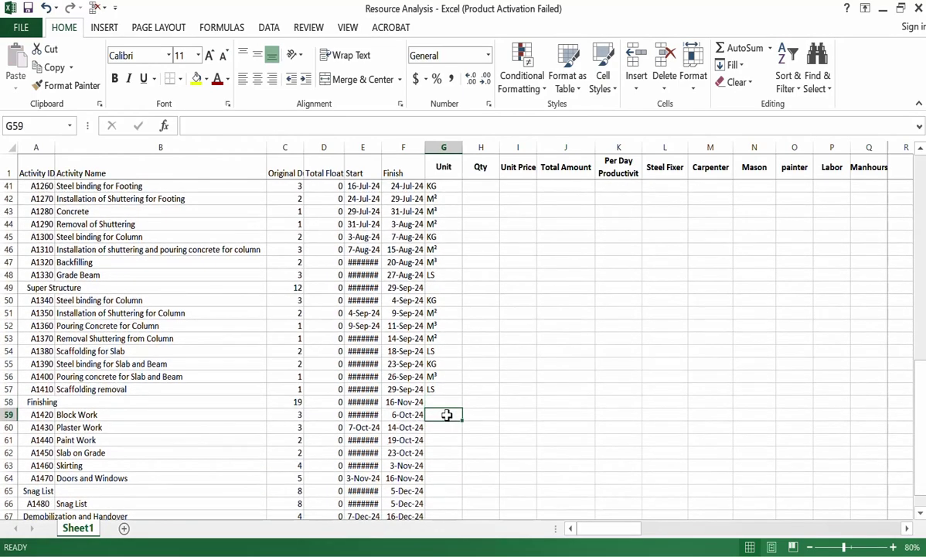
left_click(445, 249)
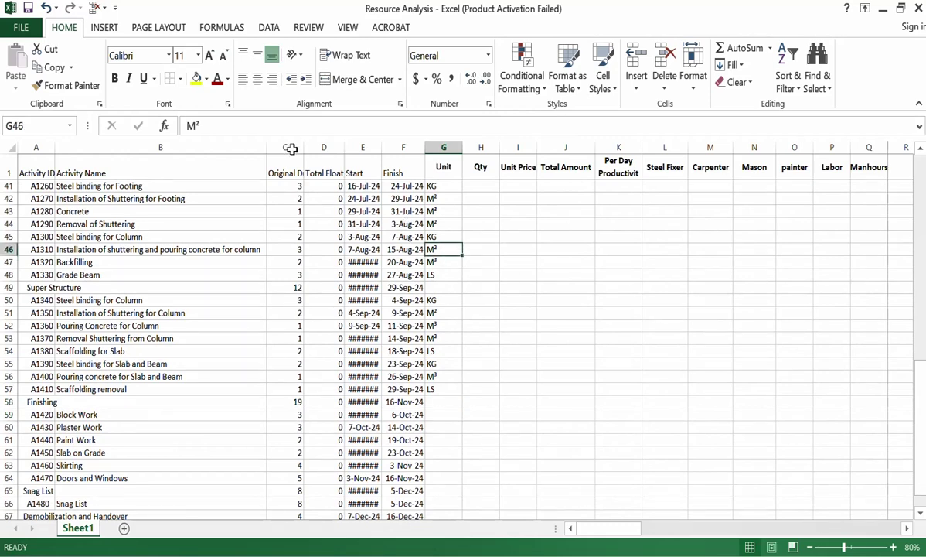
left_click(61, 69)
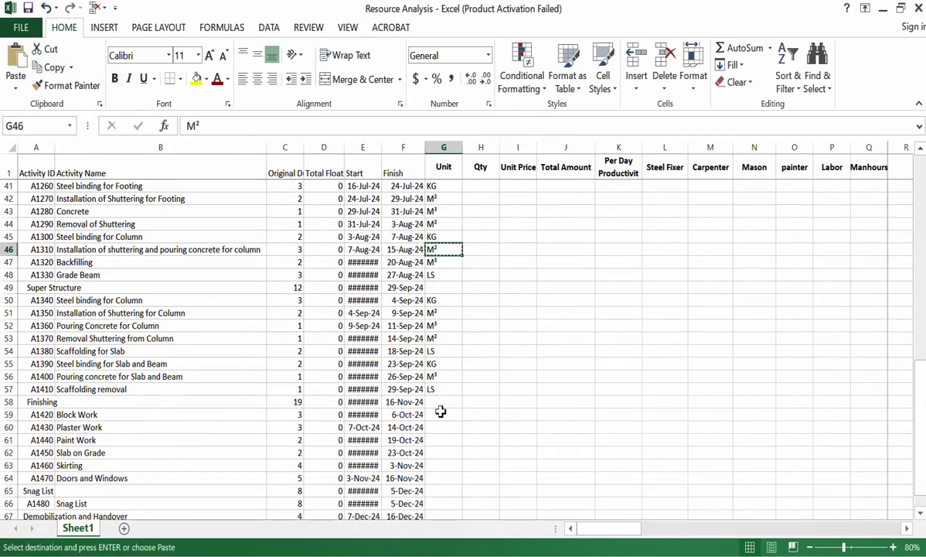
left_click_drag(440, 412, 445, 450)
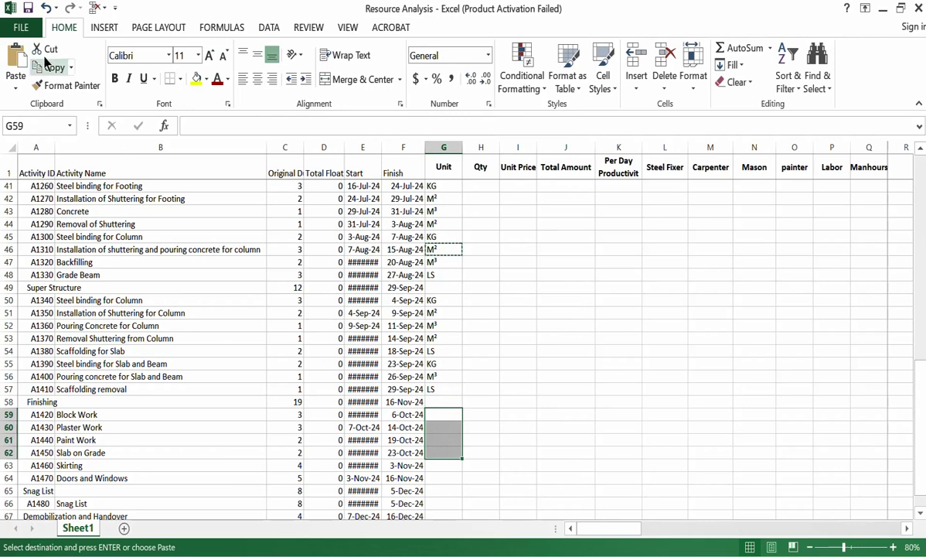
left_click(16, 59)
Enter the unit M in G63 for Skirting and No. in G64 for Doors and Windows
left_click(449, 465)
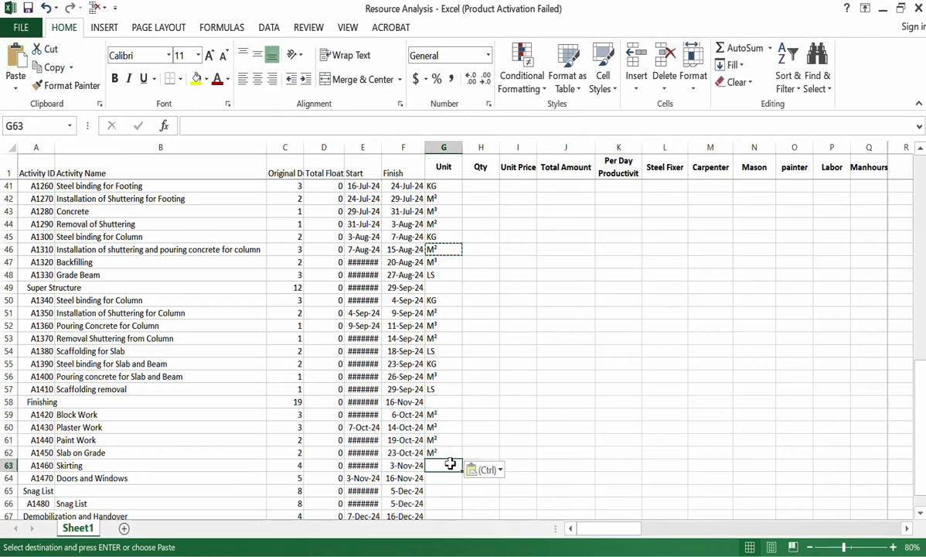
type("lm")
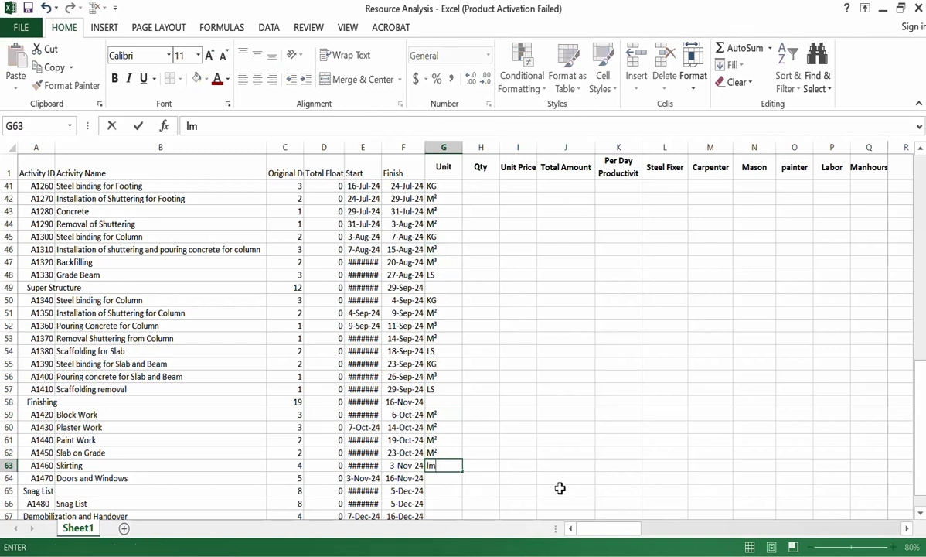
key("BackSpace")
type("M")
key("Return")
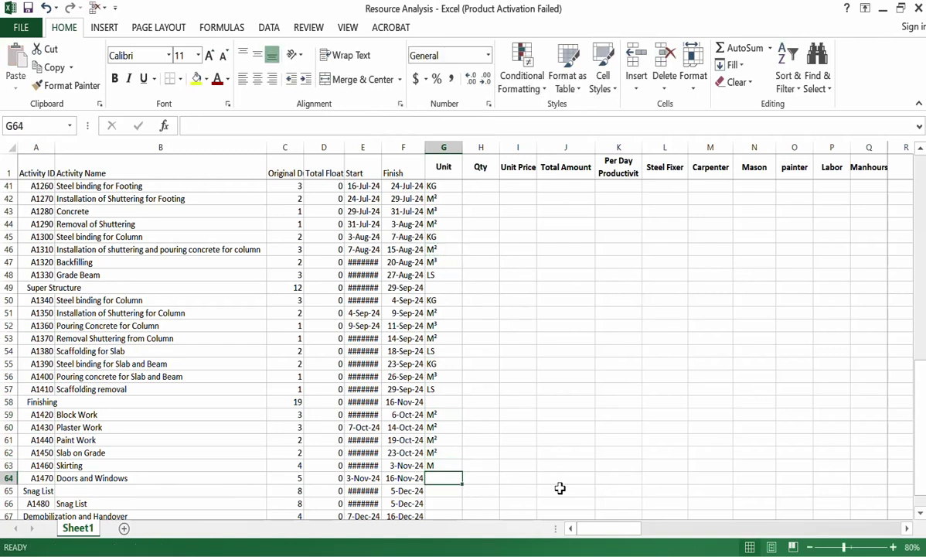
type("N")
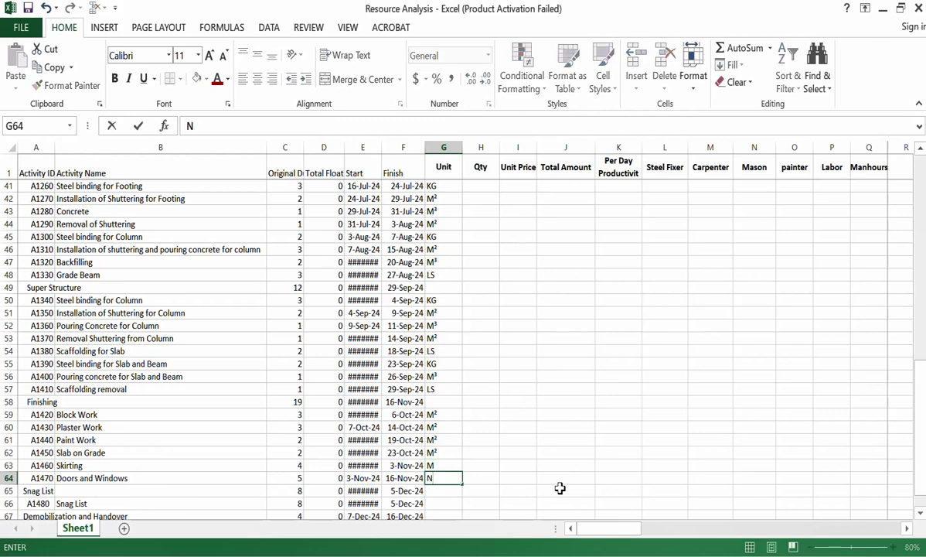
type("o.")
key("Return")
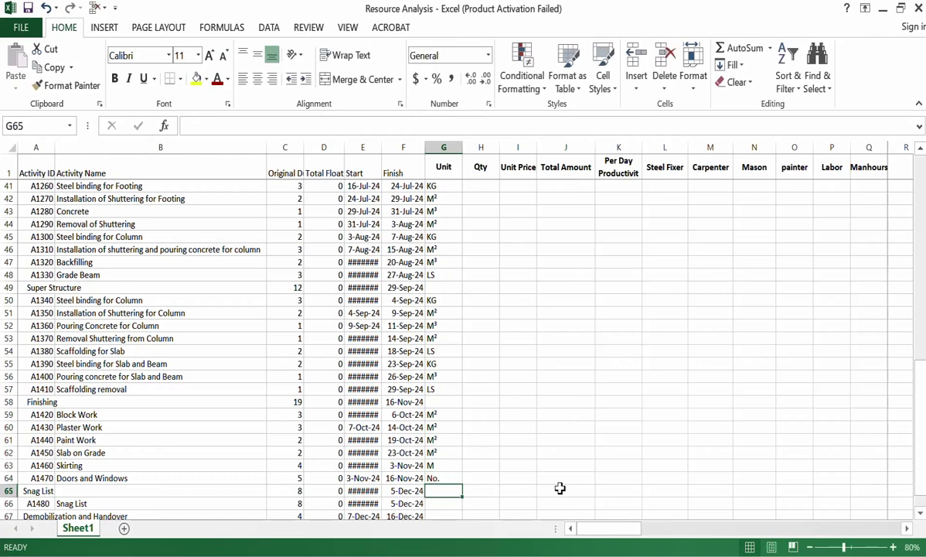
Enter the unit LS in G66 for Snag List and in G68 for Demobilization and Handover
scroll(471, 441, "down", 1)
left_click(452, 465)
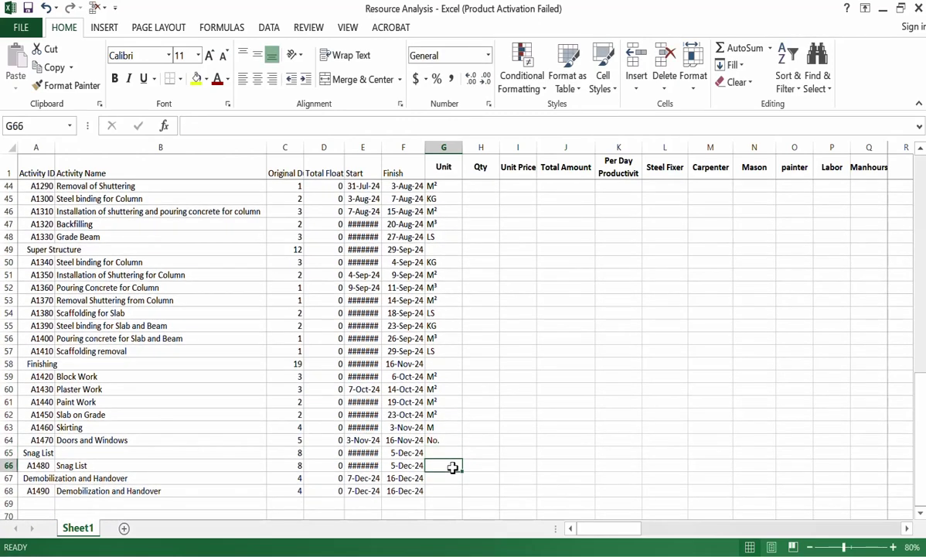
type("l")
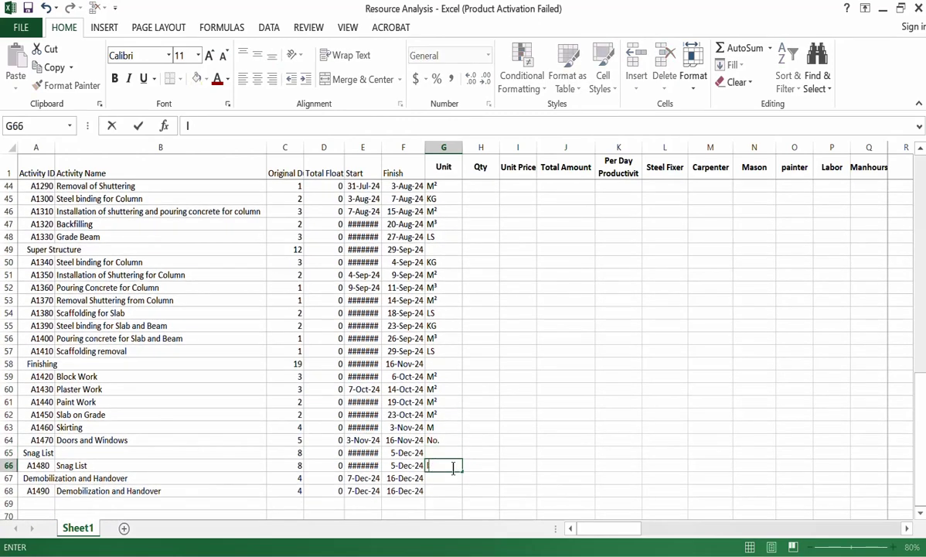
type("sls")
key("Return")
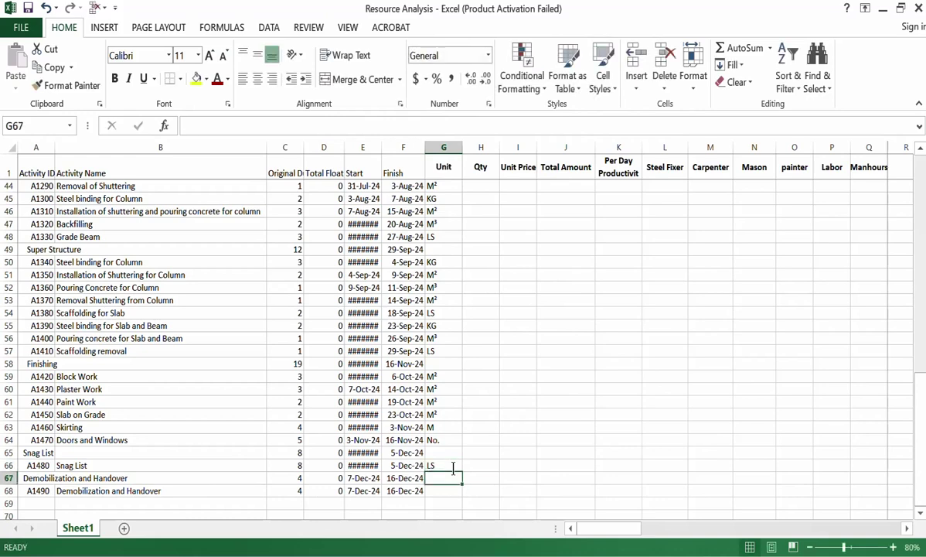
left_click(441, 491)
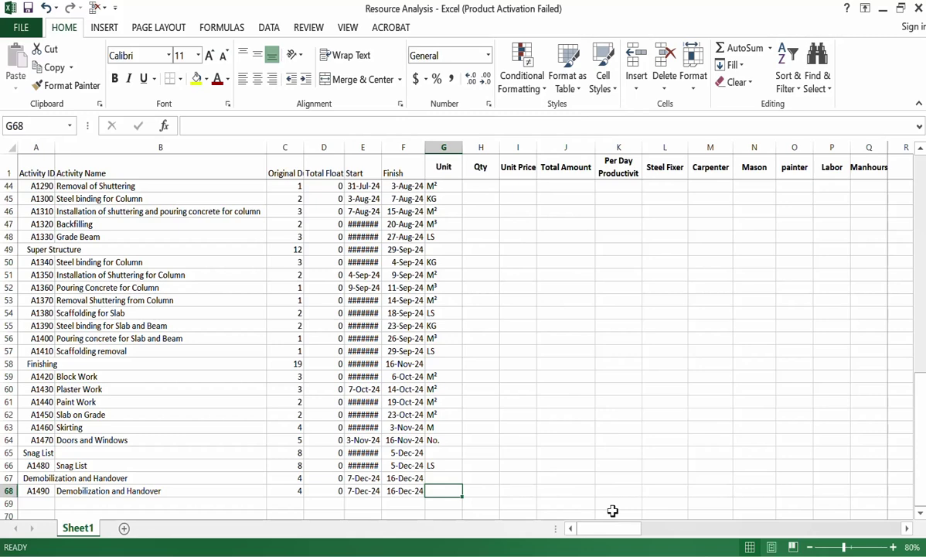
type("ls")
key("Return")
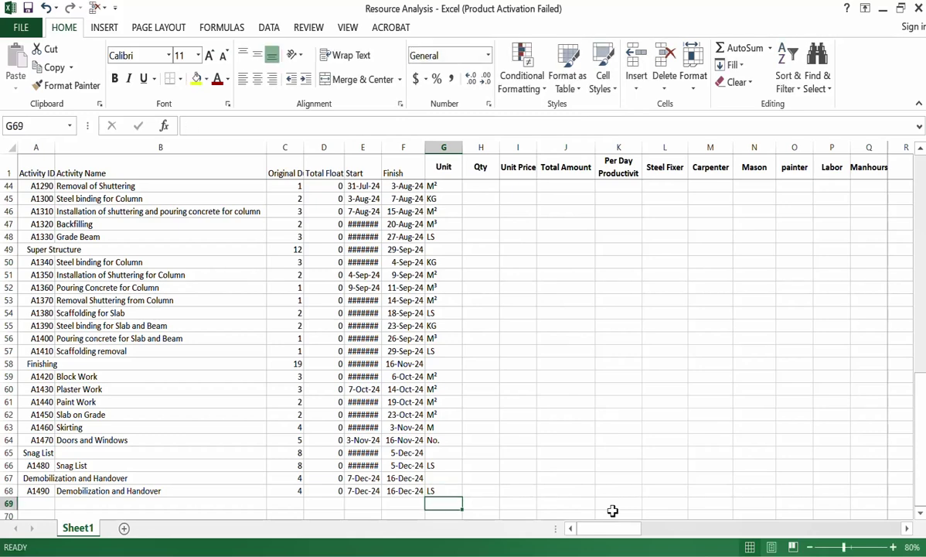
Enter quantity 1 in H9 and H10 for the mobilization activities and fill it down through H34
scroll(613, 511, "up", 3)
scroll(613, 510, "up", 11)
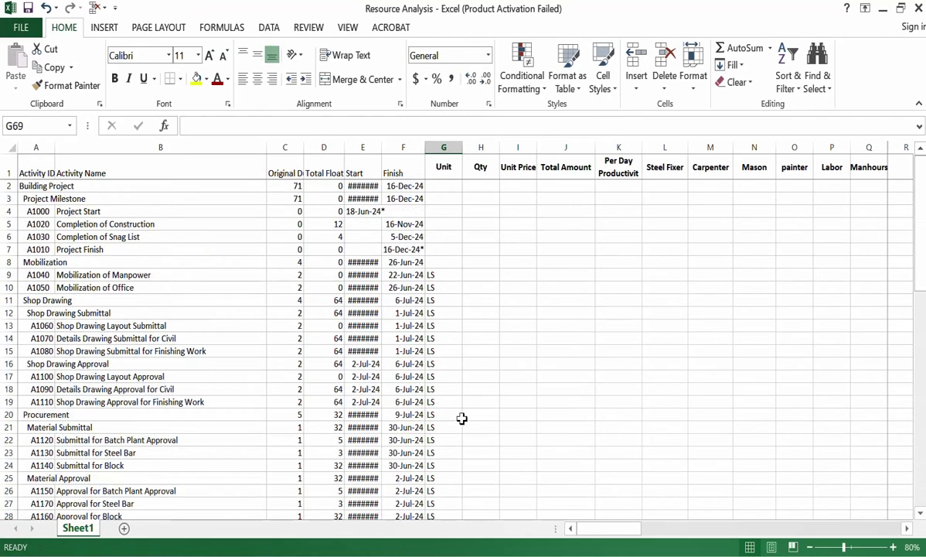
left_click(477, 273)
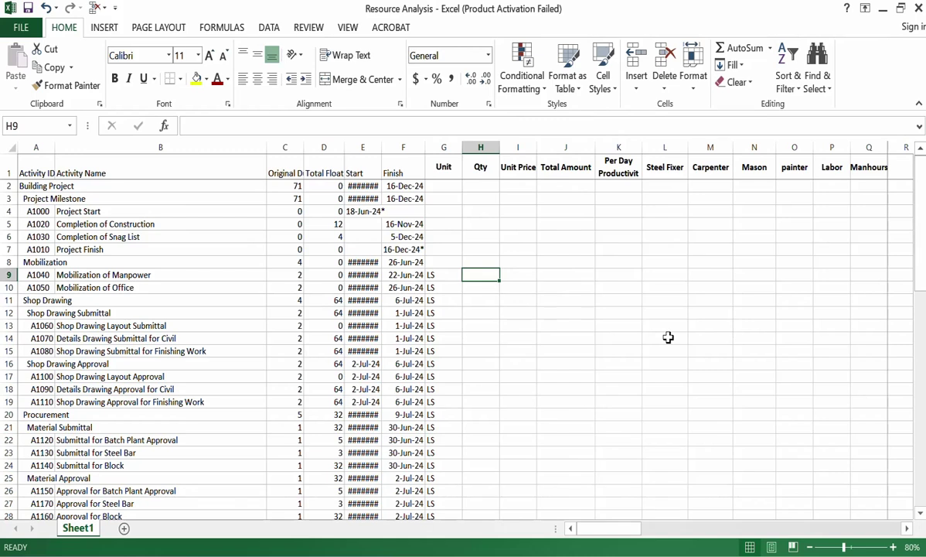
type("1")
key("Return")
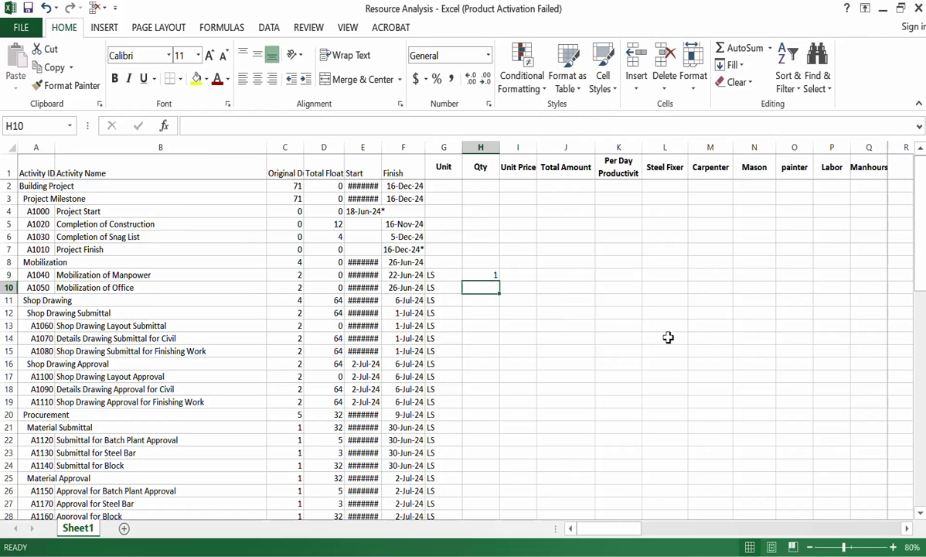
type("1")
key("Return")
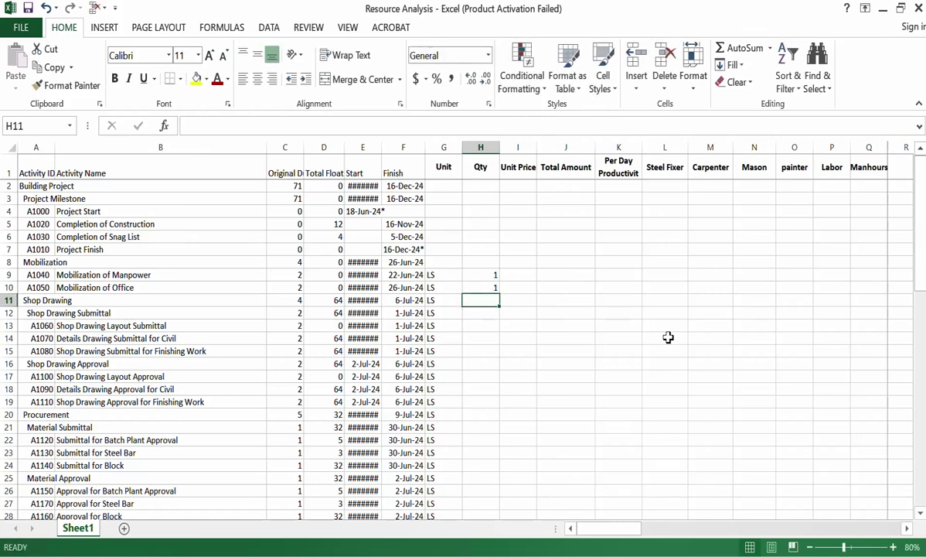
left_click(481, 287)
left_click_drag(500, 294, 488, 380)
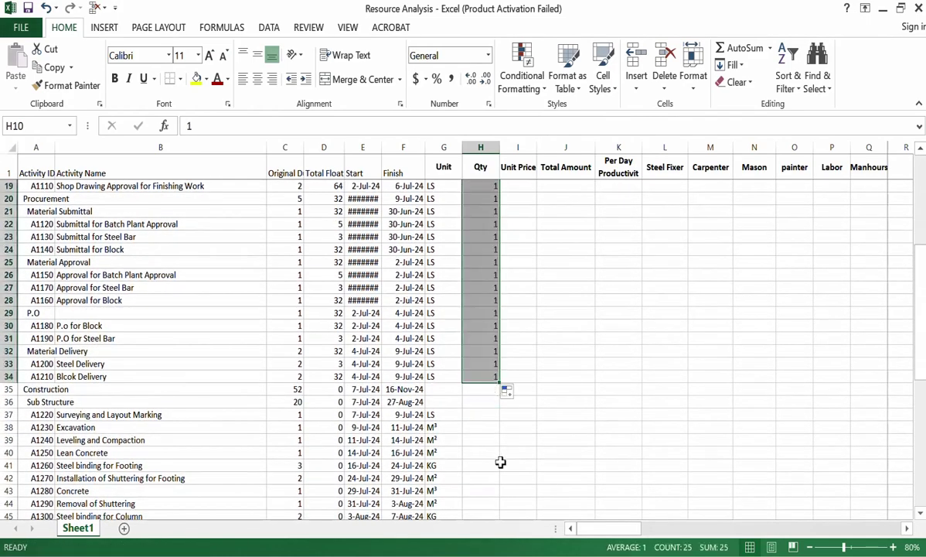
Enter quantity 1 in H37 for the Surveying and Layout Marking activity
left_click(180, 374)
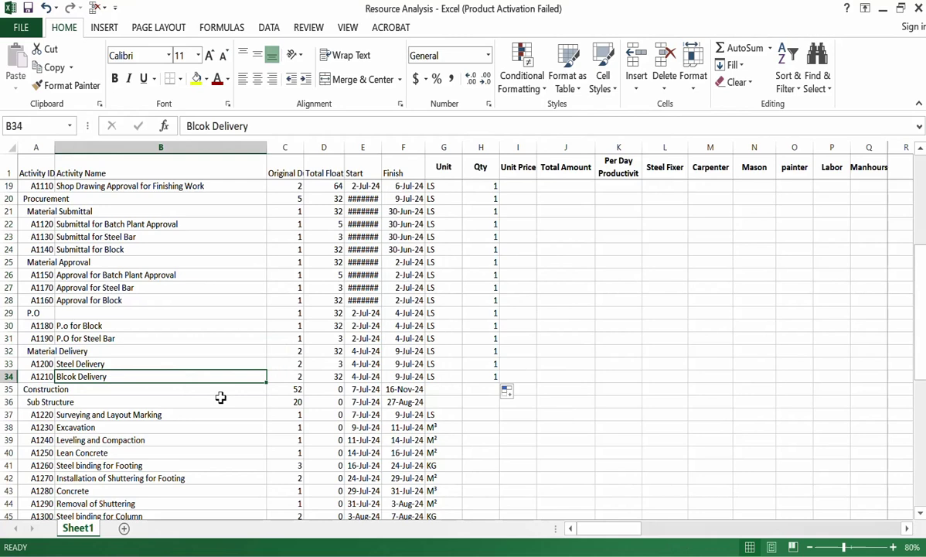
left_click(296, 401)
left_click(475, 390)
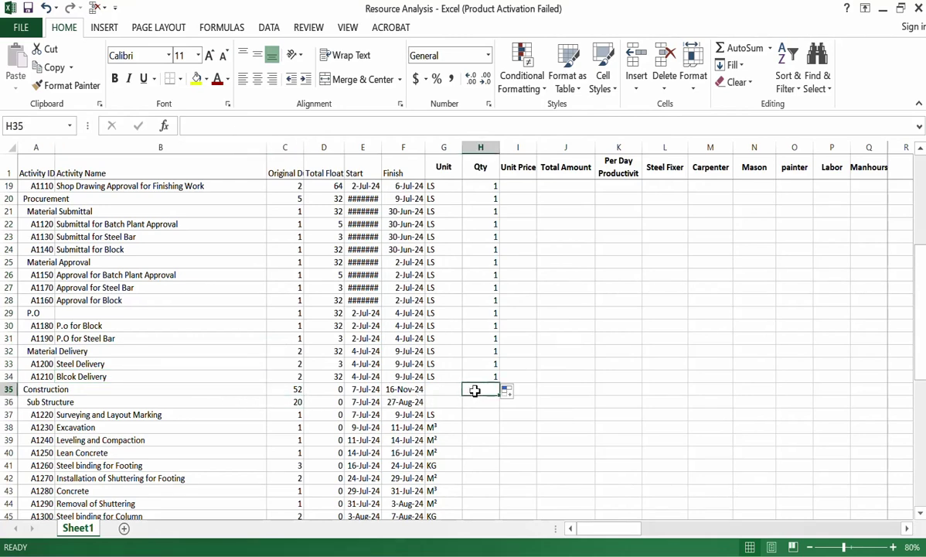
left_click(203, 404)
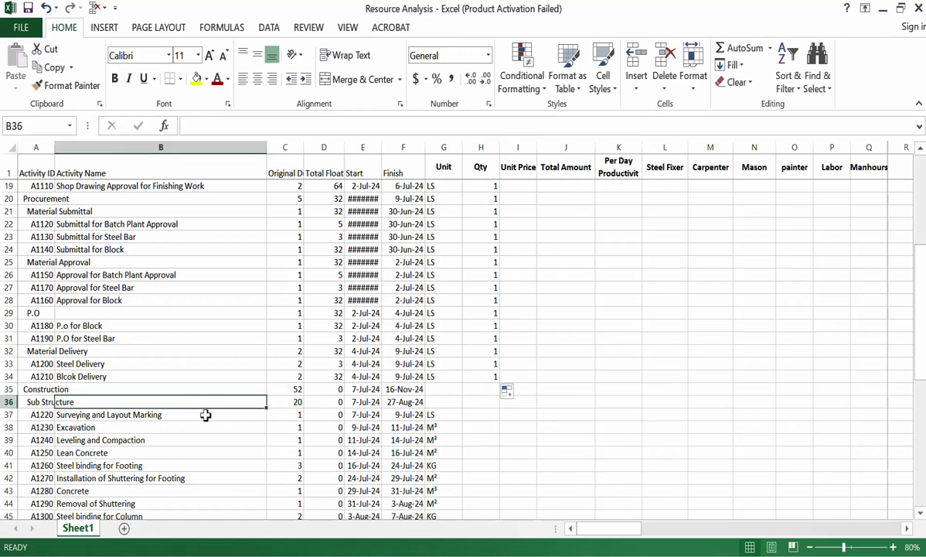
left_click(205, 415)
left_click(476, 415)
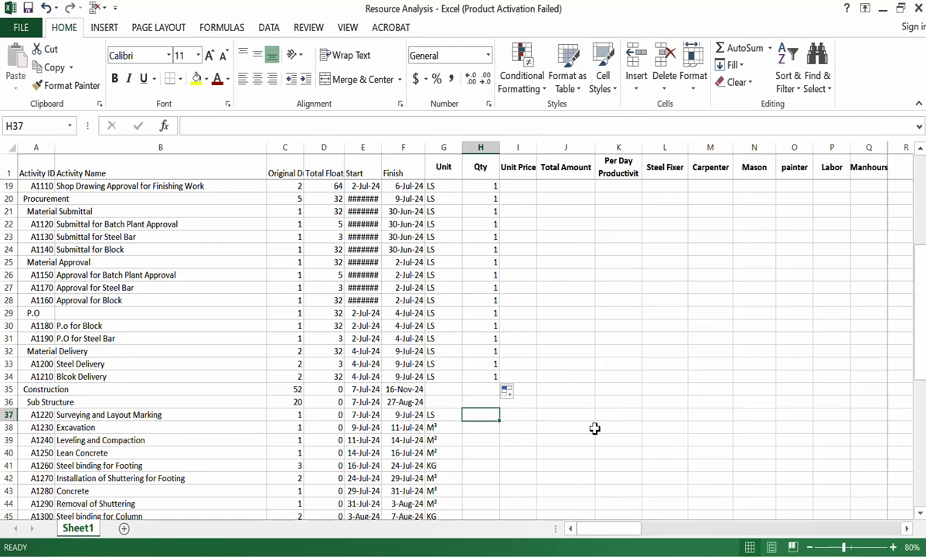
left_click(482, 426)
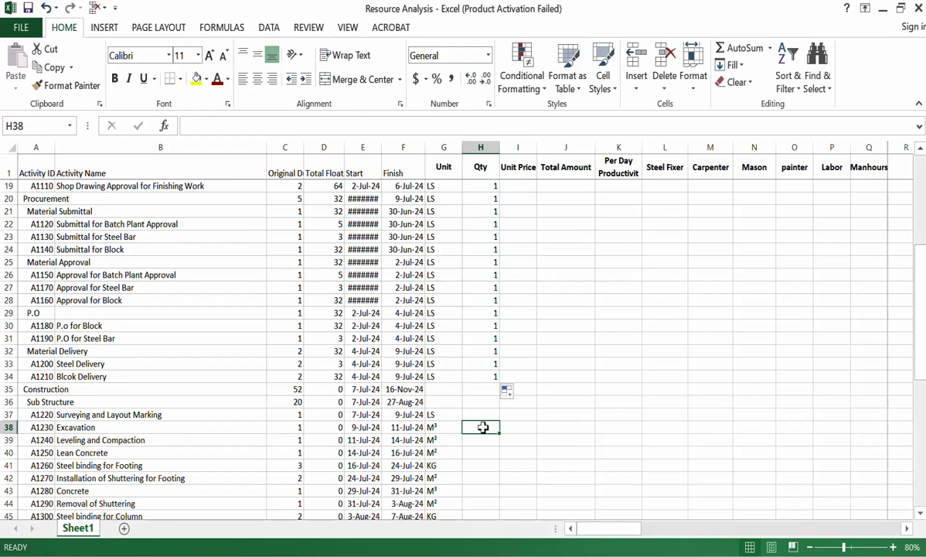
left_click(480, 410)
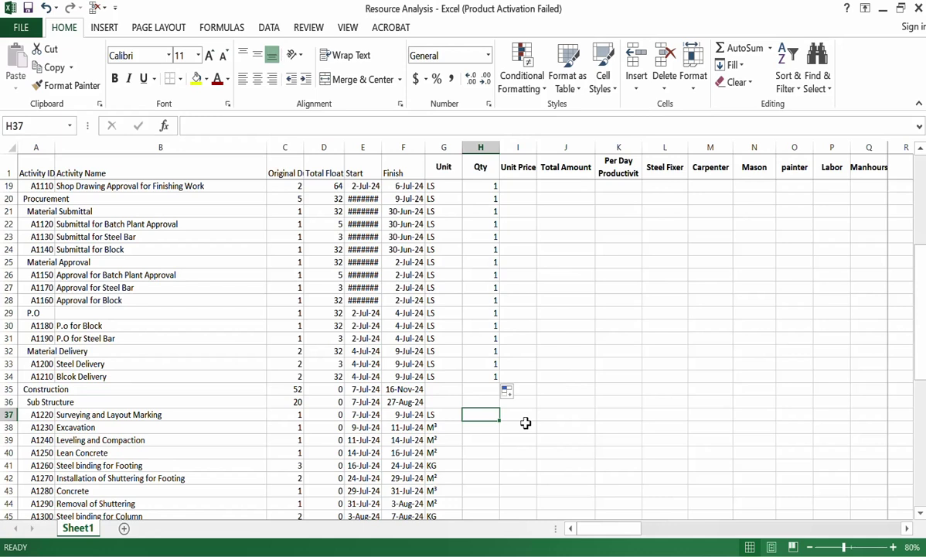
type("1")
key("Return")
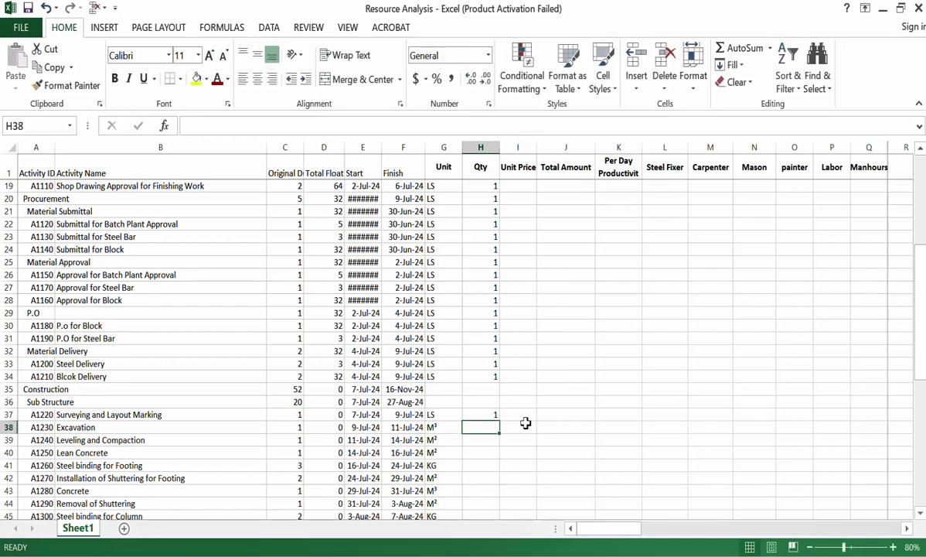
Switch to the BOQ - Copy workbook and look up the Excavation quantity under DIV-11 Earth Work
left_click(186, 426)
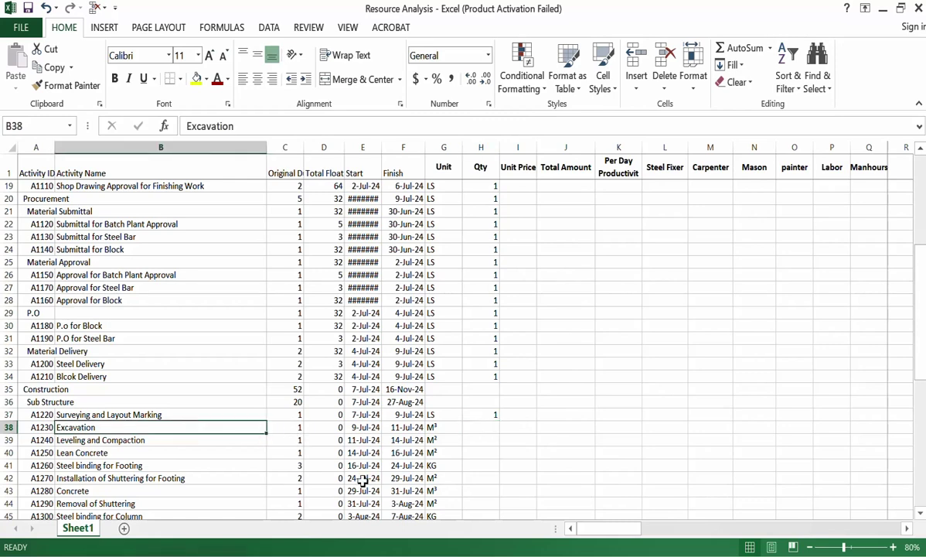
mouse_move(444, 556)
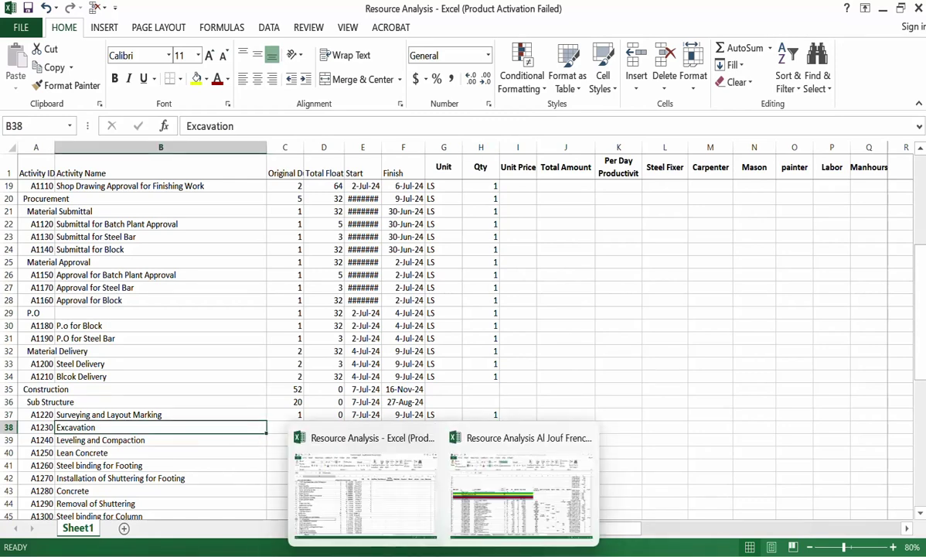
left_click(487, 401)
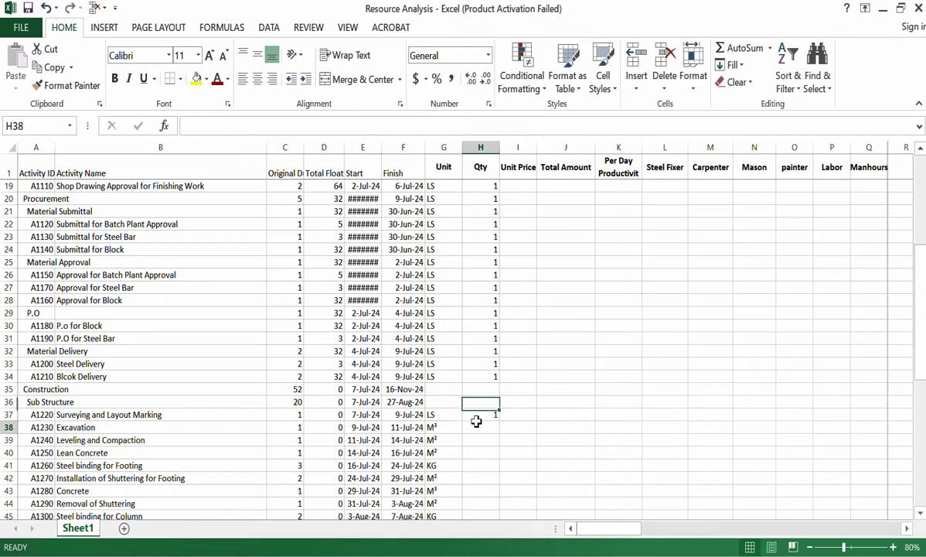
left_click(480, 427)
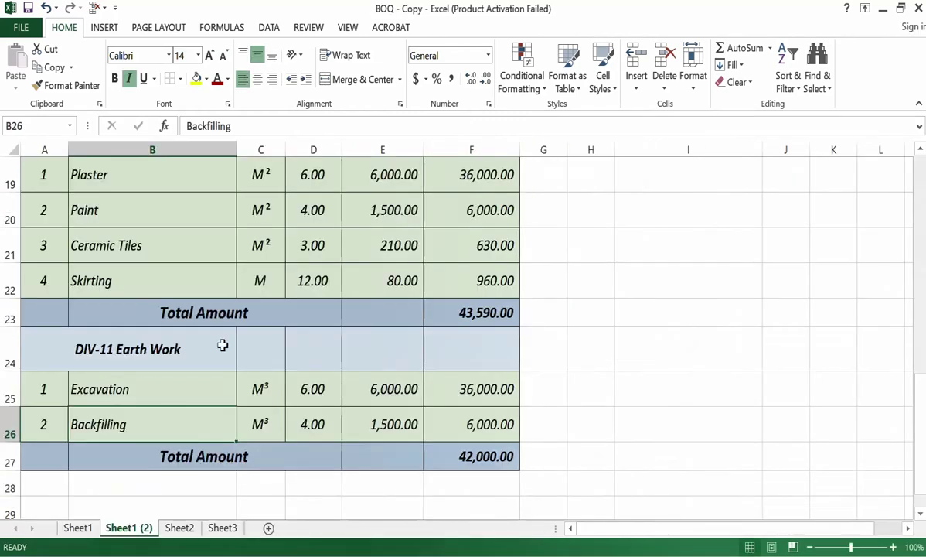
left_click(217, 340)
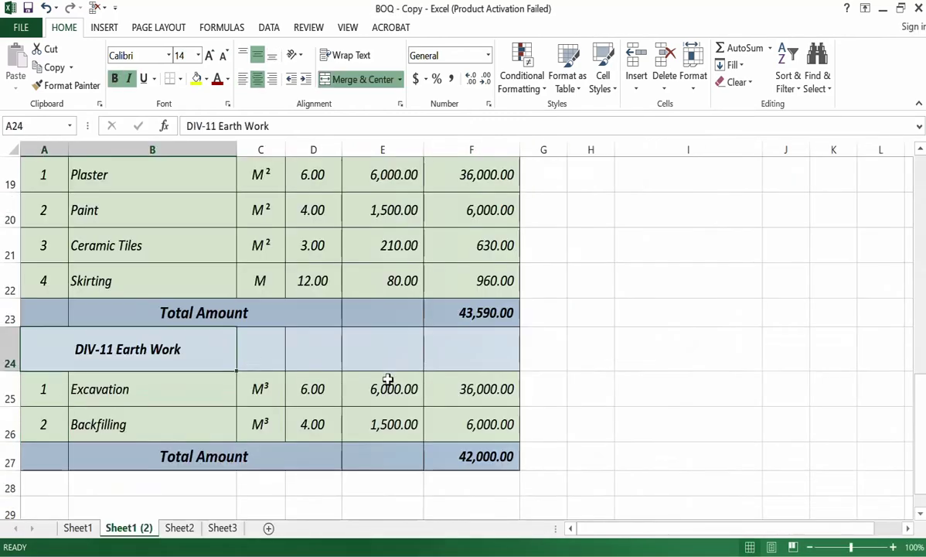
left_click(184, 377)
scroll(465, 391, "up", 1)
scroll(465, 392, "down", 2)
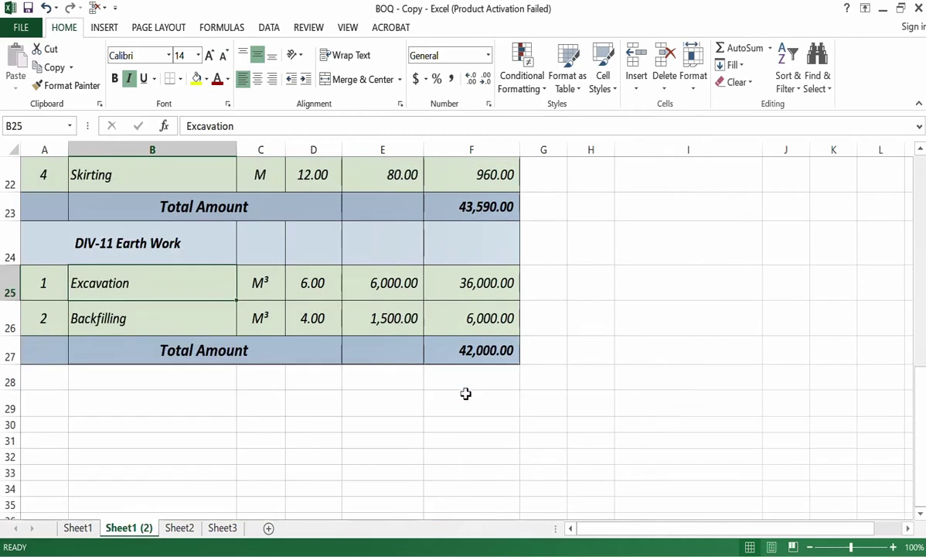
scroll(465, 394, "up", 1)
left_click(330, 387)
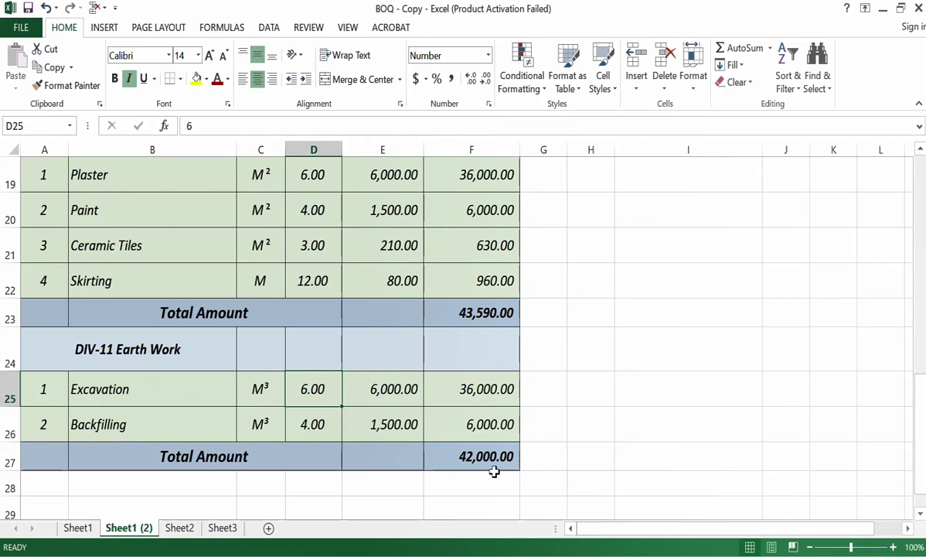
Return to the Resource Analysis workbook and enter quantity 6 in H38 for Excavation and 12 in H39 for Leveling and Compaction
mouse_move(444, 555)
left_click(278, 499)
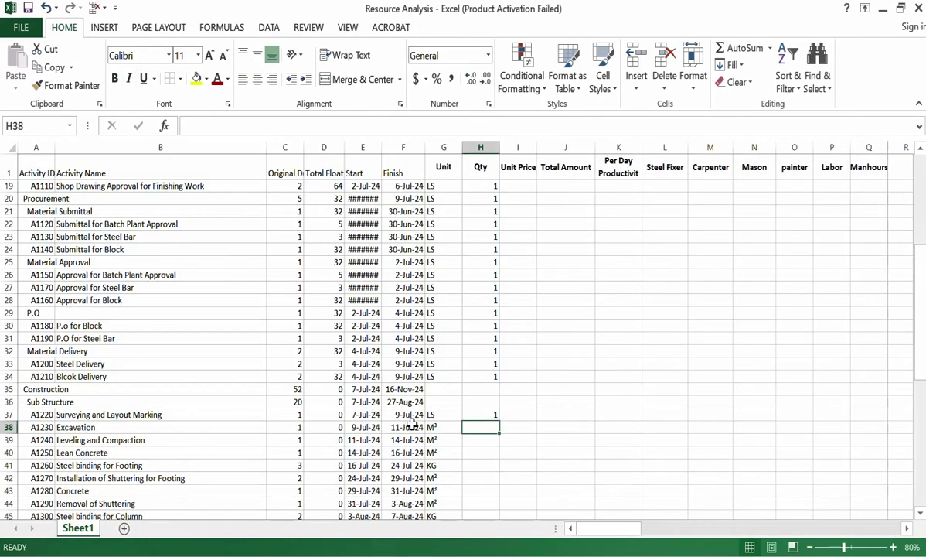
type("6")
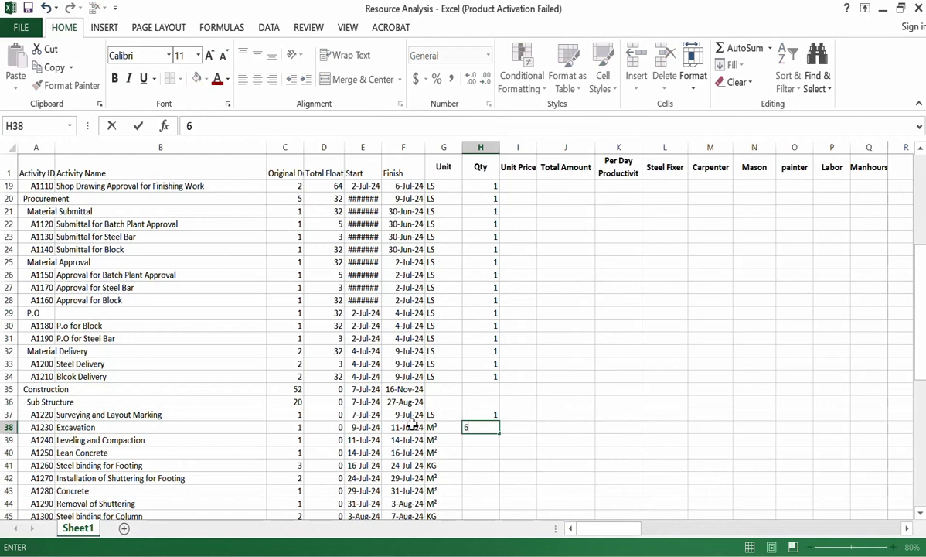
left_click(412, 426)
left_click(491, 439)
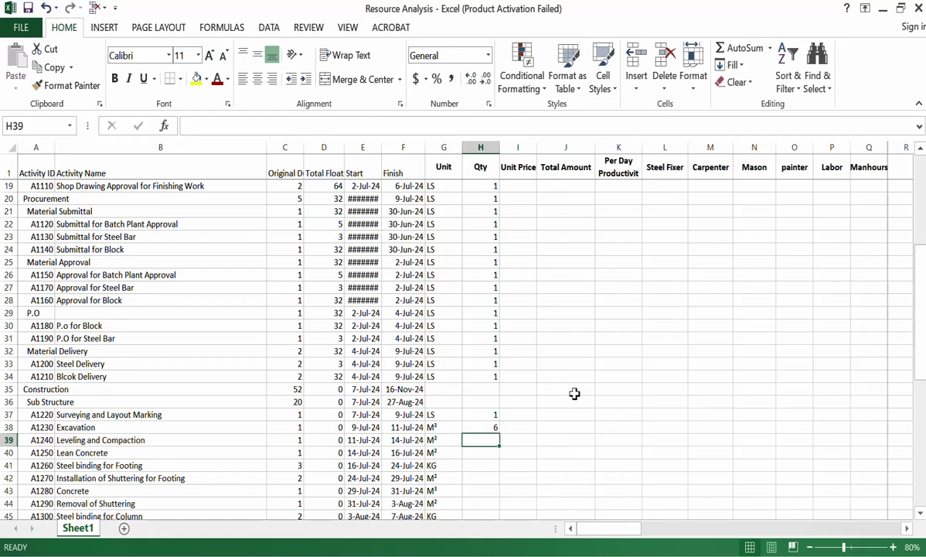
type("12")
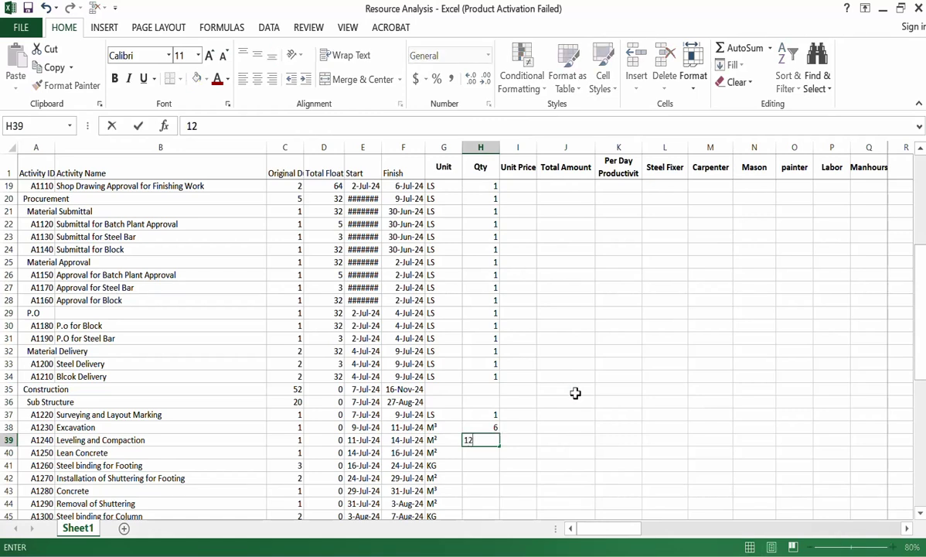
key("Return")
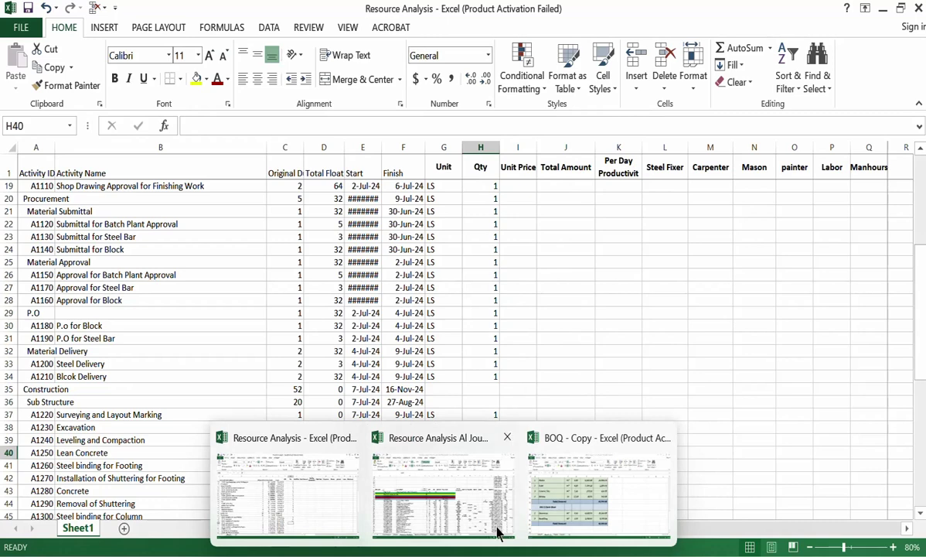
Look up the Blinding Concrete quantity in the BOQ - Copy workbook and enter =2.9/.1 in H40 of Resource Analysis for Lean Concrete
left_click(498, 529)
scroll(498, 442, "up", 6)
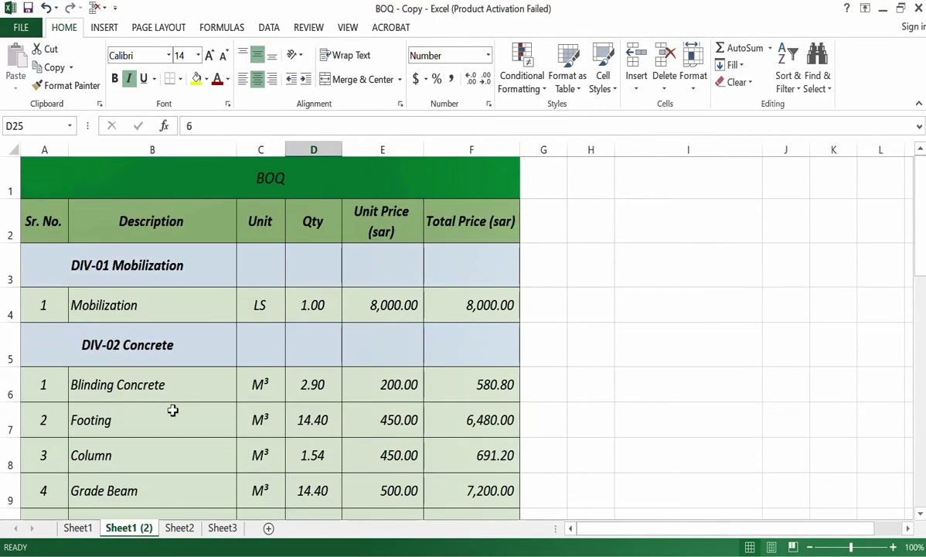
left_click(163, 387)
scroll(186, 406, "down", 1)
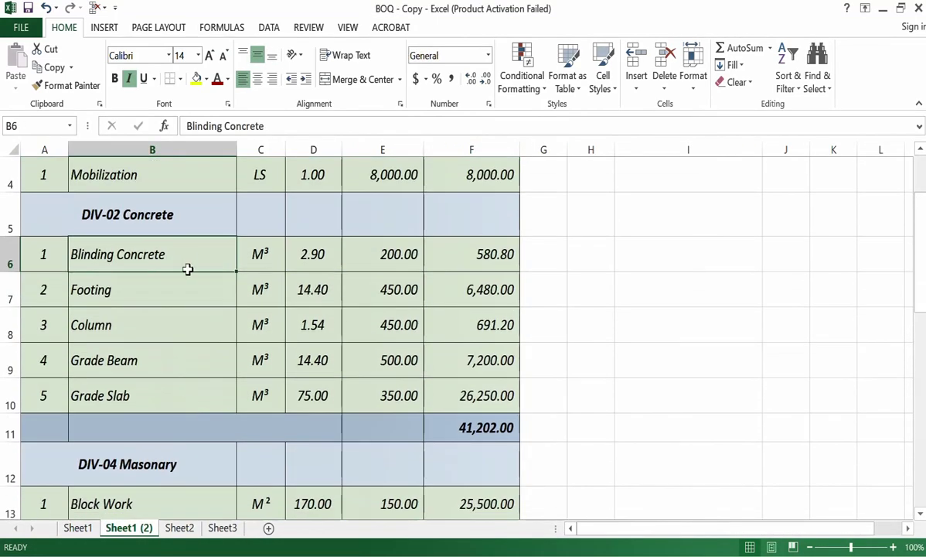
left_click(303, 255)
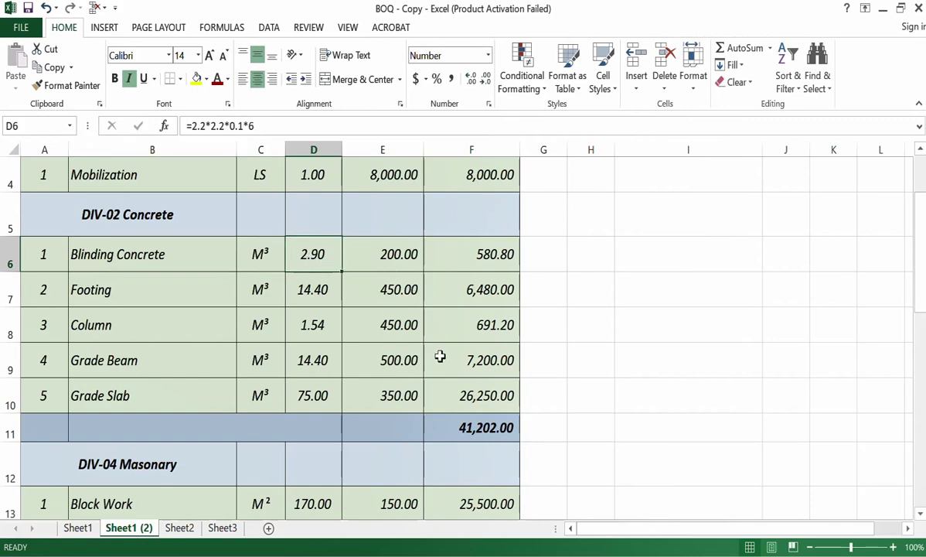
scroll(441, 358, "up", 1)
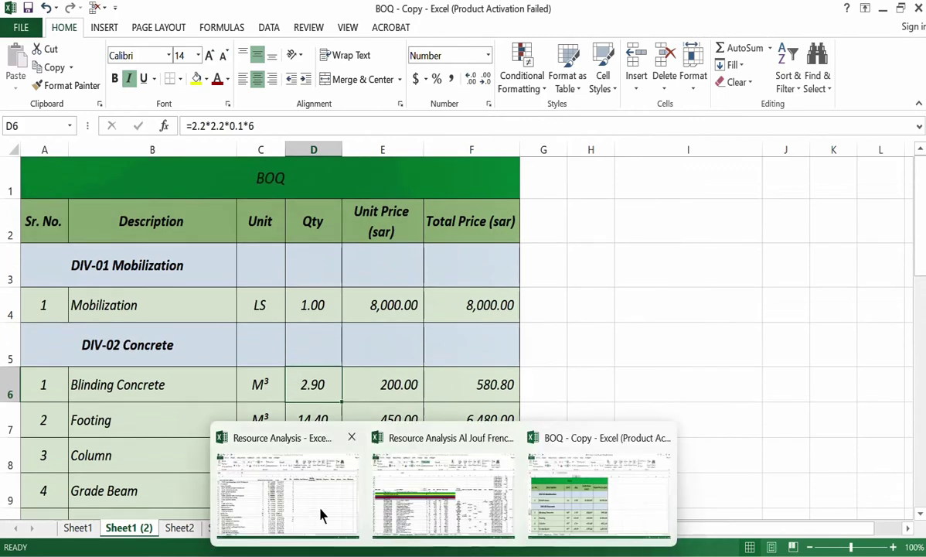
left_click(321, 513)
type("=")
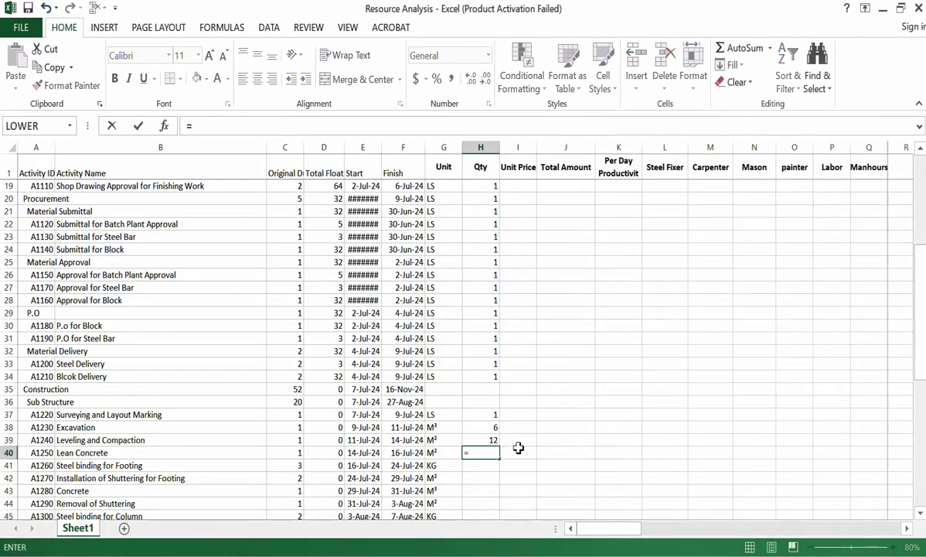
type("2.9/.1")
key("Return")
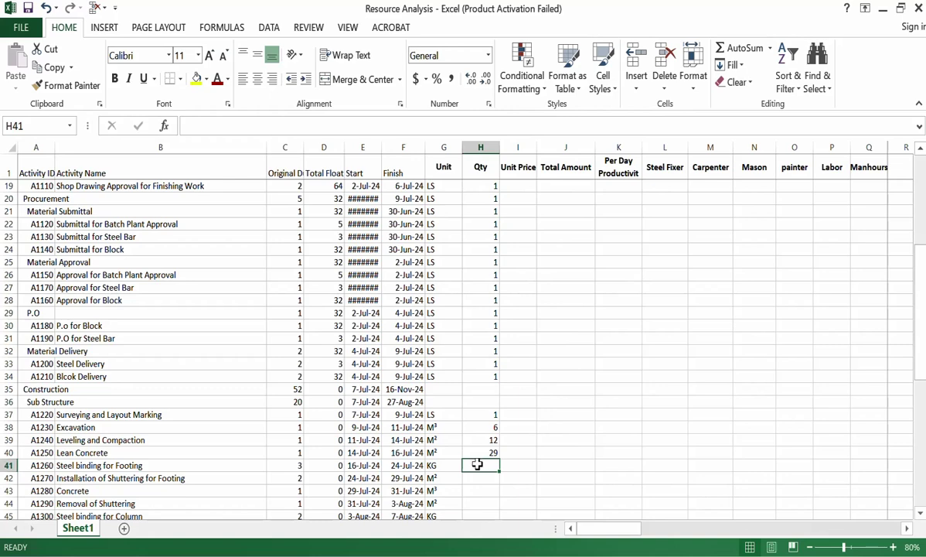
Look up the Footing quantity in the BOQ - Copy workbook and enter =14.4*7850*.04 in H41 of Resource Analysis for Steel binding for Footing
left_click(528, 461)
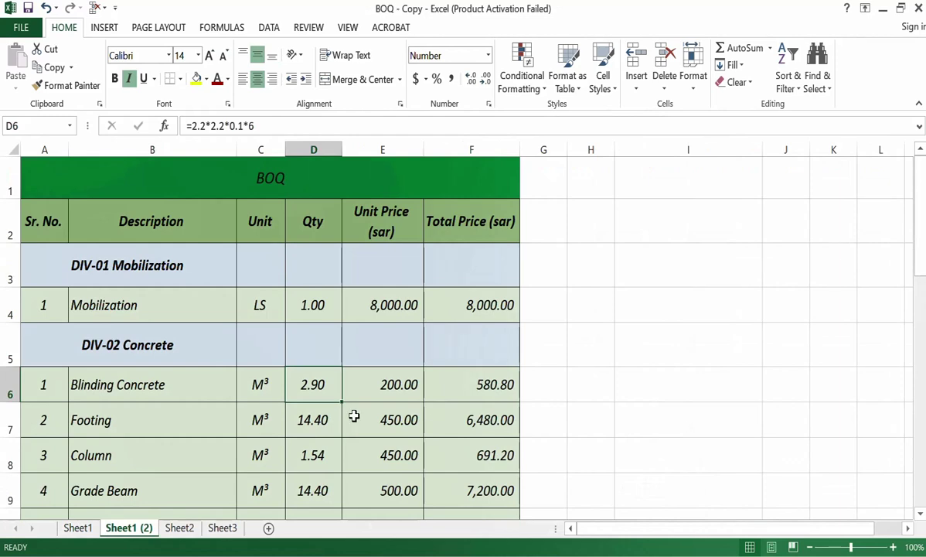
left_click(303, 417)
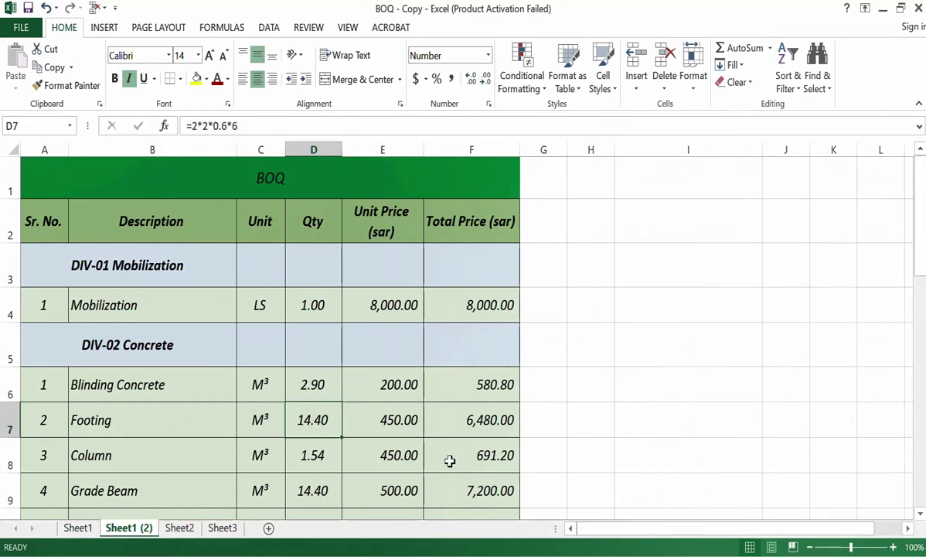
left_click(309, 464)
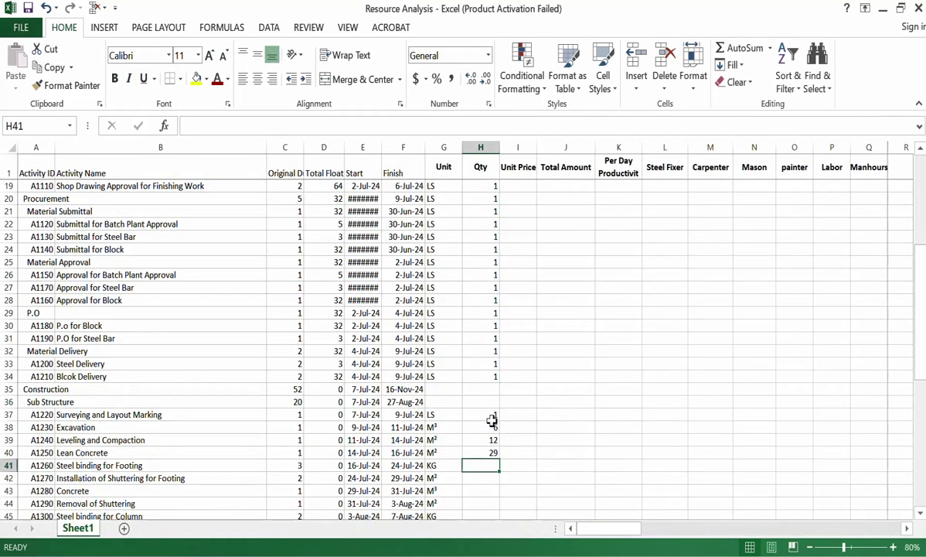
type("=1")
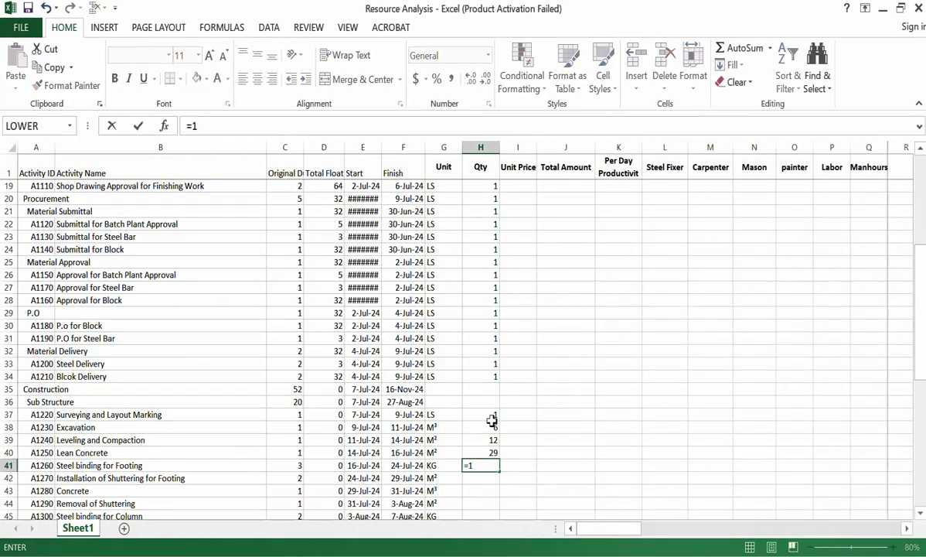
type("4.4*7850*")
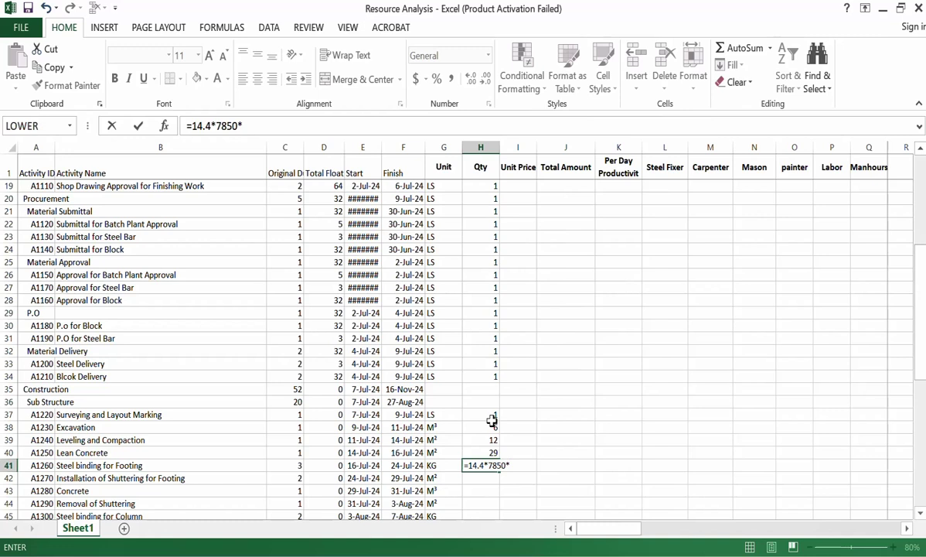
type(".04")
key("Return")
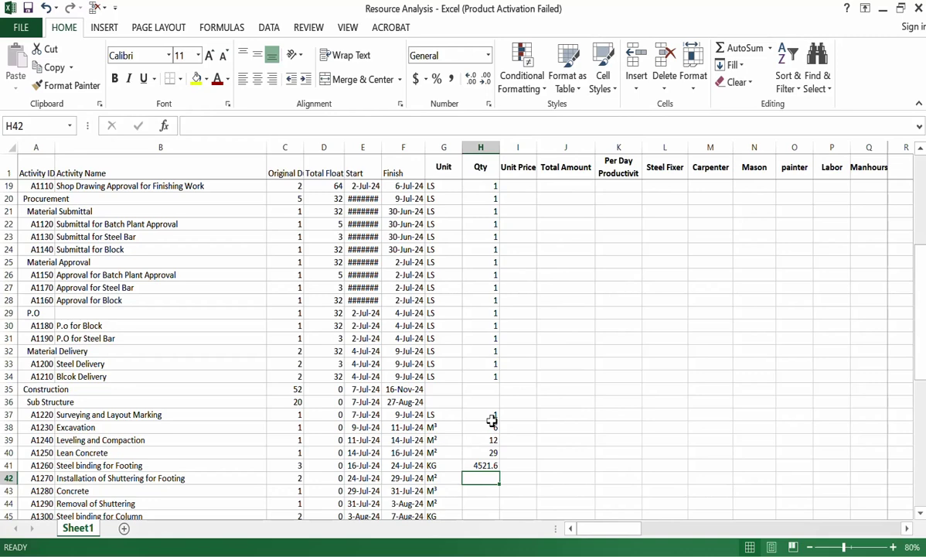
Enter quantity 15 in H42 for the Installation of Shuttering for Footing activity
left_click(223, 480)
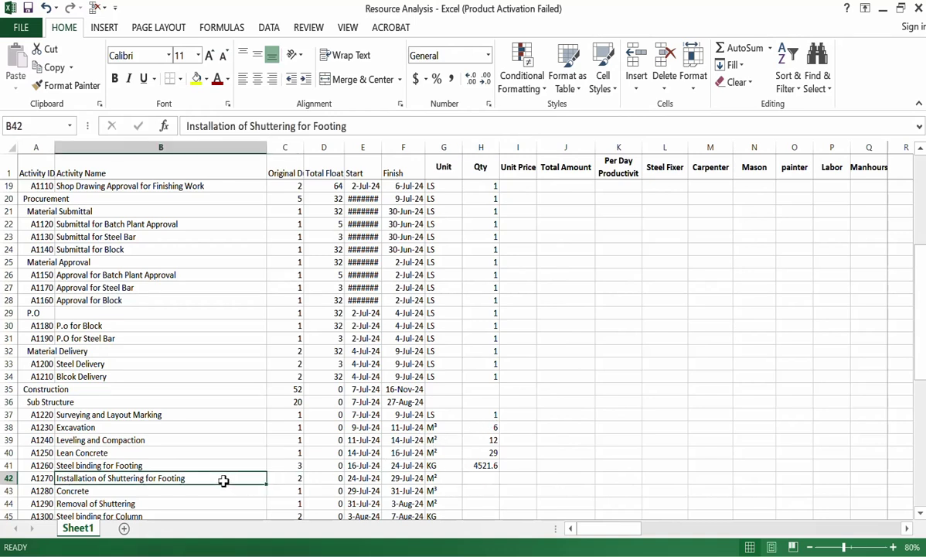
left_click(481, 479)
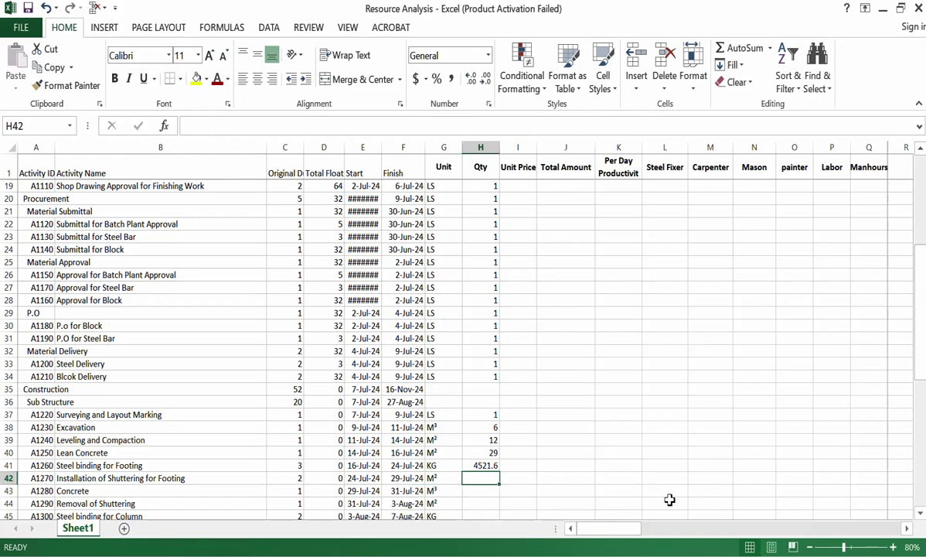
type("15")
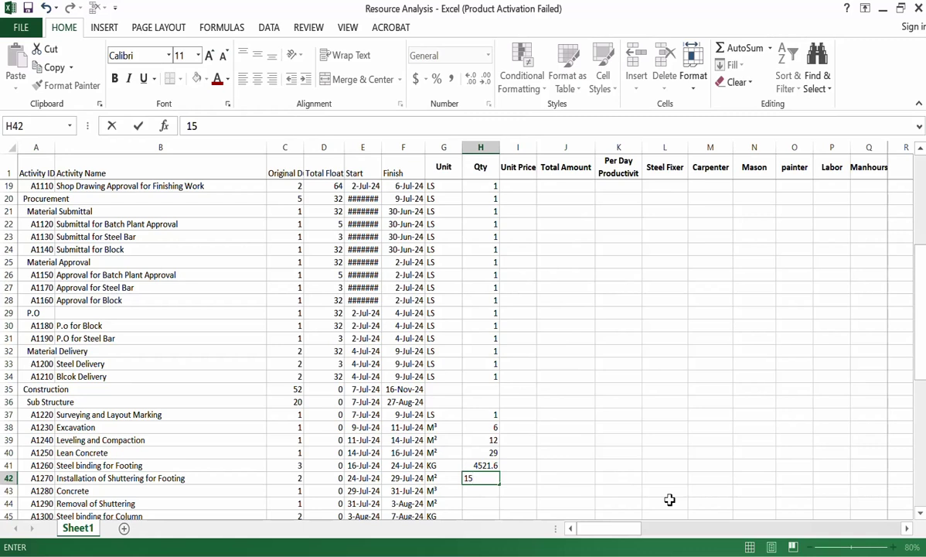
key("Return")
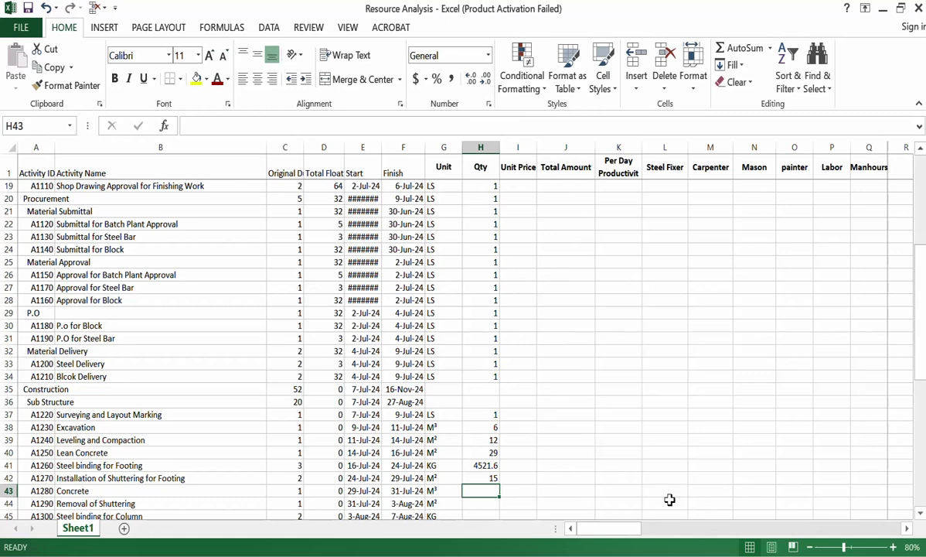
Enter quantity 14.4 in H43 for Concrete and 15 in H44 for Removal of Shuttering
type("14.4")
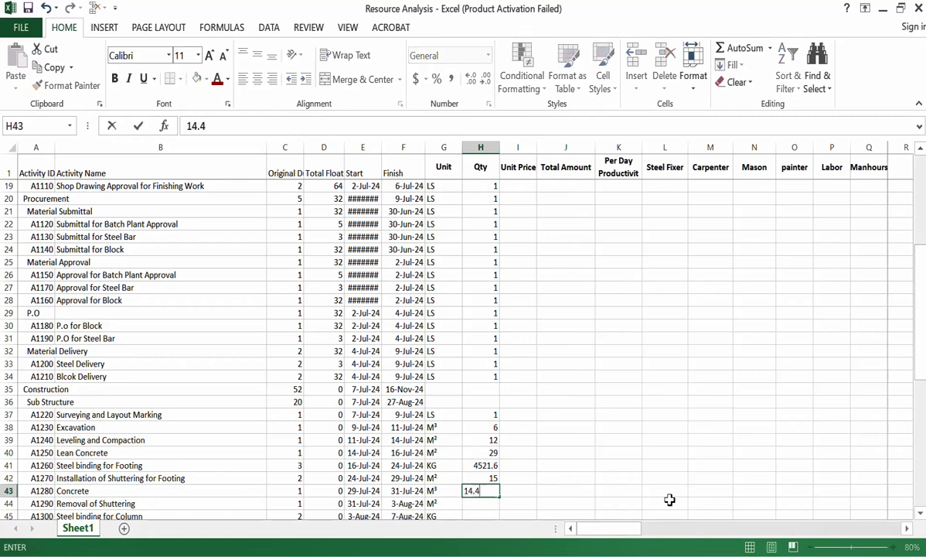
key("Return")
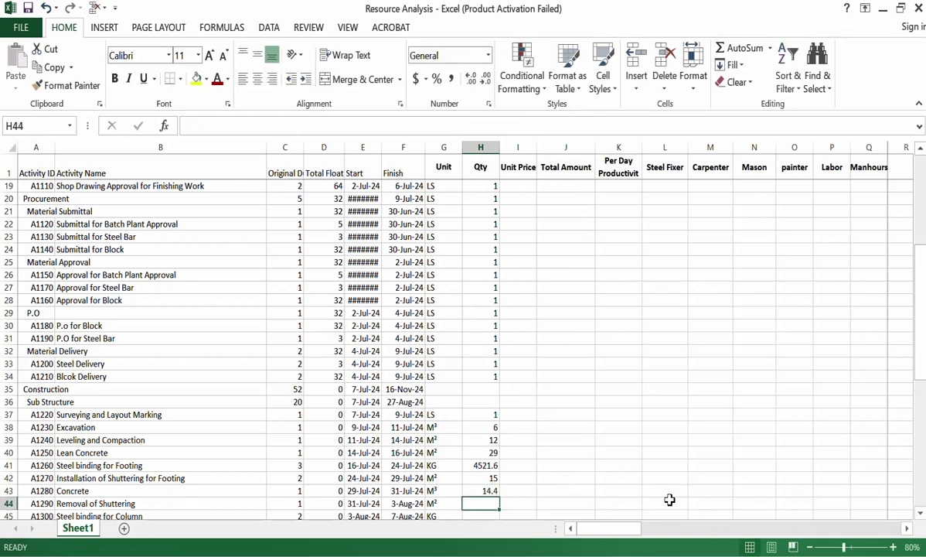
scroll(658, 434, "down", 1)
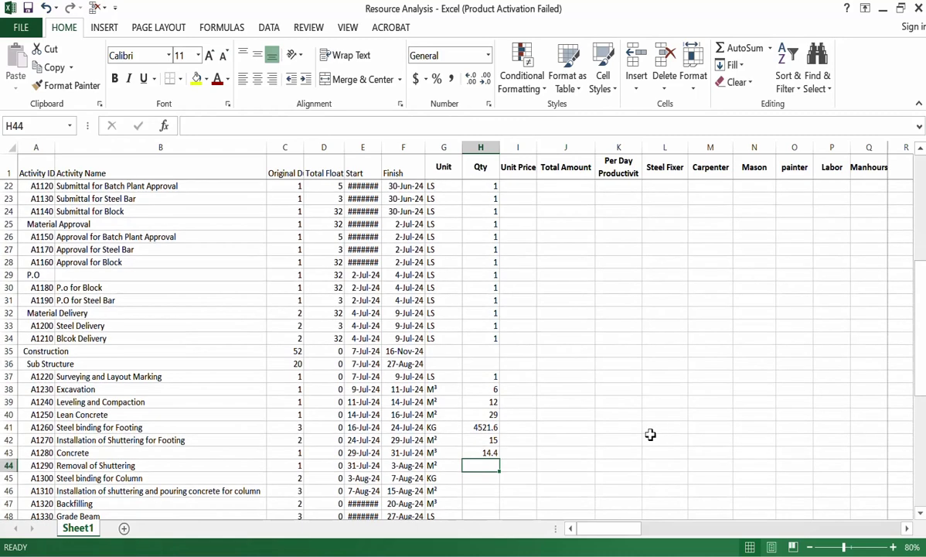
type("15")
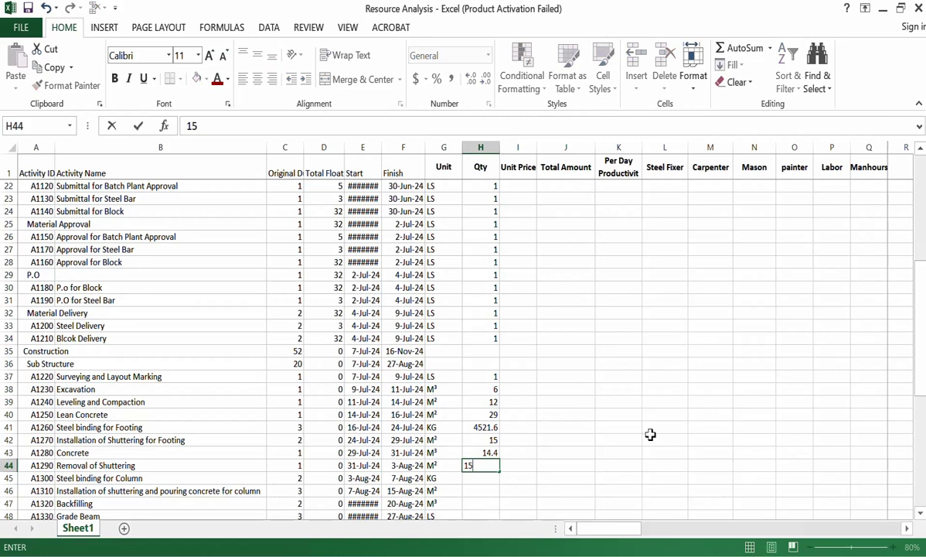
key("Return")
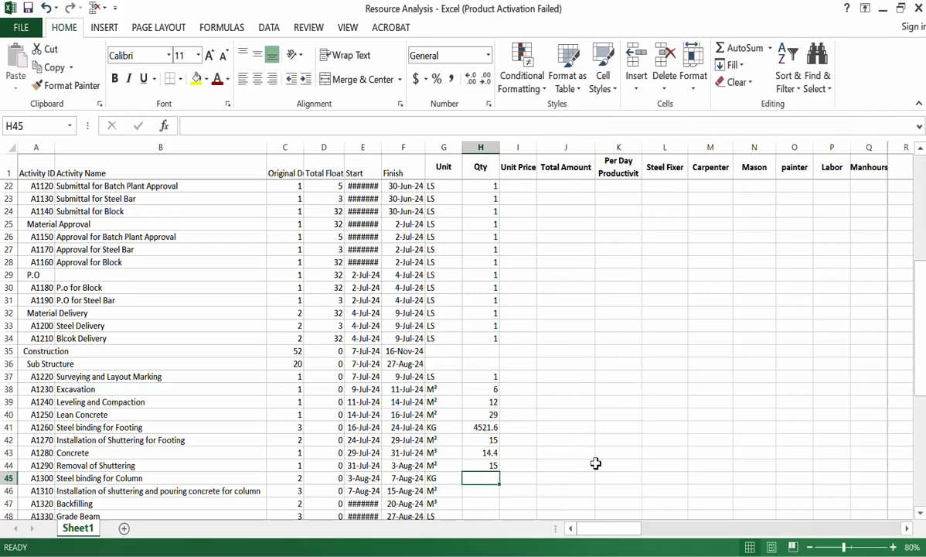
Copy the footing steel quantity formula from H41 into H45 for the Steel binding for Column activity
left_click(490, 426)
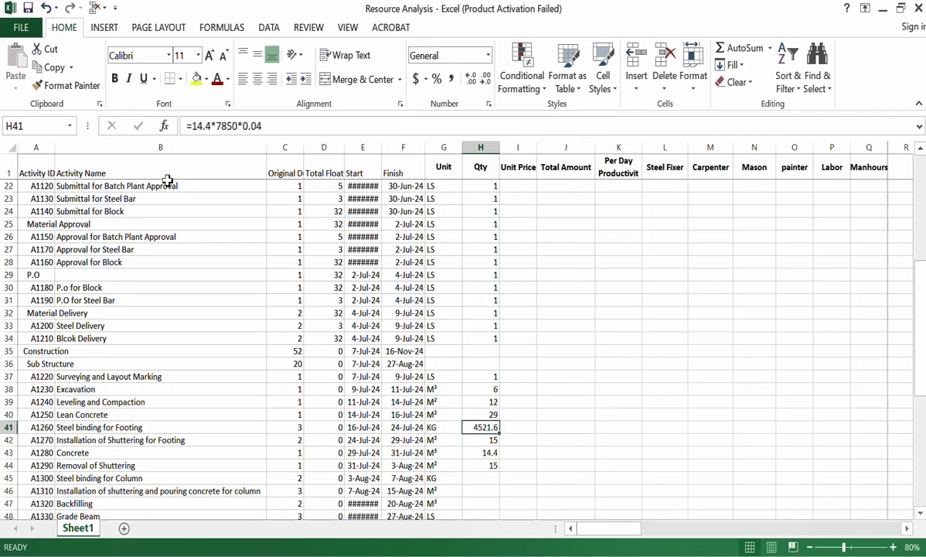
left_click(52, 68)
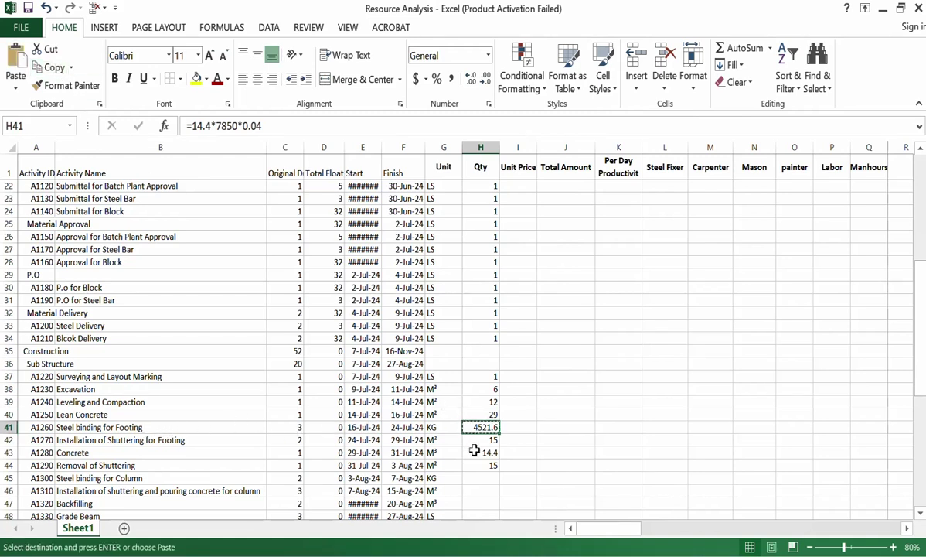
left_click(474, 477)
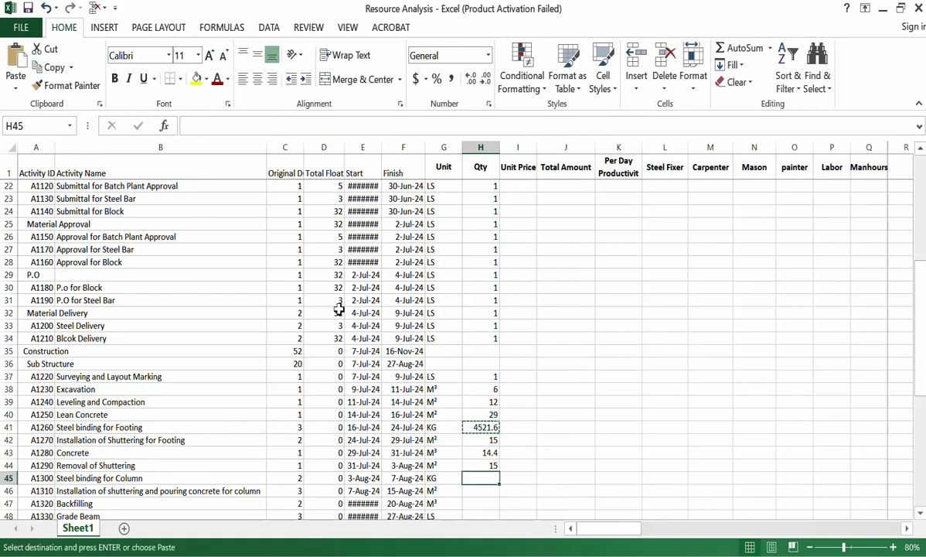
left_click(15, 59)
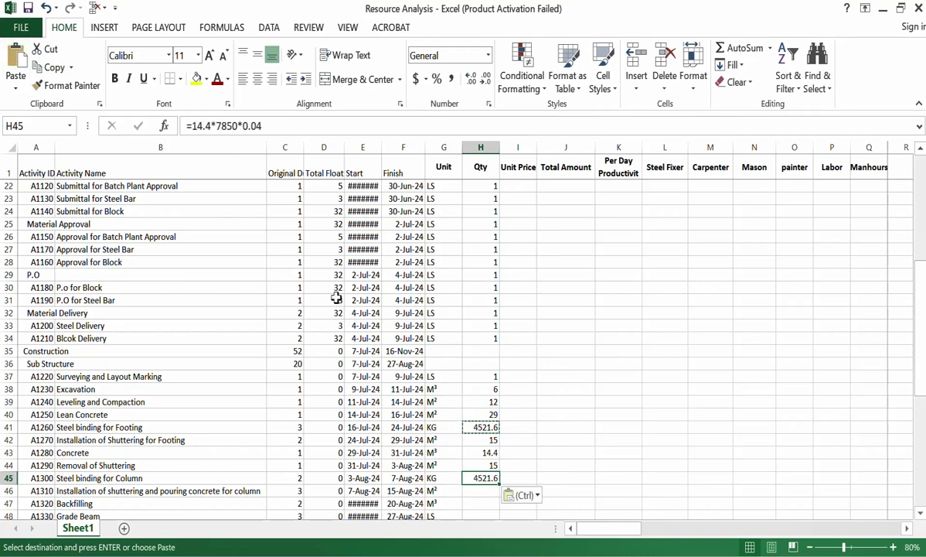
Look up the Column quantity in the BOQ - Copy workbook and change the H45 formula in Resource Analysis to =1.54*7850*0.04
left_click(199, 125)
key("BackSpace")
key("BackSpace")
key("BackSpace")
key("BackSpace")
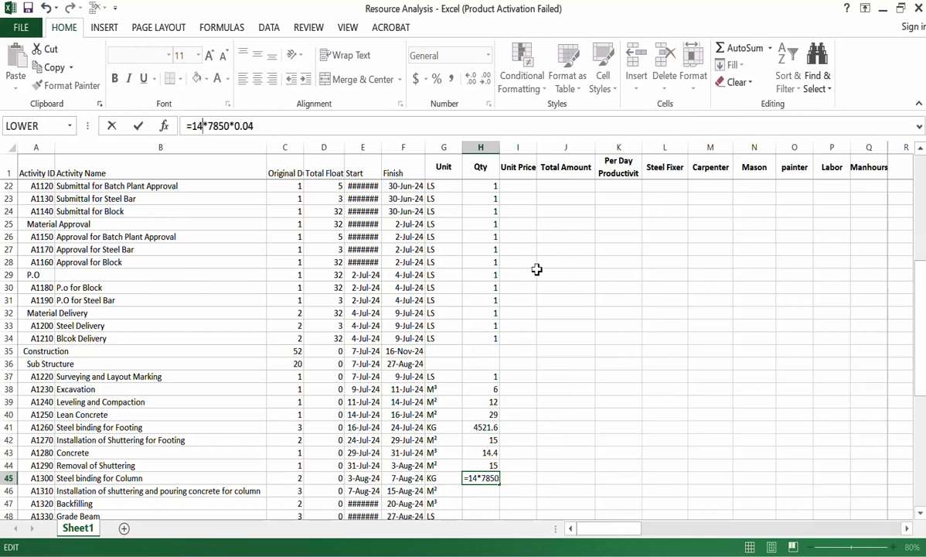
mouse_move(443, 553)
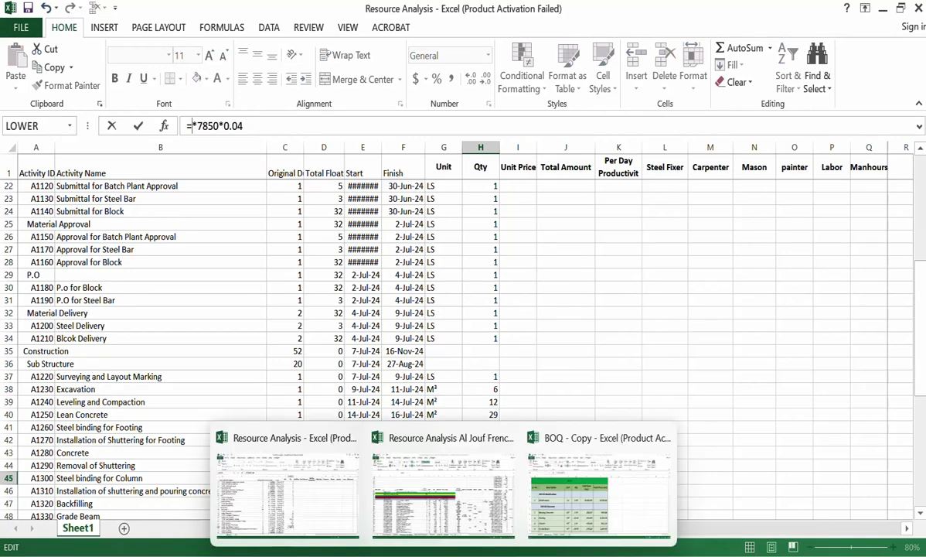
left_click(567, 509)
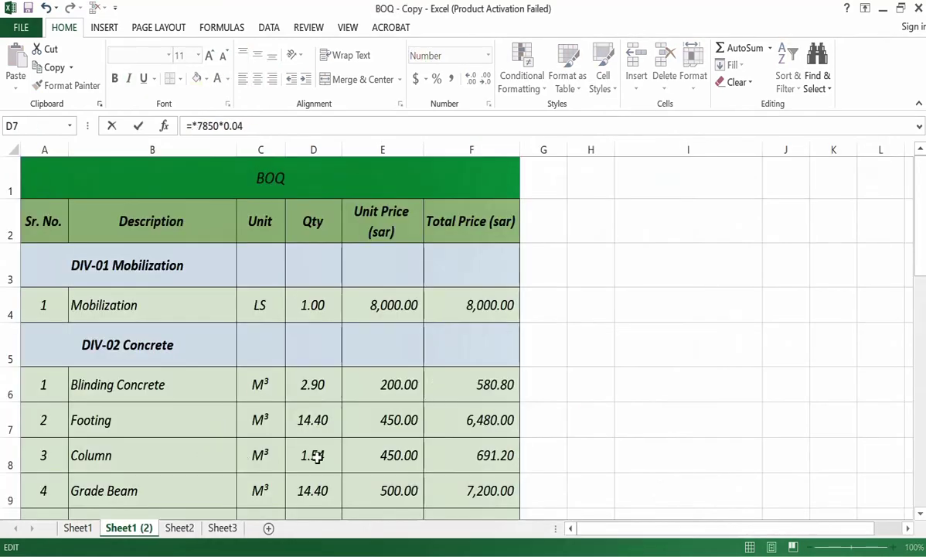
mouse_move(444, 553)
left_click(354, 509)
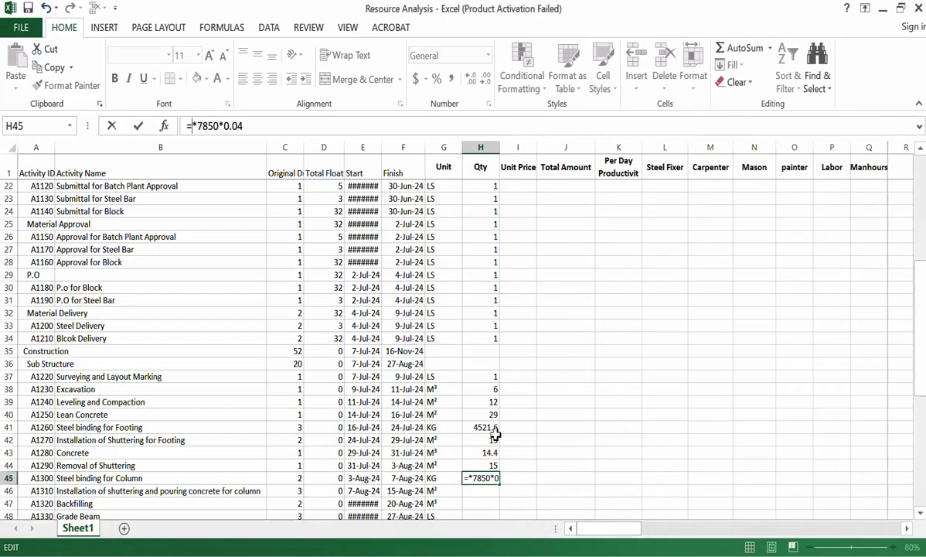
type("1.5")
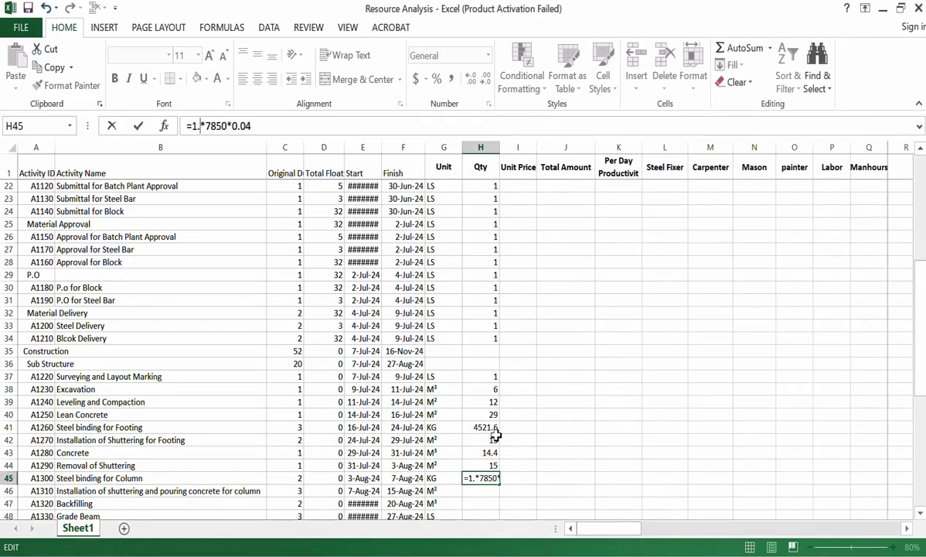
type("4")
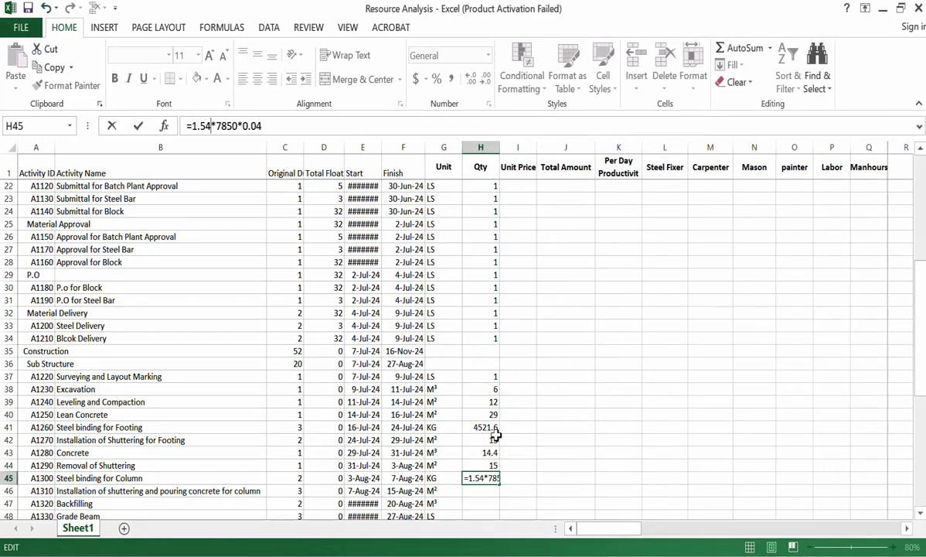
key("Return")
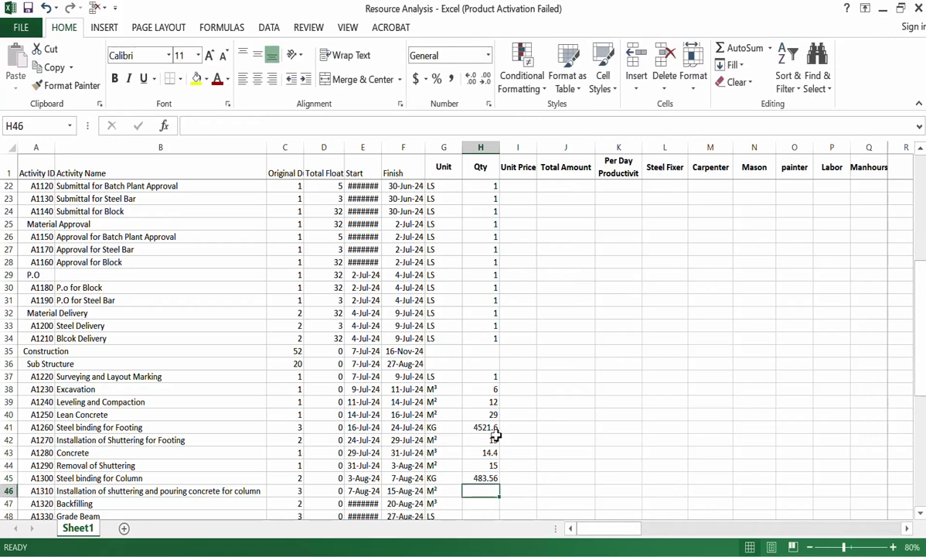
left_click(482, 476)
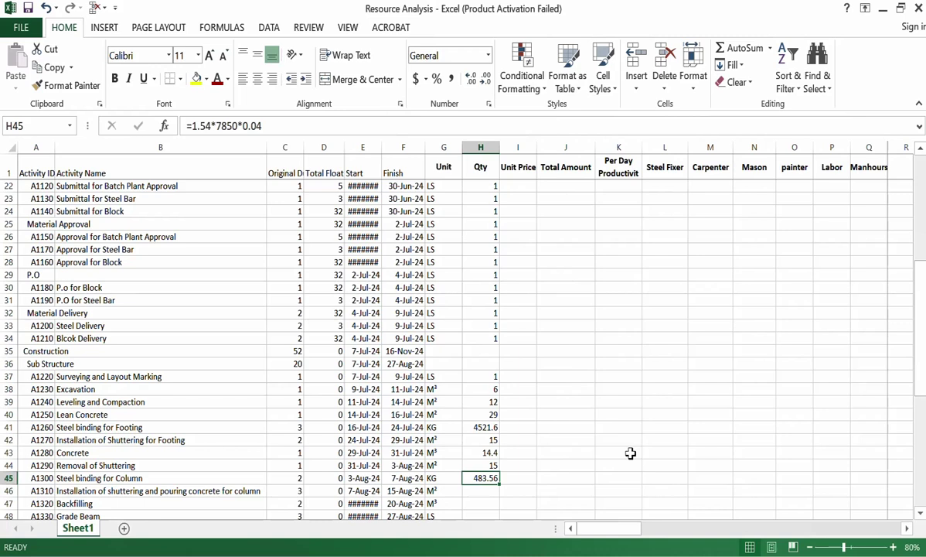
Set the unit to LS and the quantity to 1 for Installation of shuttering and pouring concrete for column in row 46
left_click(223, 490)
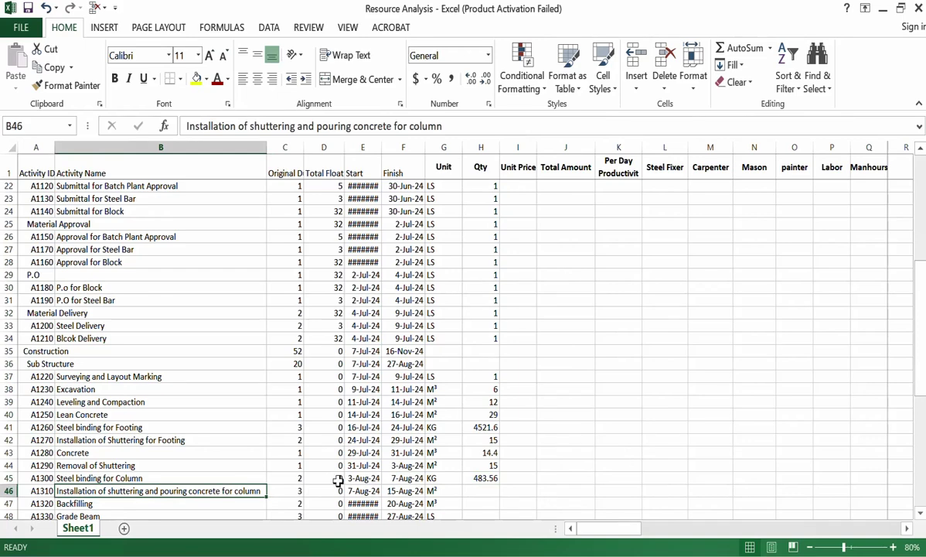
left_click(478, 490)
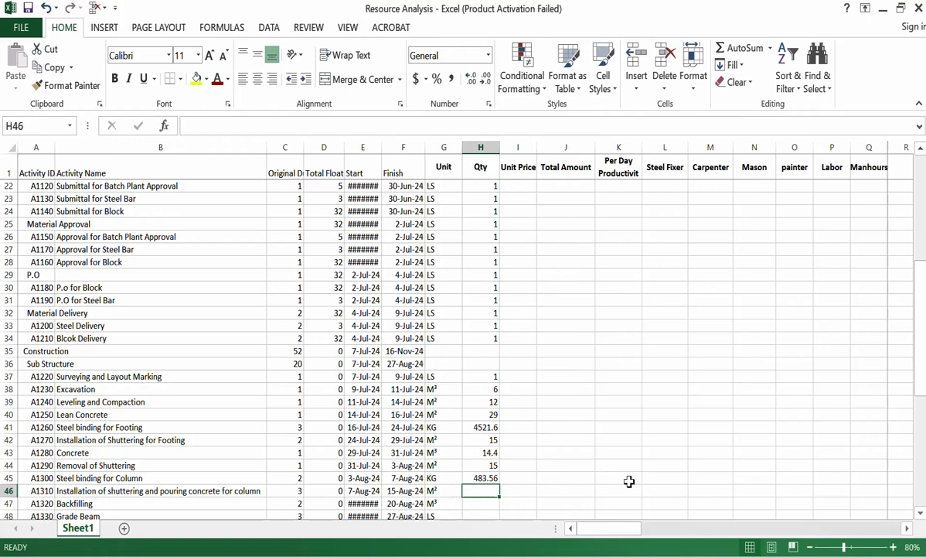
key("Left")
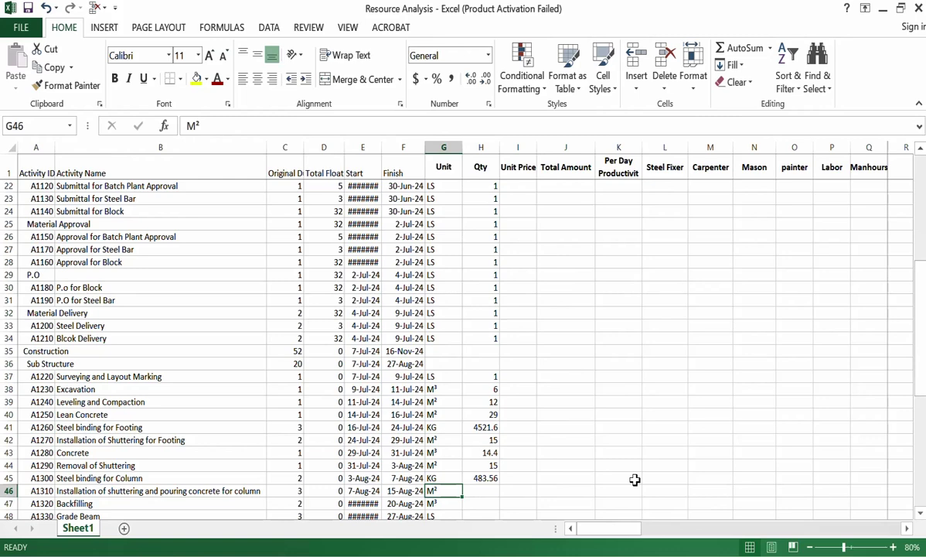
type("LS")
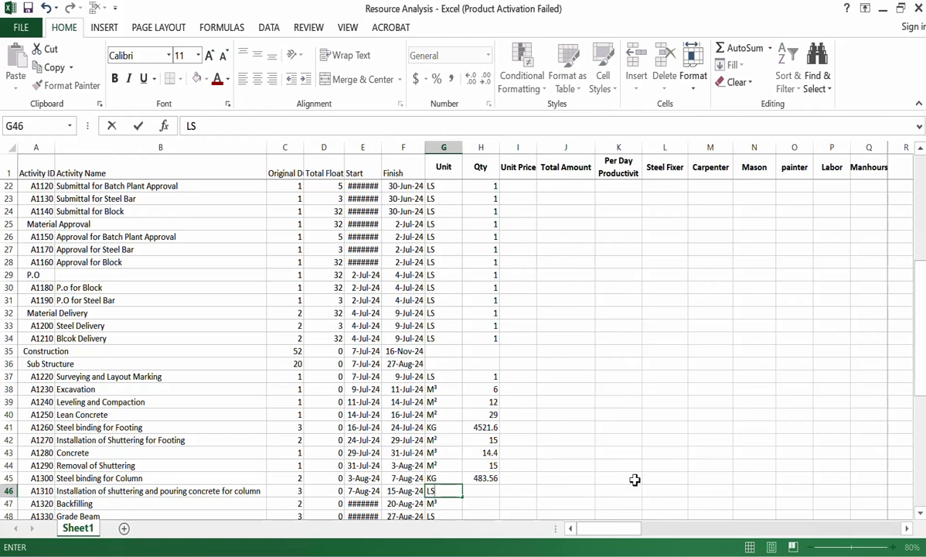
key("Tab")
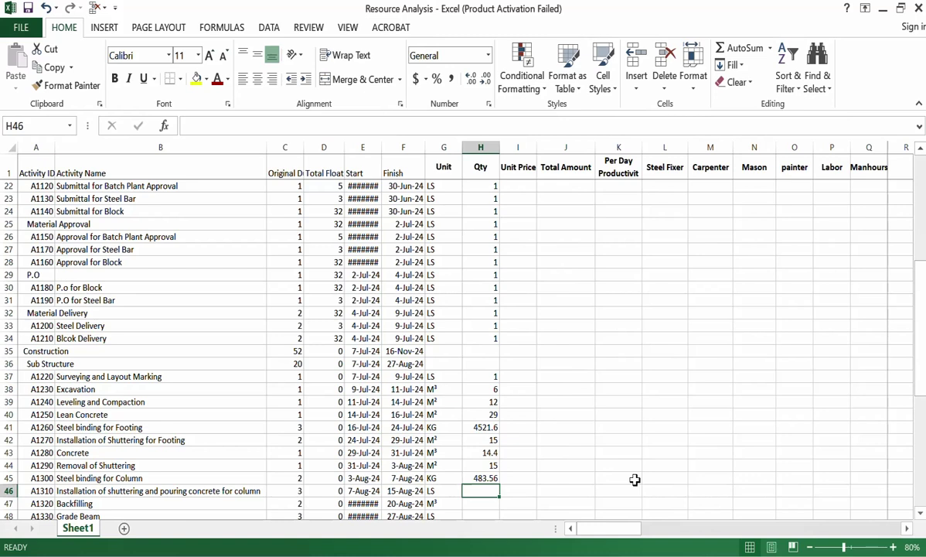
type("1")
key("Return")
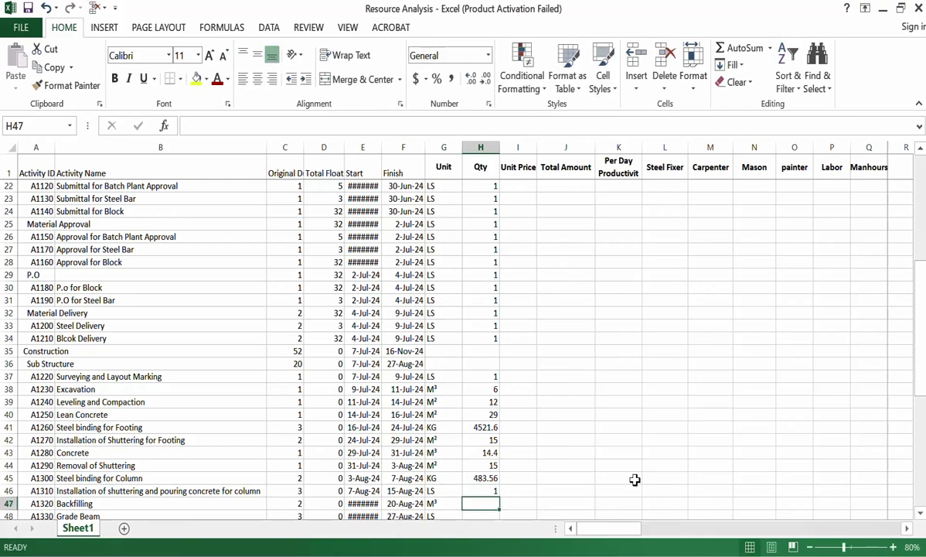
Look up the Backfilling quantity in the BOQ - Copy workbook, then enter 4 in H47 for Backfilling and 1 in H48 for Grade Beam
scroll(635, 480, "down", 1)
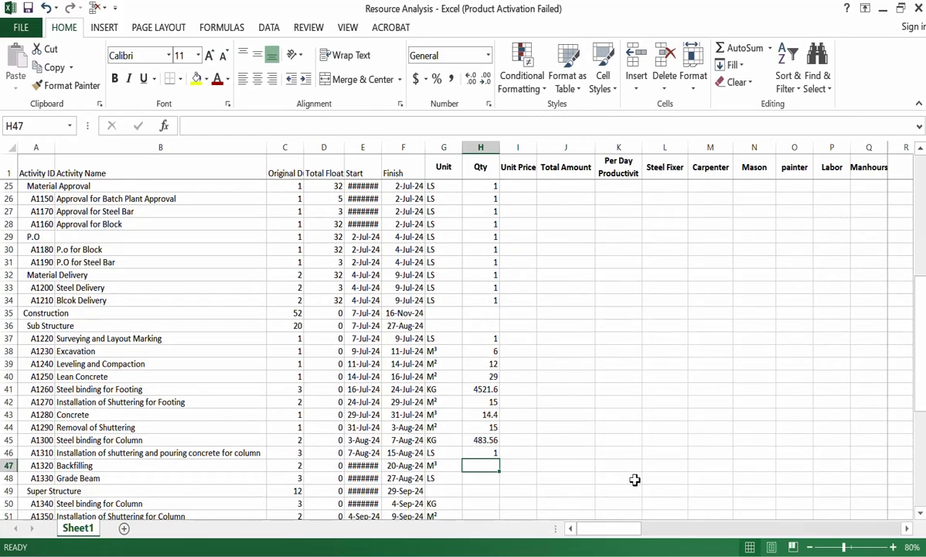
mouse_move(448, 551)
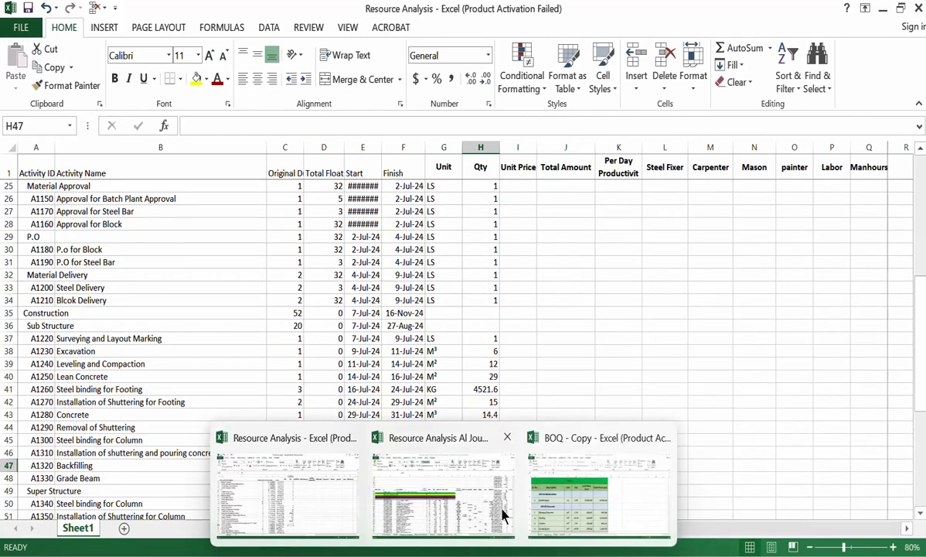
left_click(574, 507)
scroll(430, 466, "down", 1)
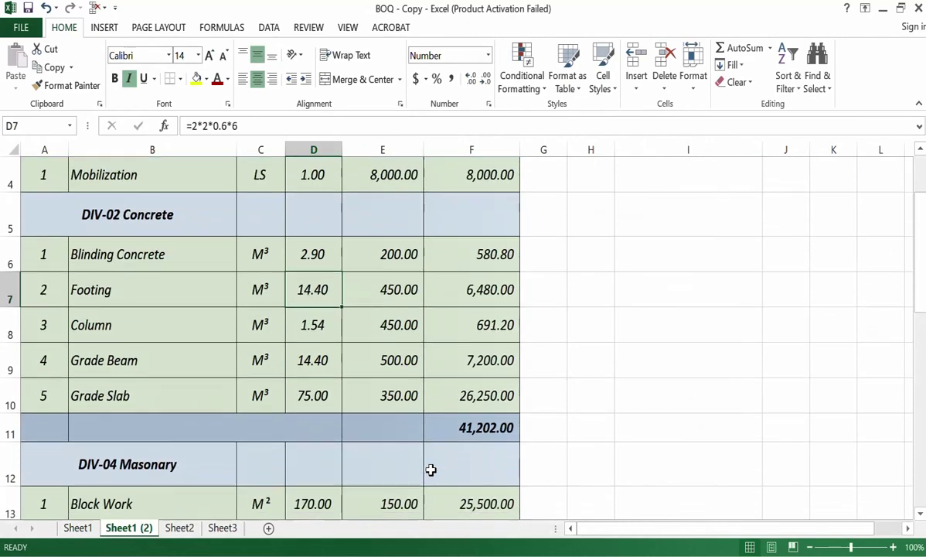
scroll(430, 468, "down", 2)
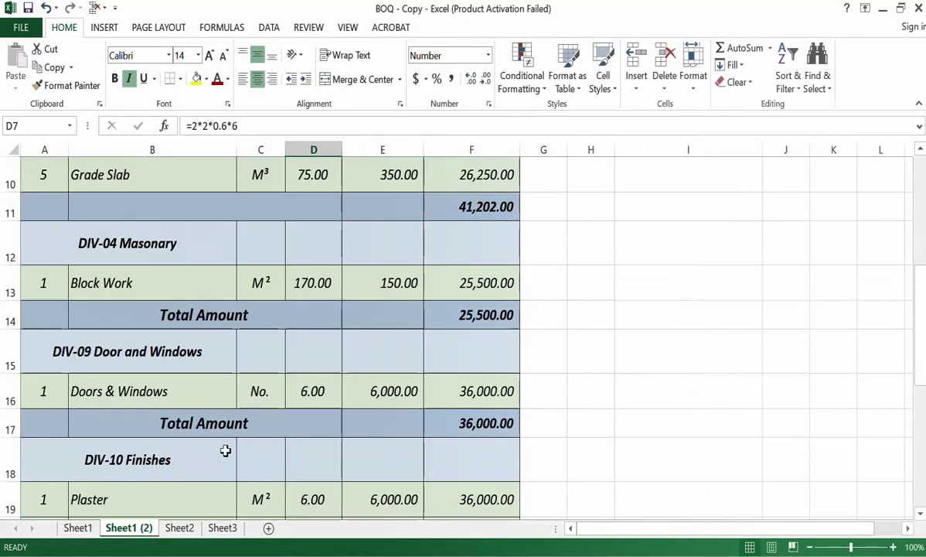
scroll(223, 449, "down", 2)
scroll(218, 457, "down", 2)
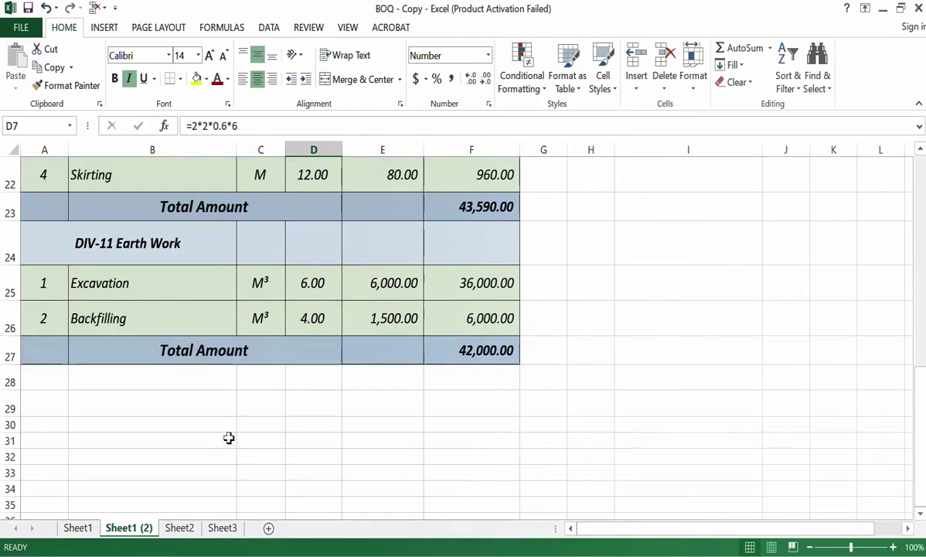
left_click(303, 324)
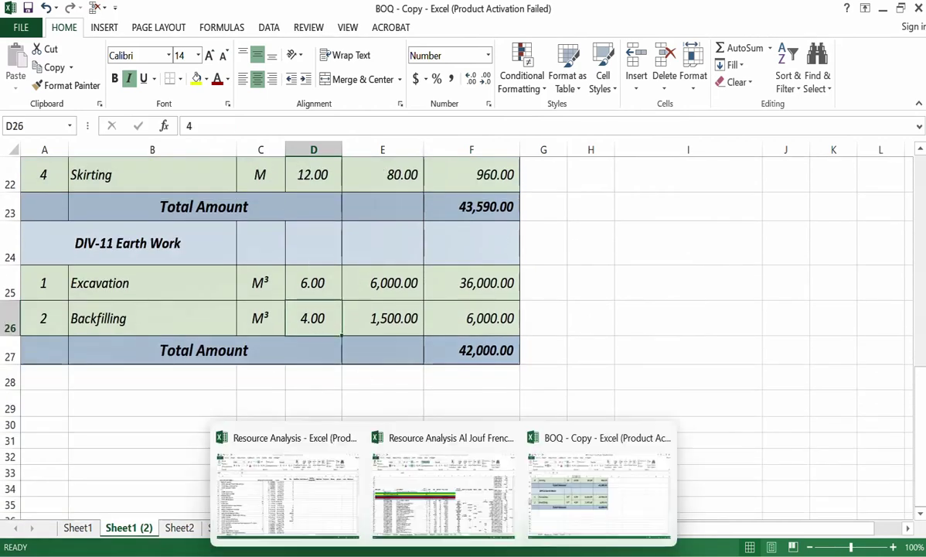
left_click(291, 503)
type("4")
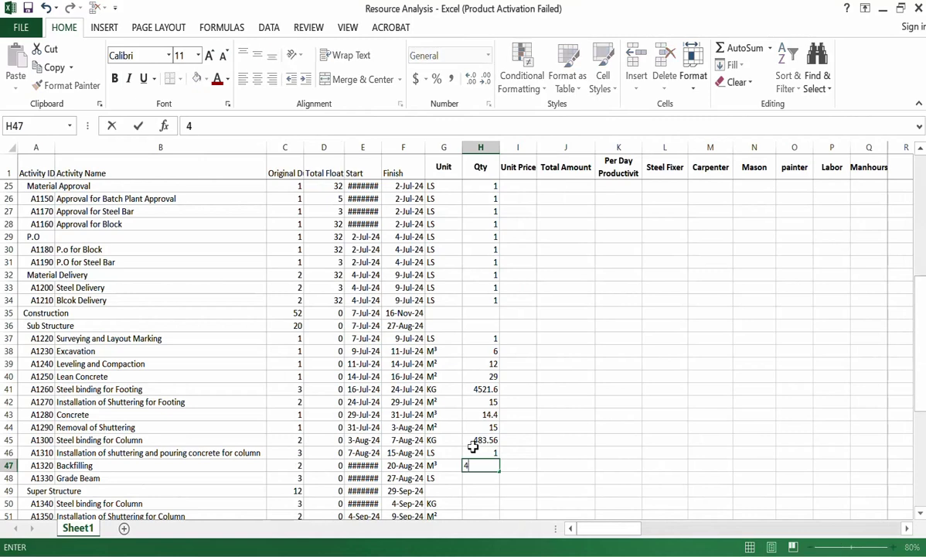
key("Return")
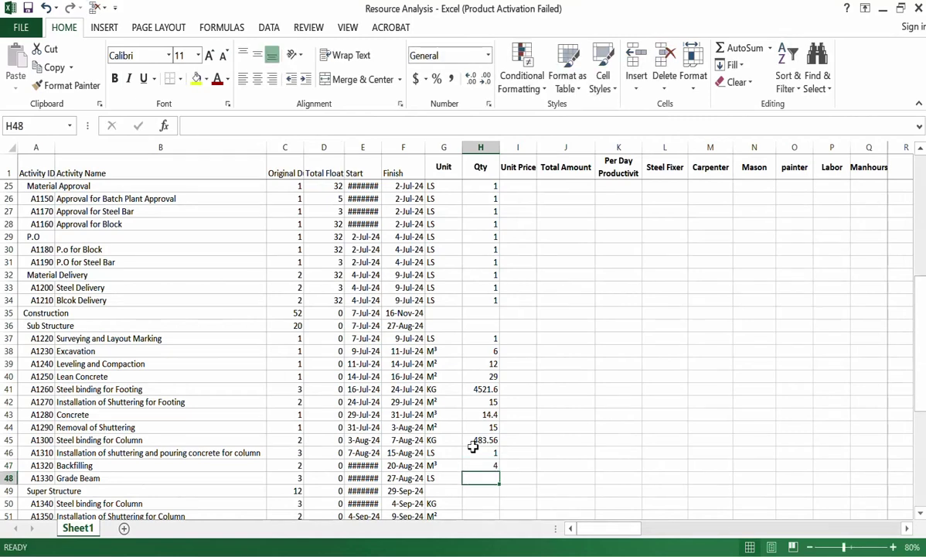
type("1")
key("Return")
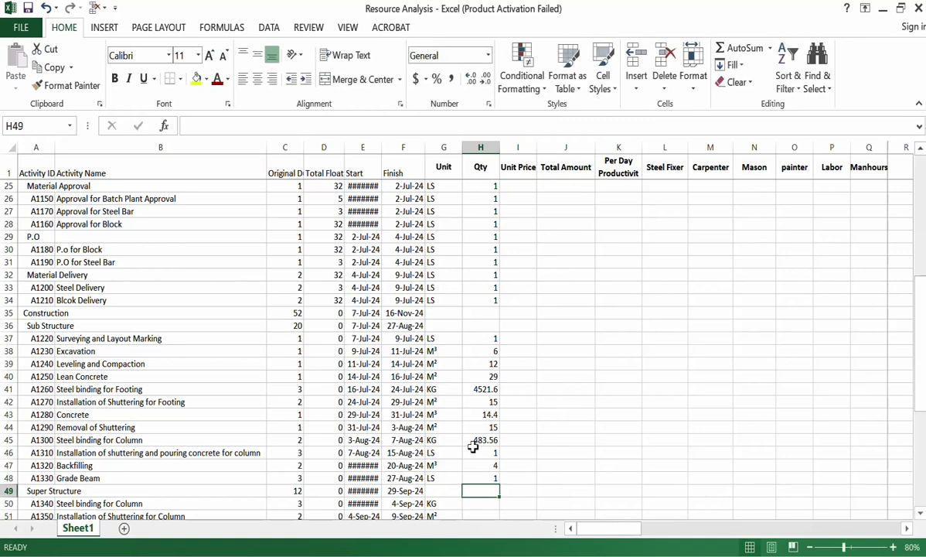
Compare the Sub Structure column activities and quantities in rows 45 and 46 with the Super Structure Steel binding for Column activity
scroll(473, 447, "down", 1)
left_click(227, 464)
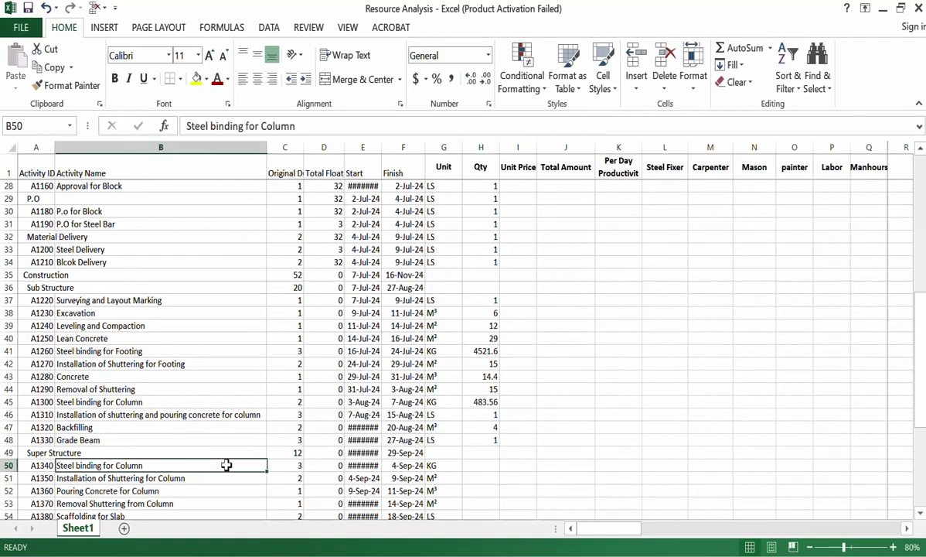
left_click(492, 462)
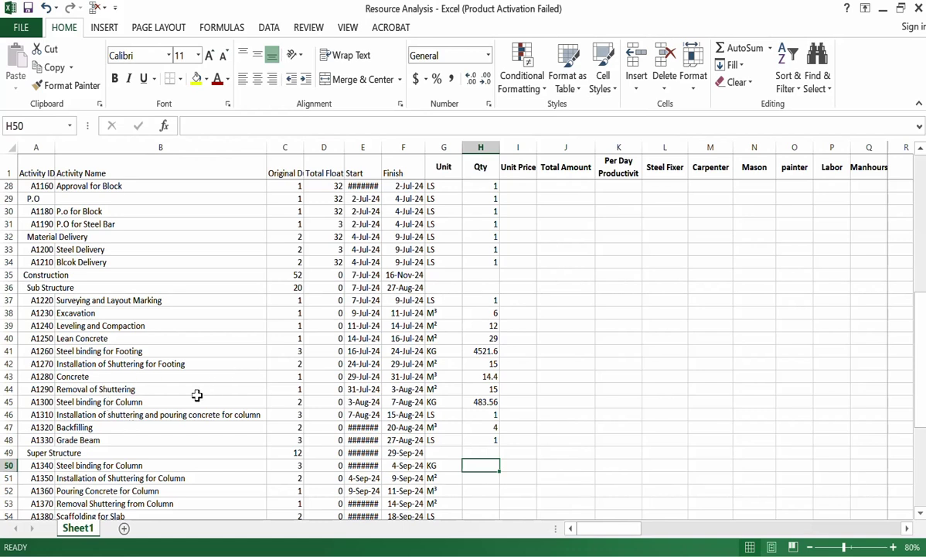
left_click(141, 401)
left_click(149, 413)
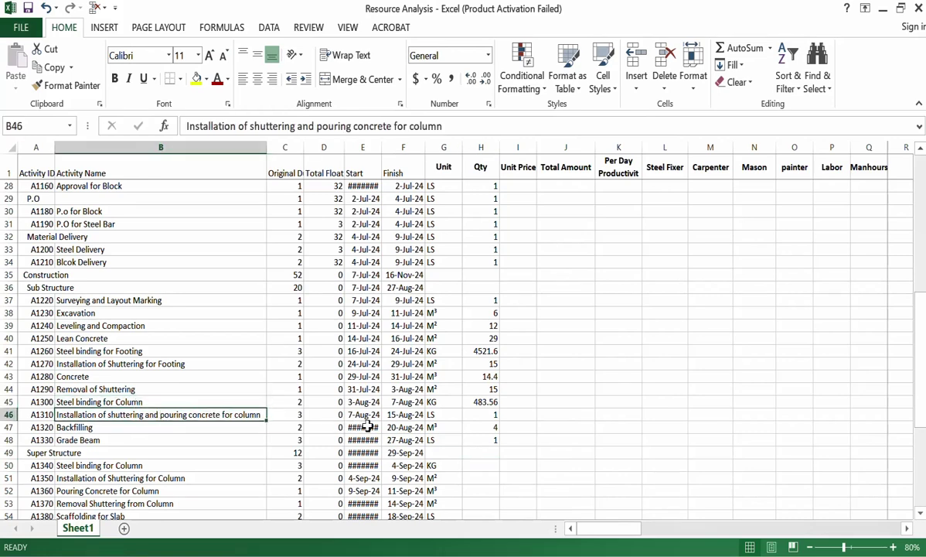
left_click(465, 417)
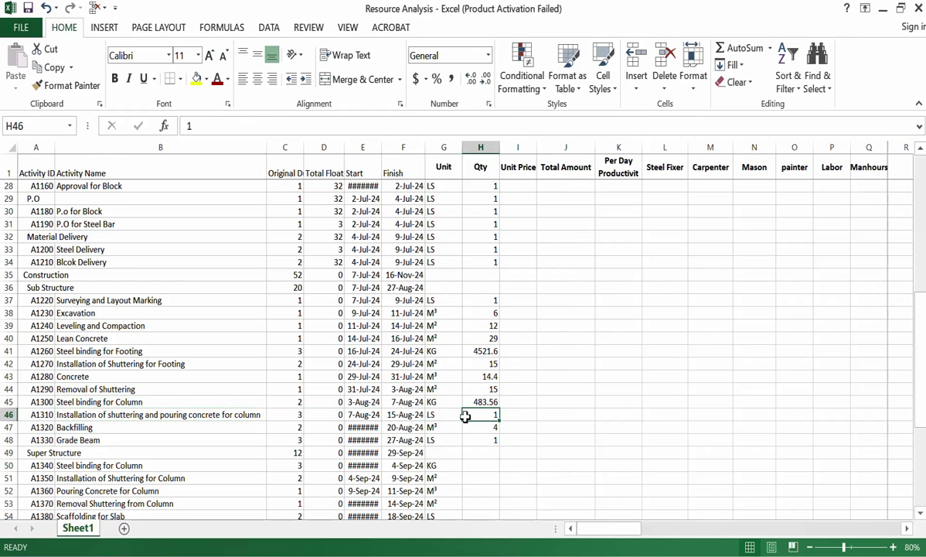
left_click(474, 399)
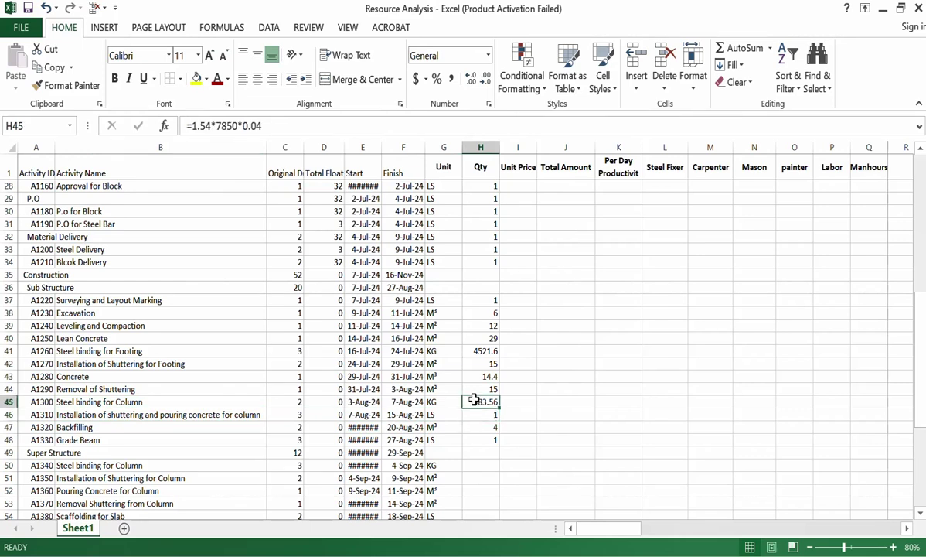
left_click(480, 413)
left_click(480, 398)
left_click(97, 465)
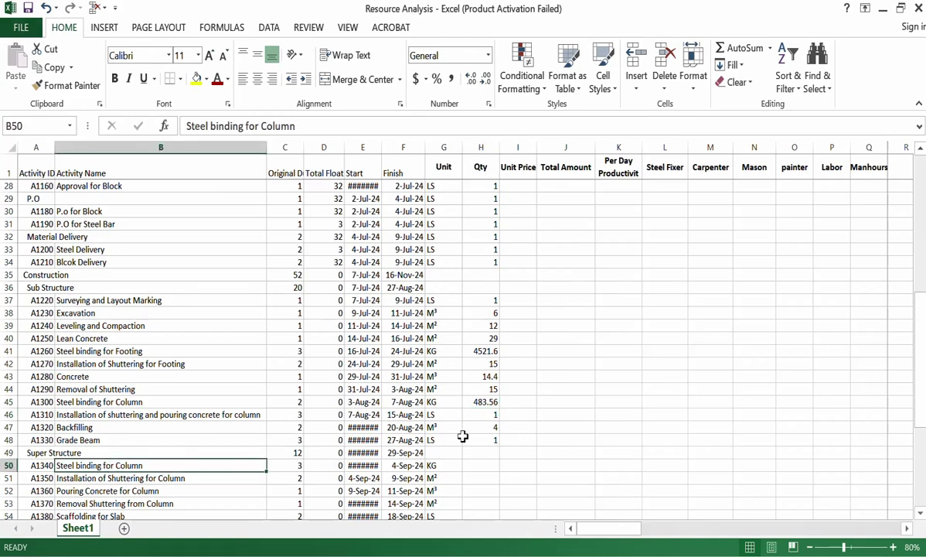
Enter the formula =6*.5*.5*7850*6*.04 in H50 for the Super Structure Steel binding for Column activity
left_click(480, 465)
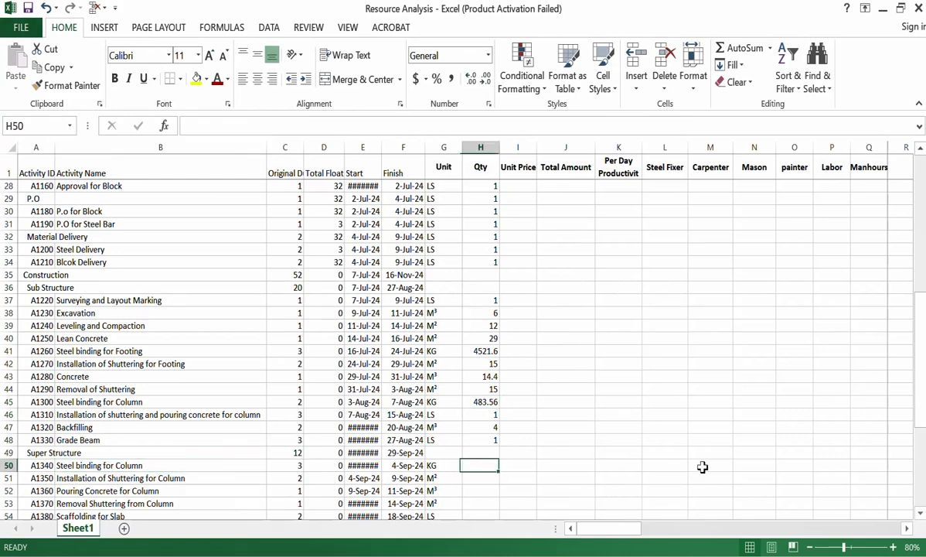
type("=")
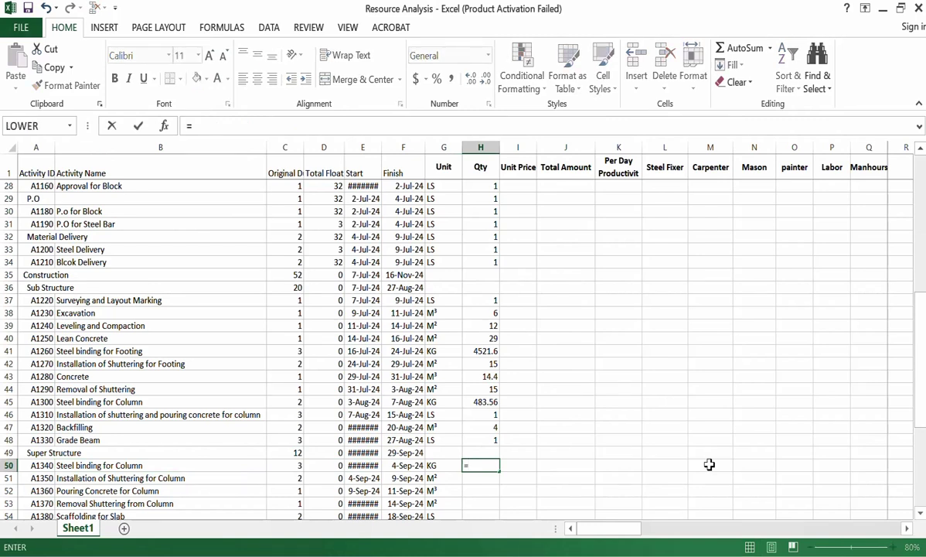
type("6*.5*.5")
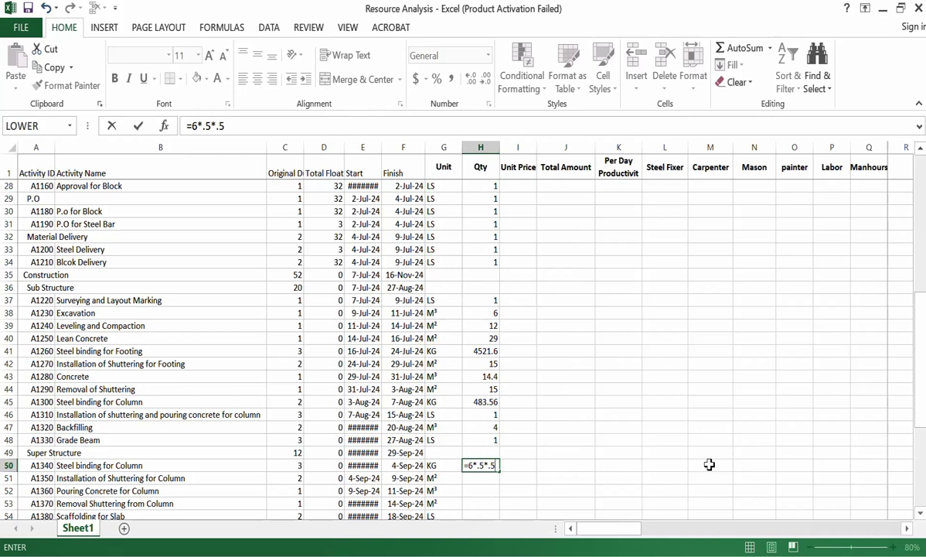
type("*7850*6")
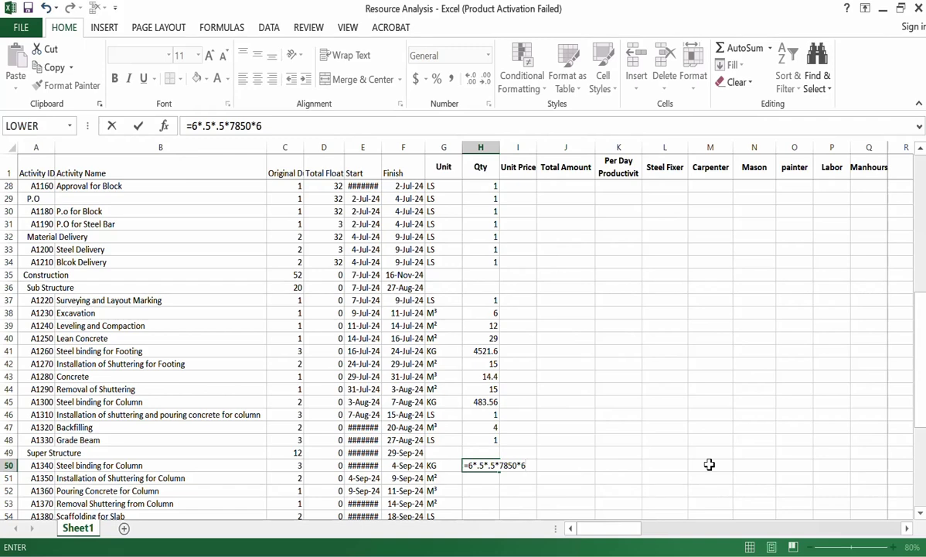
type("*.04")
key("Return")
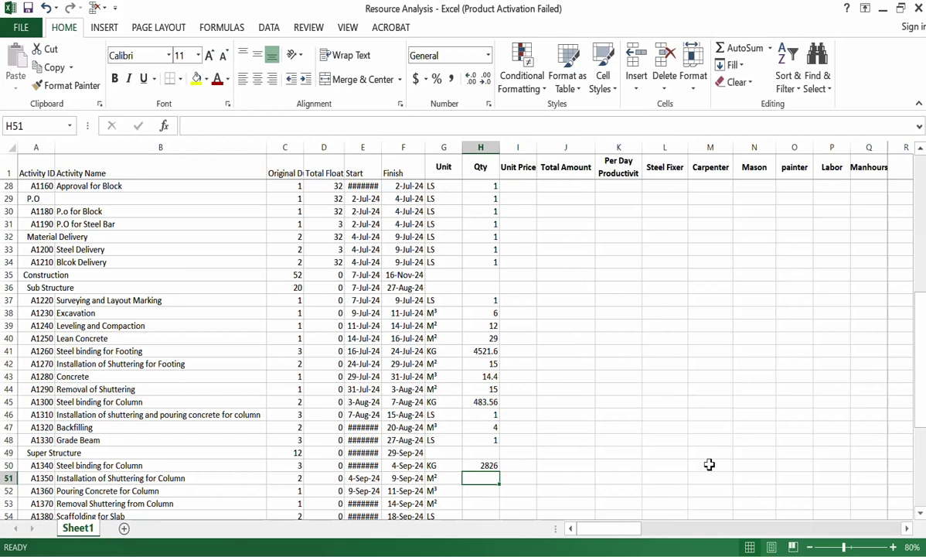
Enter 25 in H51 for Installation of Shuttering for Column and the formula =6*.5*.5*6 in H52 for Pouring Concrete for Column
type("25")
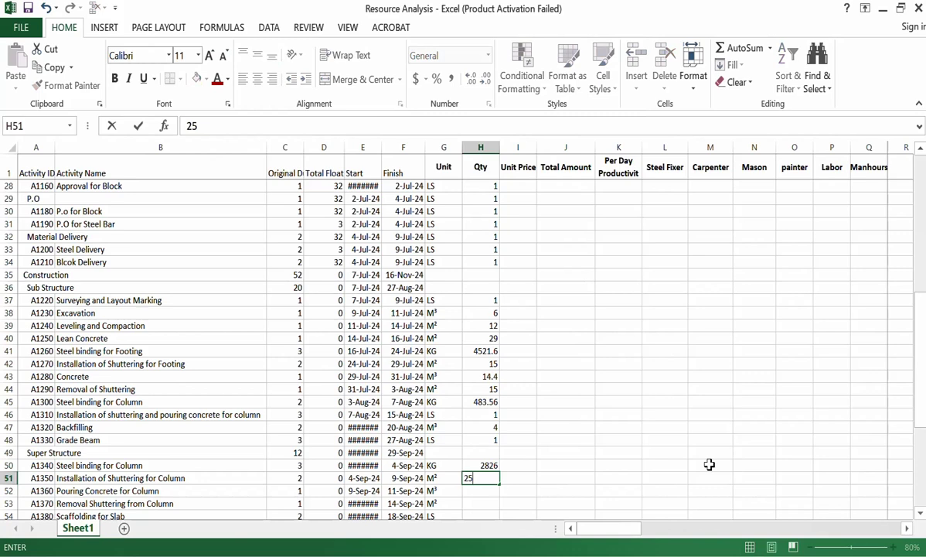
key("Return")
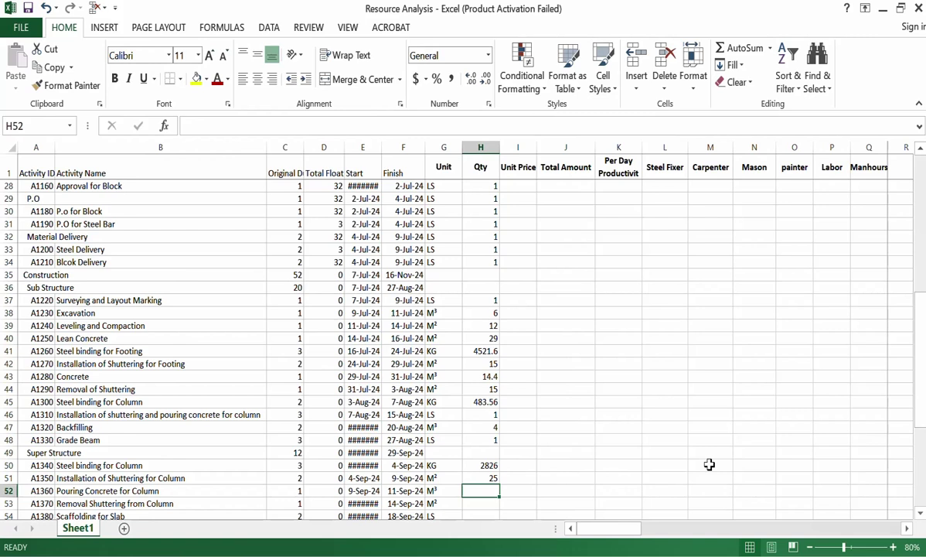
key("Up")
key("Up")
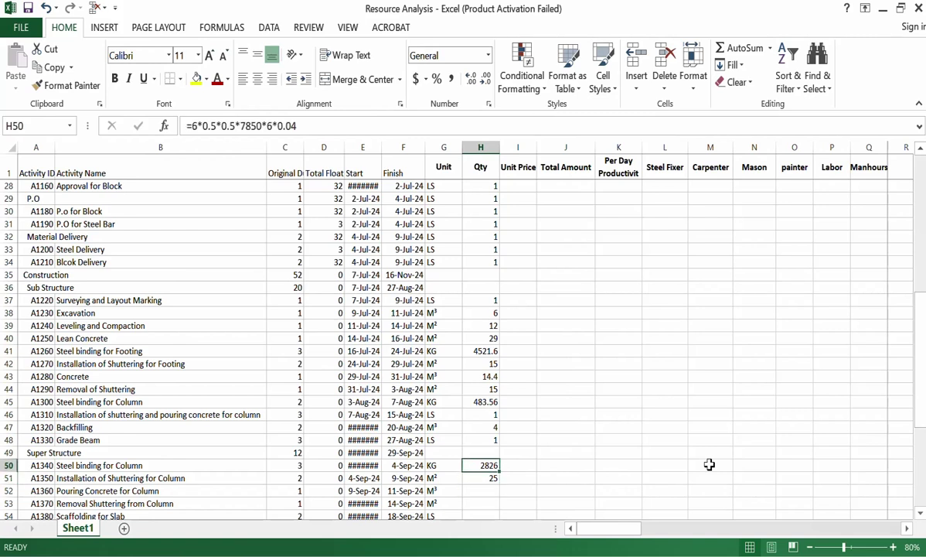
key("Down")
key("Down")
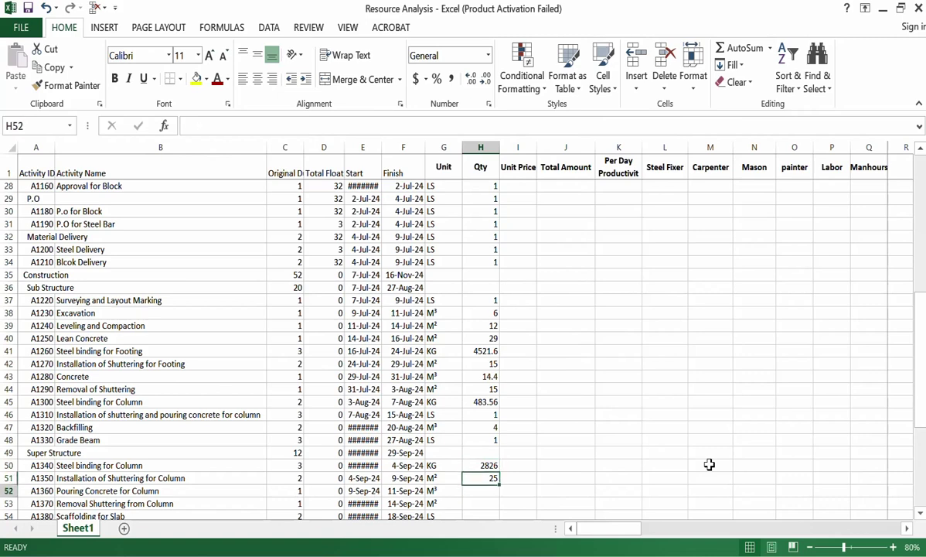
type("=6")
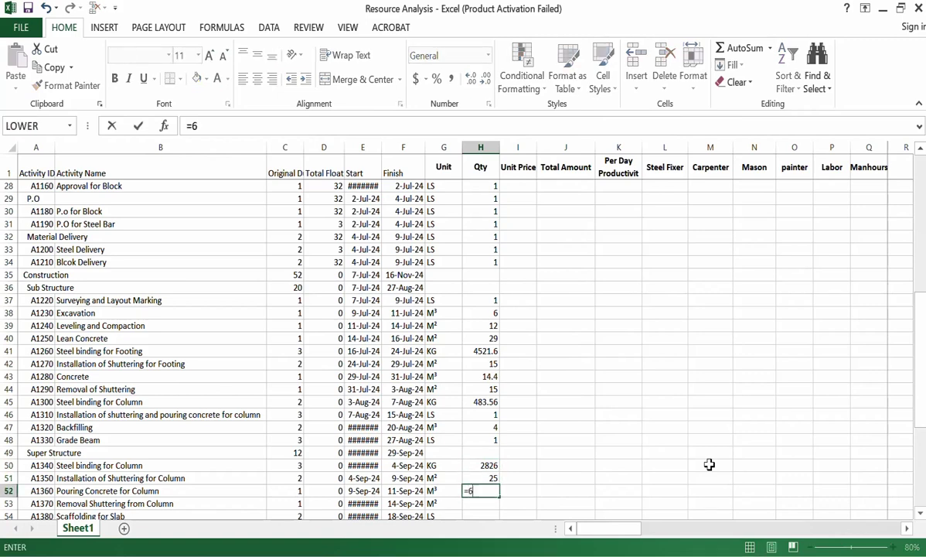
type("*.5*.5*6")
key("Return")
left_click(480, 490)
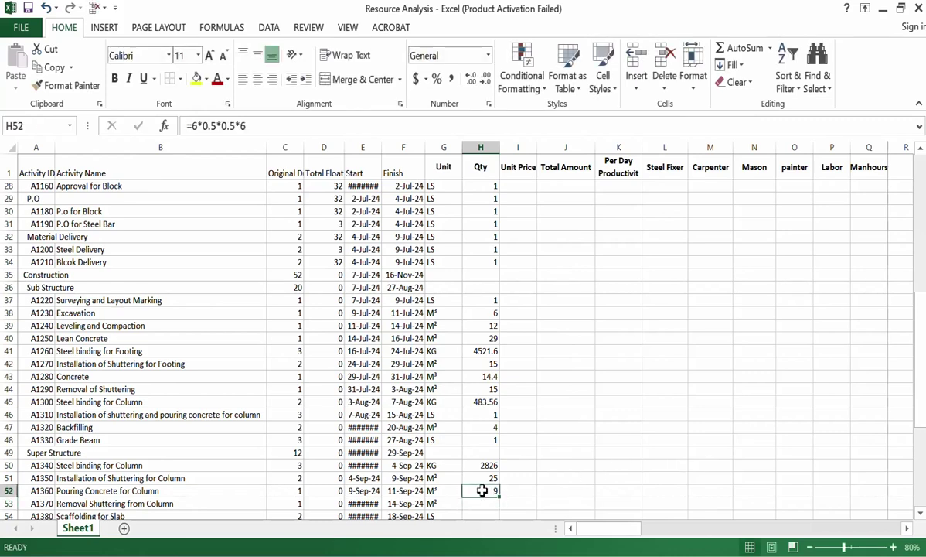
Enter 25 in H53 for Removal Shuttering from Column and 1 in H54 for Scaffolding for Slab
scroll(516, 442, "down", 1)
left_click(495, 463)
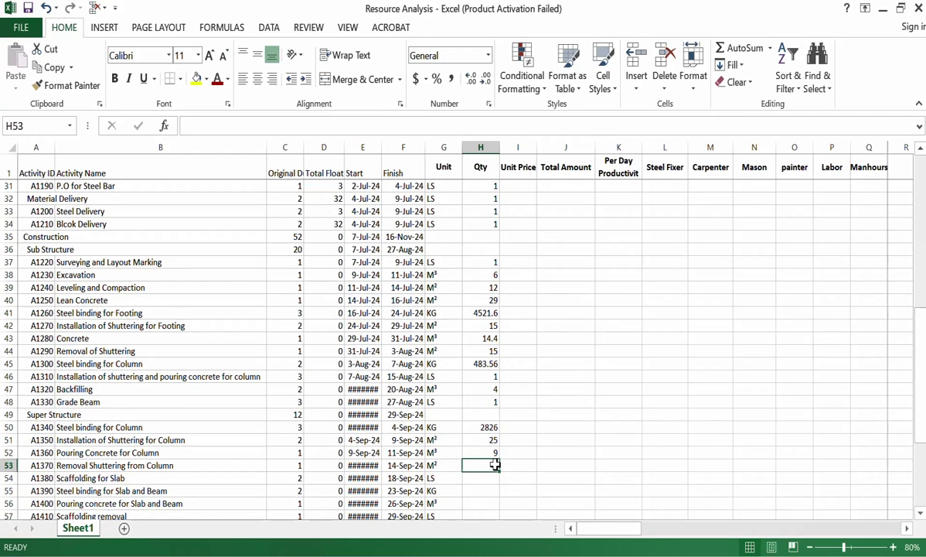
type("2")
key("Return")
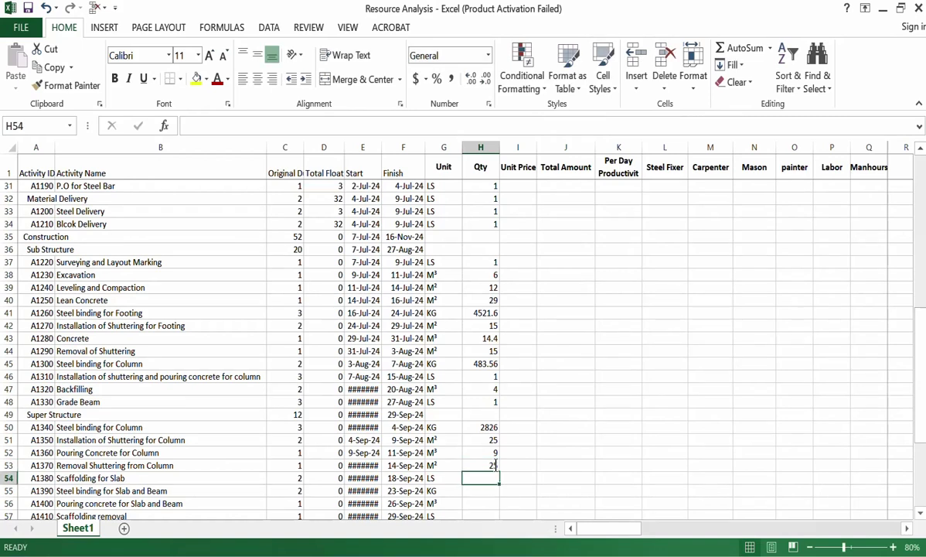
type("1")
key("Return")
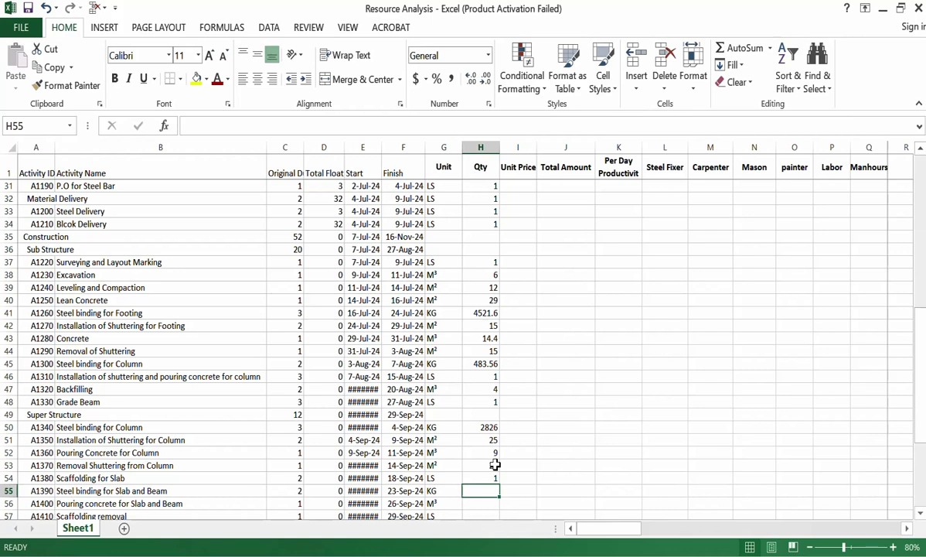
Check the Grade Beam and Grade Slab quantities in the BOQ - Copy workbook, then return to the Resource Analysis workbook
type("=")
key("Escape")
mouse_move(444, 556)
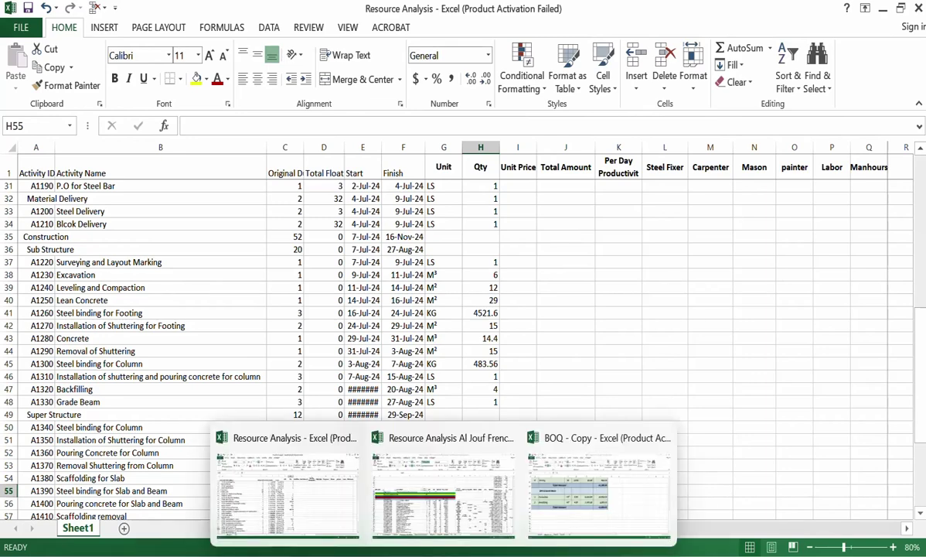
left_click(600, 483)
scroll(375, 438, "up", 3)
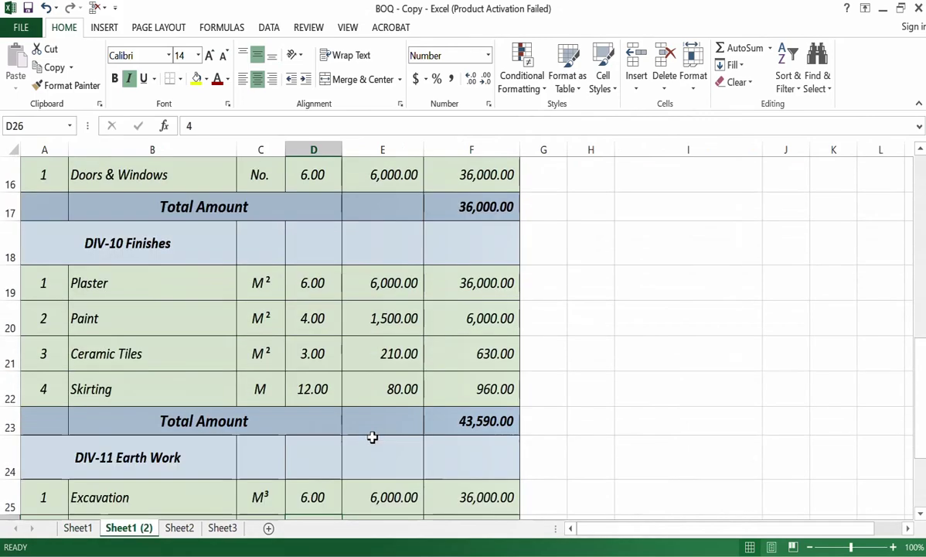
scroll(372, 438, "up", 4)
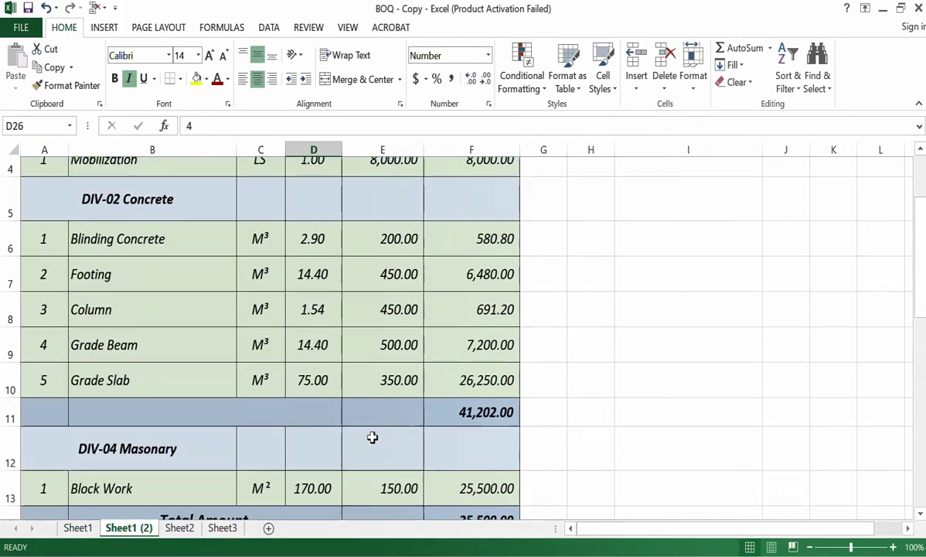
left_click(205, 389)
left_click(217, 361)
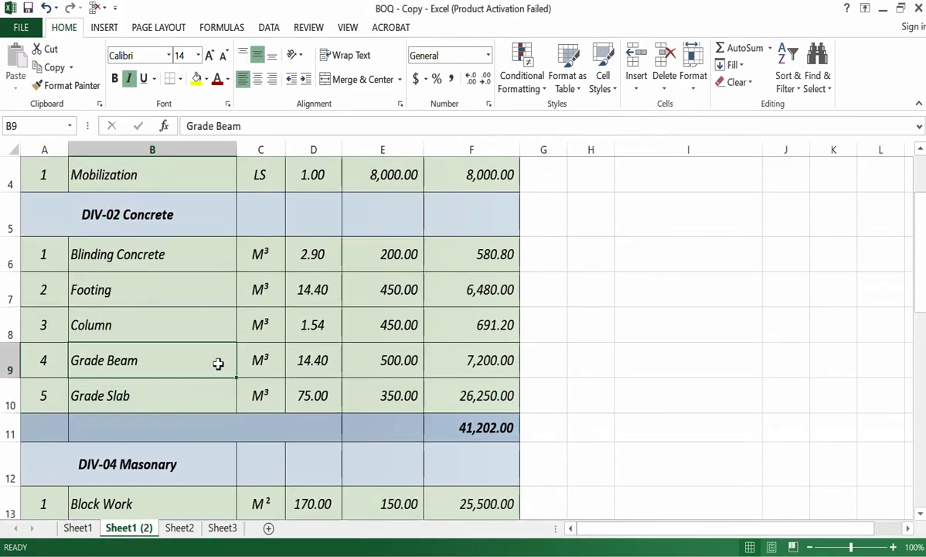
left_click(230, 392)
left_click(316, 394)
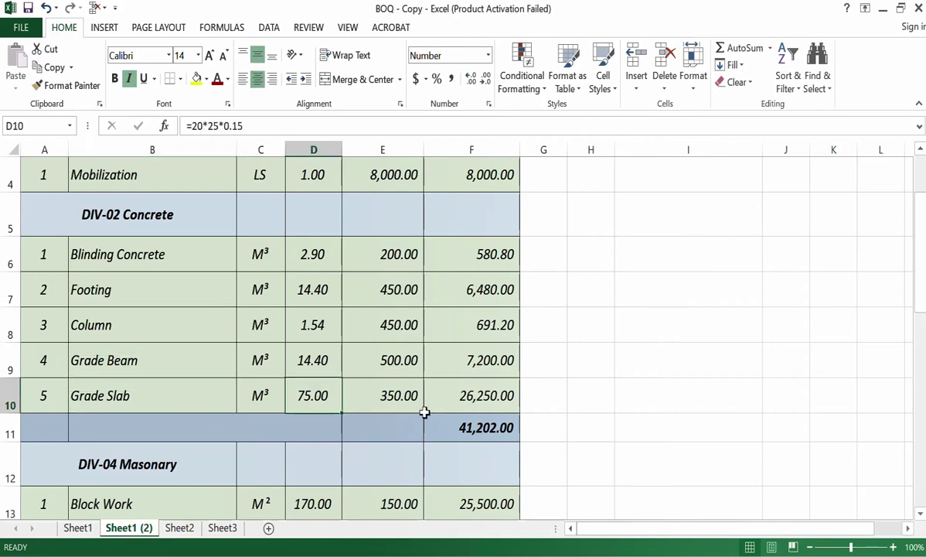
scroll(424, 412, "down", 4)
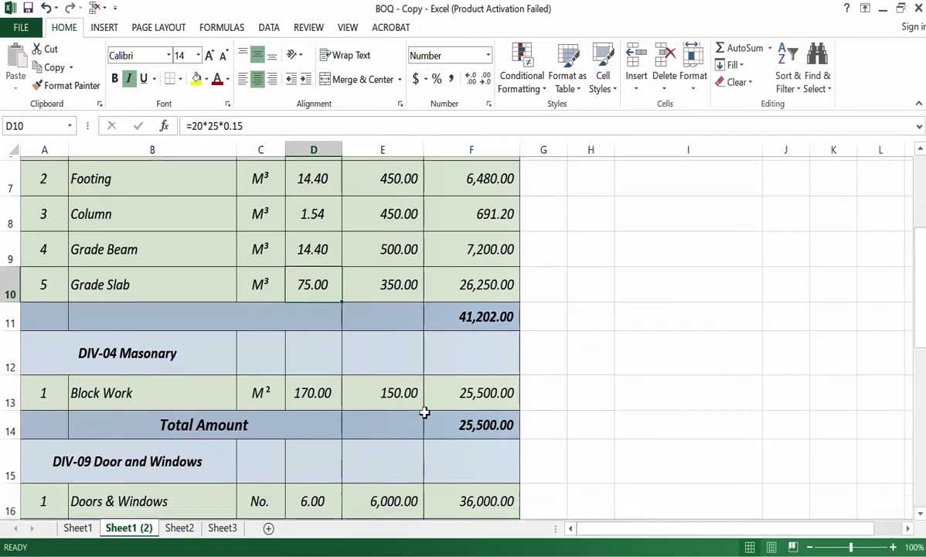
scroll(425, 412, "up", 5)
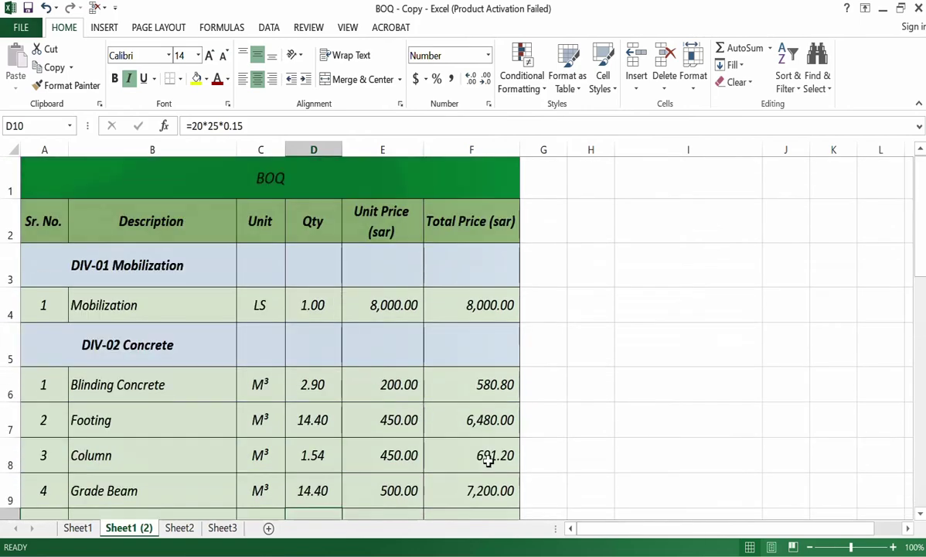
left_click(310, 519)
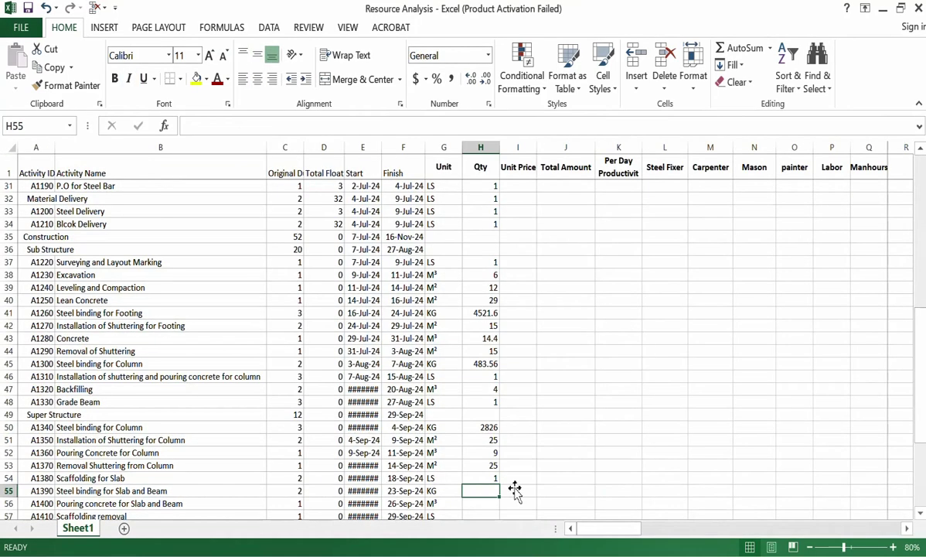
Enter the formula =4*5*.2*7850*.05 in H55 for the Steel binding for Slab and Beam activity
type("=")
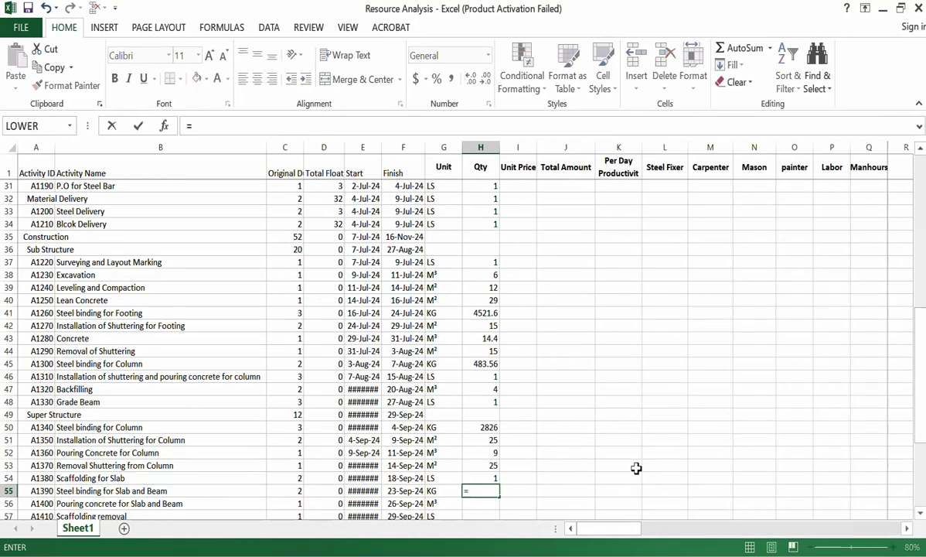
key("Escape")
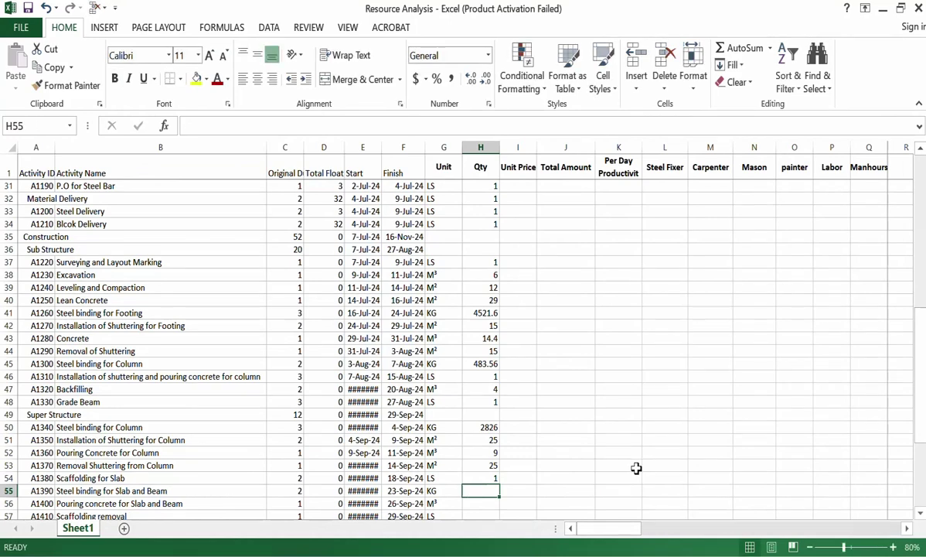
type("=4")
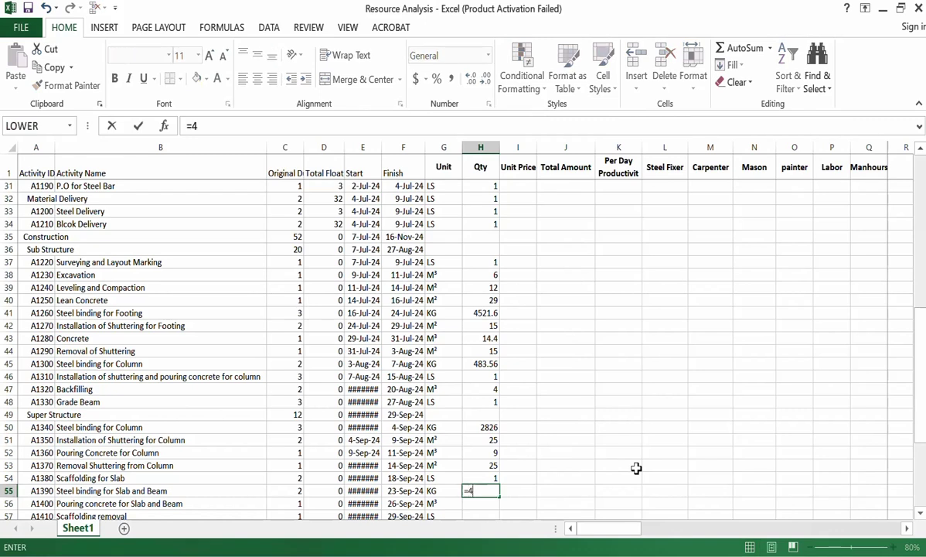
type("*5*.2*78")
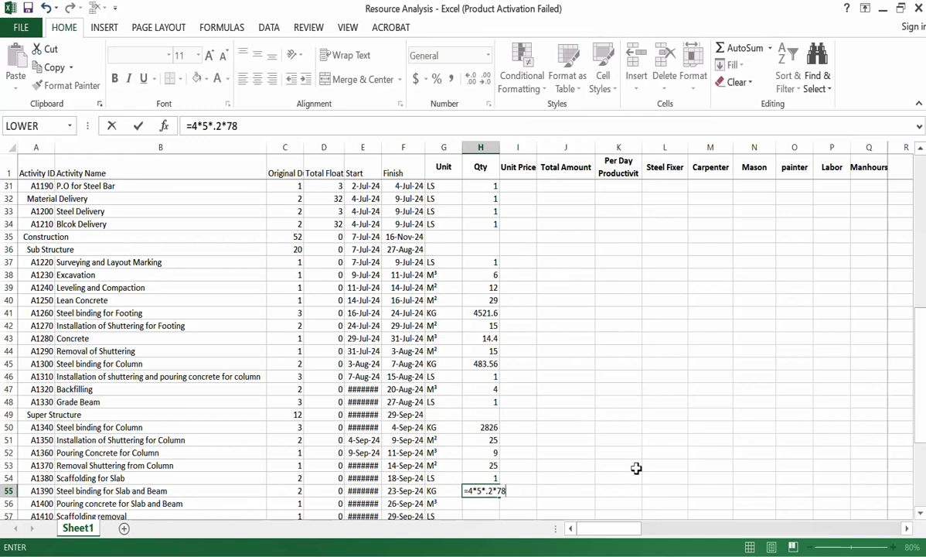
type("50*.05")
key("Return")
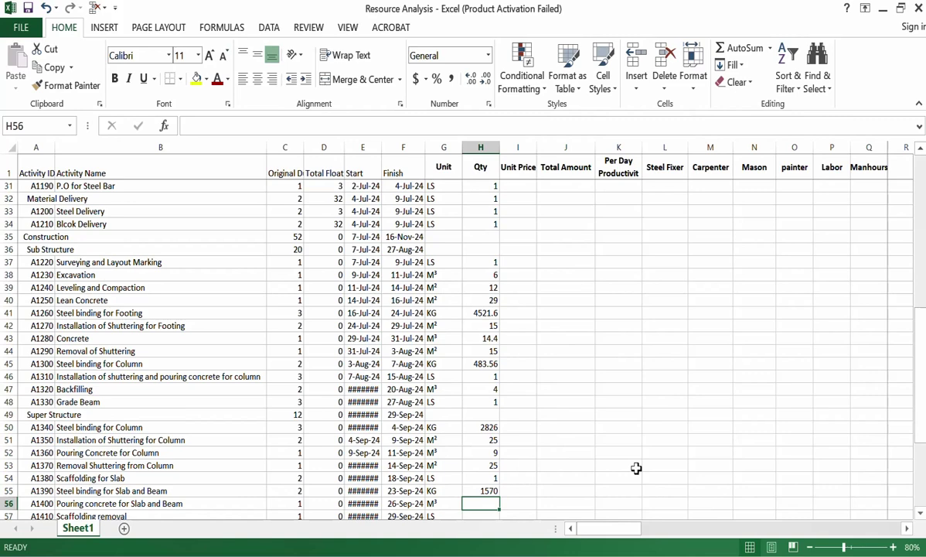
Enter the formula =4*5*.2 in H56 for Pouring concrete for Slab and Beam and 1 in H57 for Scaffolding removal
left_click(208, 503)
left_click(479, 502)
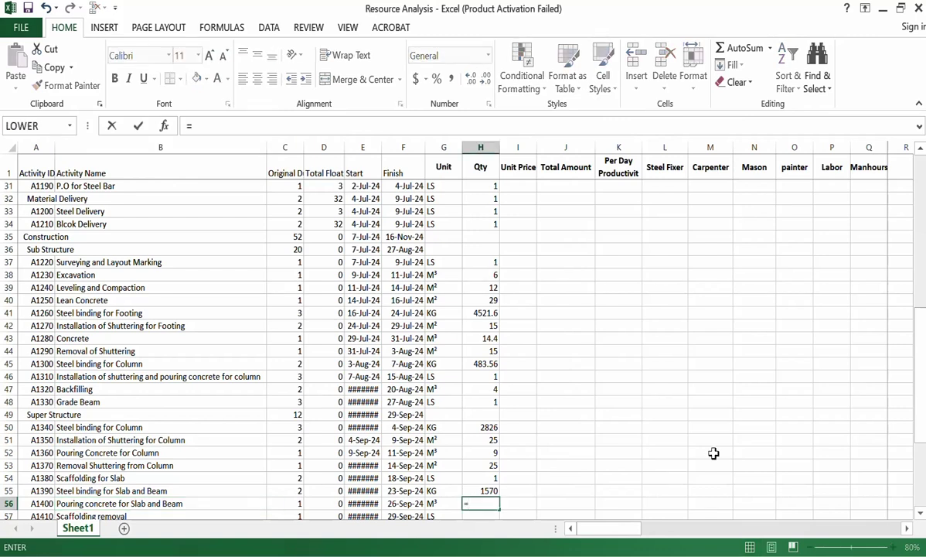
type("4")
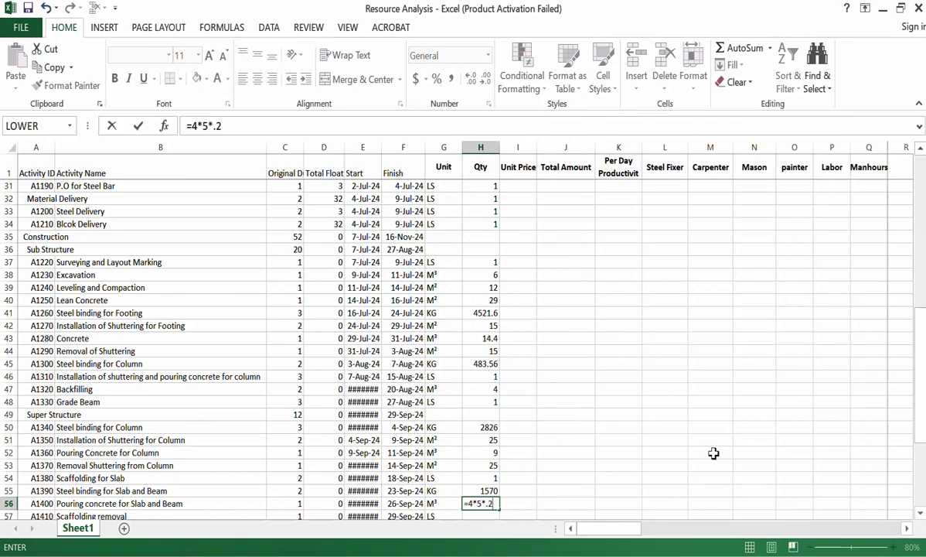
type("*5*.2")
key("Return")
scroll(641, 426, "up", 1)
scroll(642, 425, "down", 2)
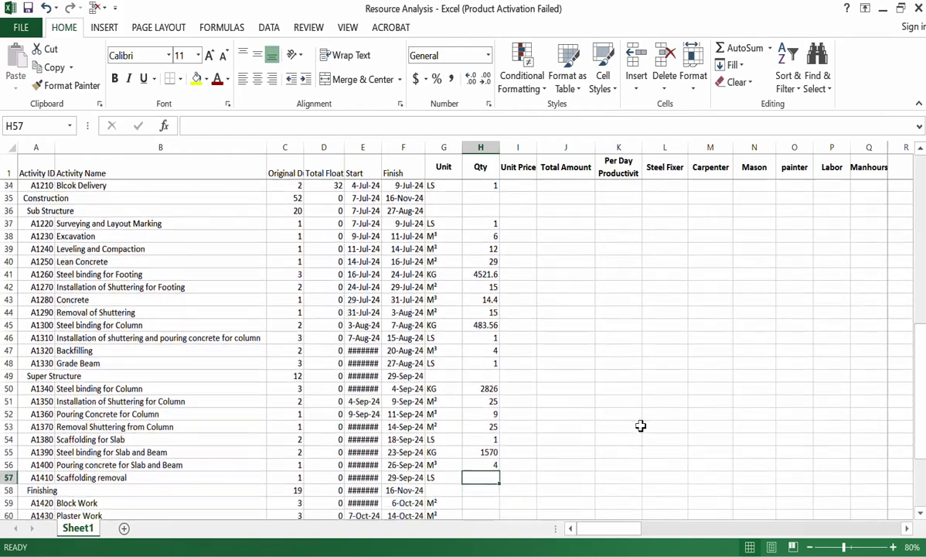
scroll(641, 426, "down", 1)
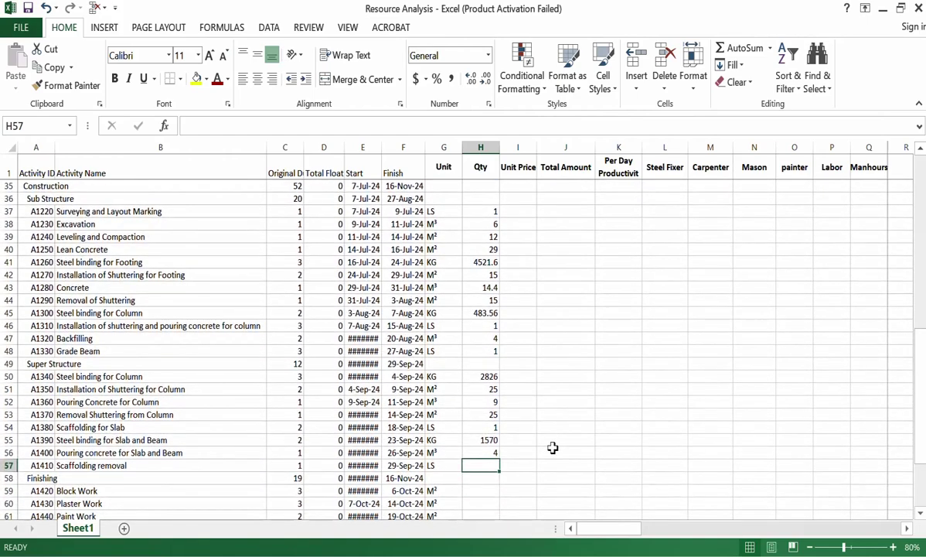
type("1")
key("Return")
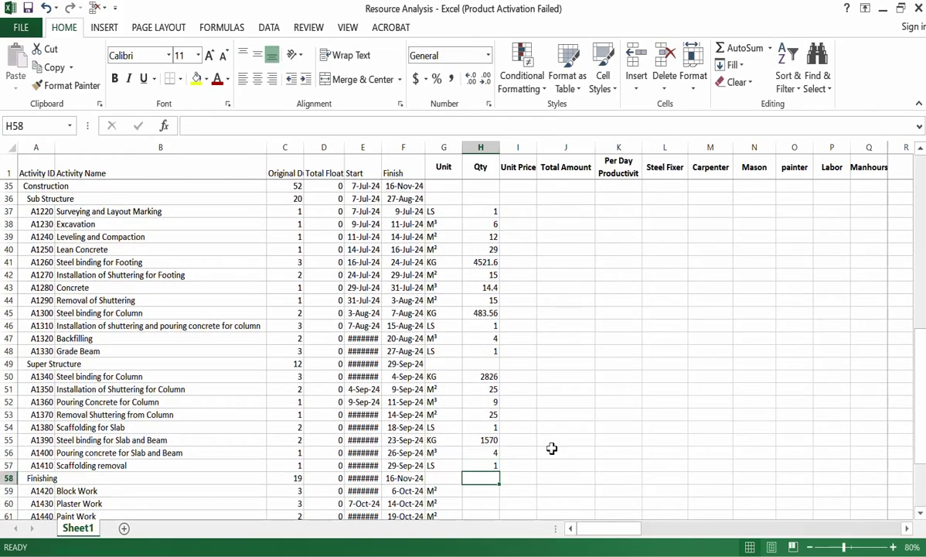
Look up the Block Work quantity in the BOQ - Copy workbook and enter 170 in H59 of the Resource Analysis sheet
left_click(236, 499)
left_click(494, 490)
scroll(497, 491, "down", 2)
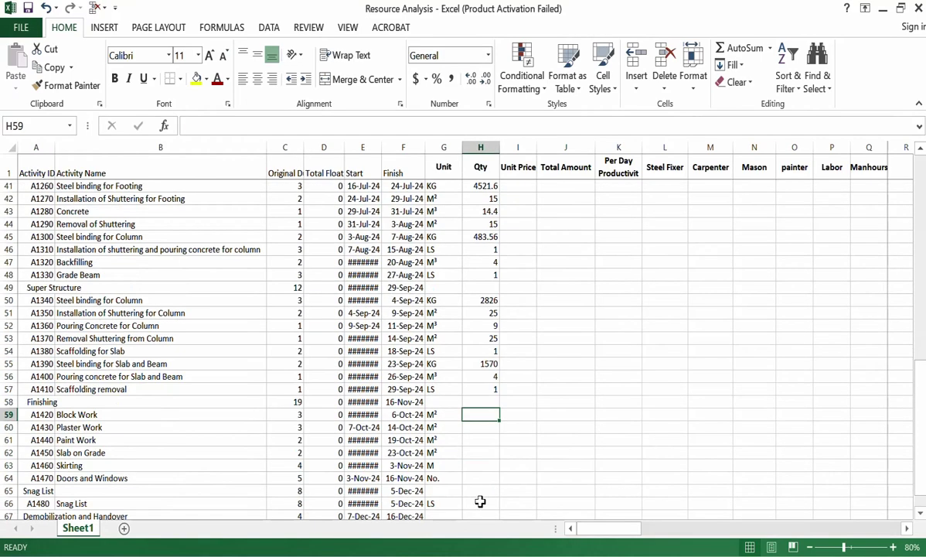
left_click(531, 474)
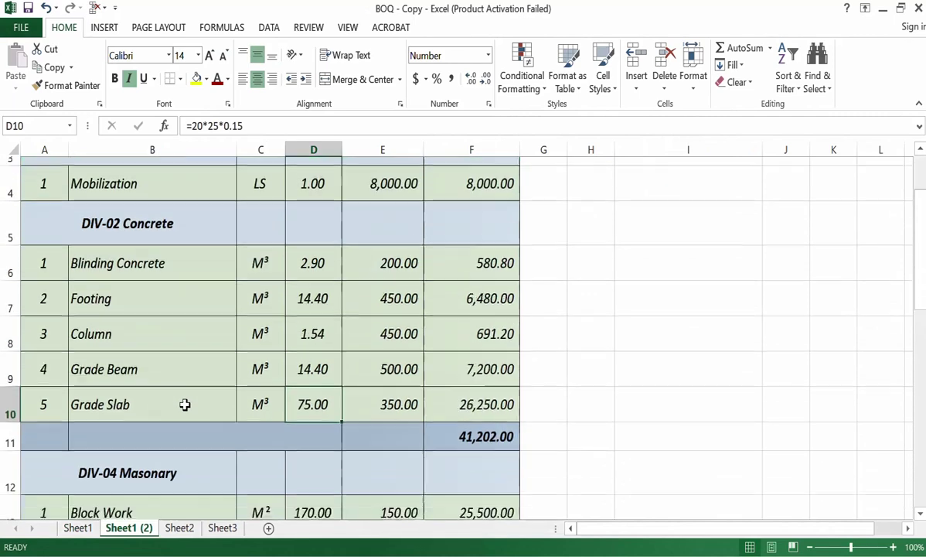
scroll(185, 404, "down", 2)
left_click(293, 286)
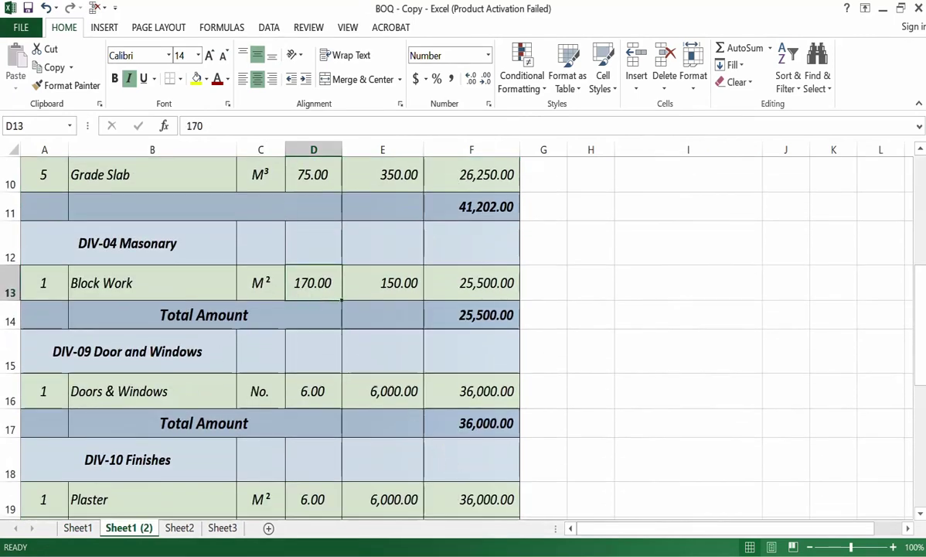
left_click(320, 448)
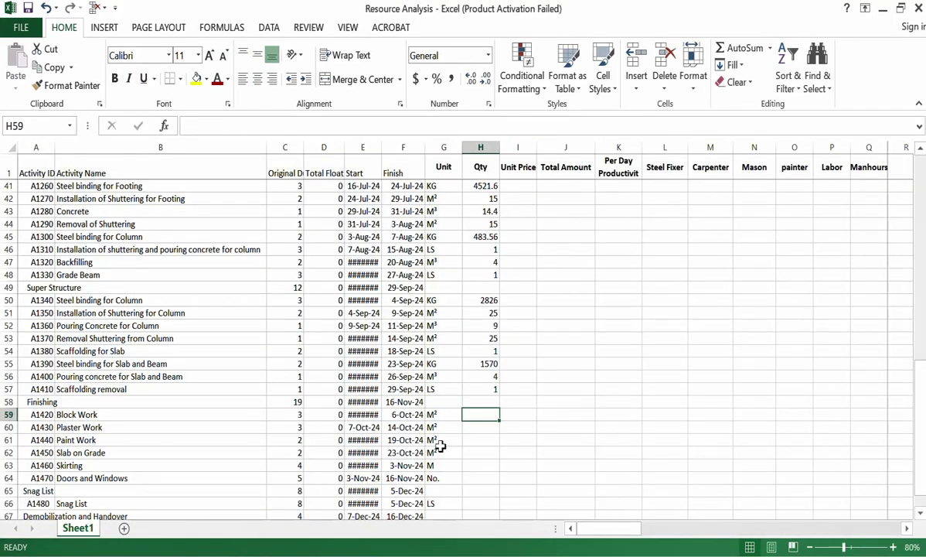
type("170")
key("Return")
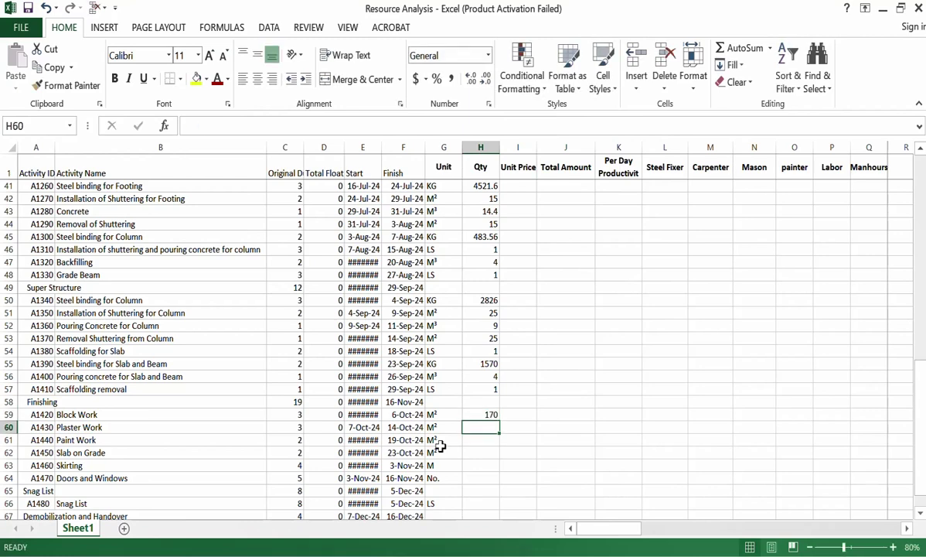
Look up the Plaster quantity in the BOQ - Copy workbook, then enter 6, 6 and =4*5 in H60:H62 of the Resource Analysis sheet
mouse_move(490, 533)
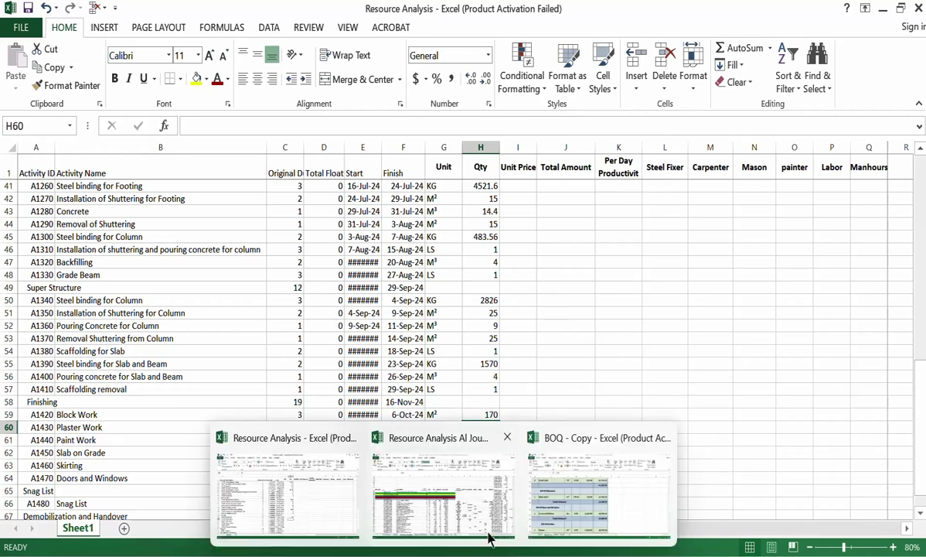
left_click(585, 496)
scroll(230, 428, "down", 1)
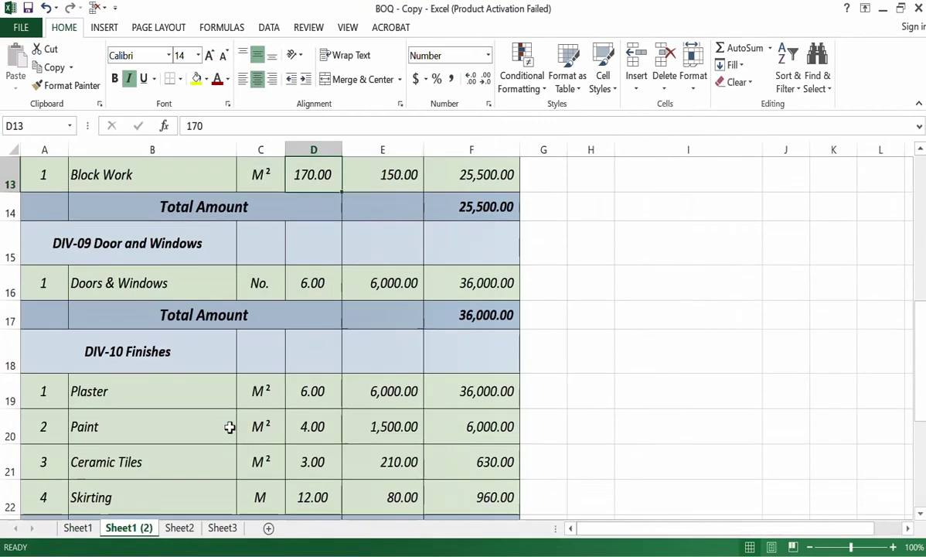
left_click(300, 392)
mouse_move(444, 547)
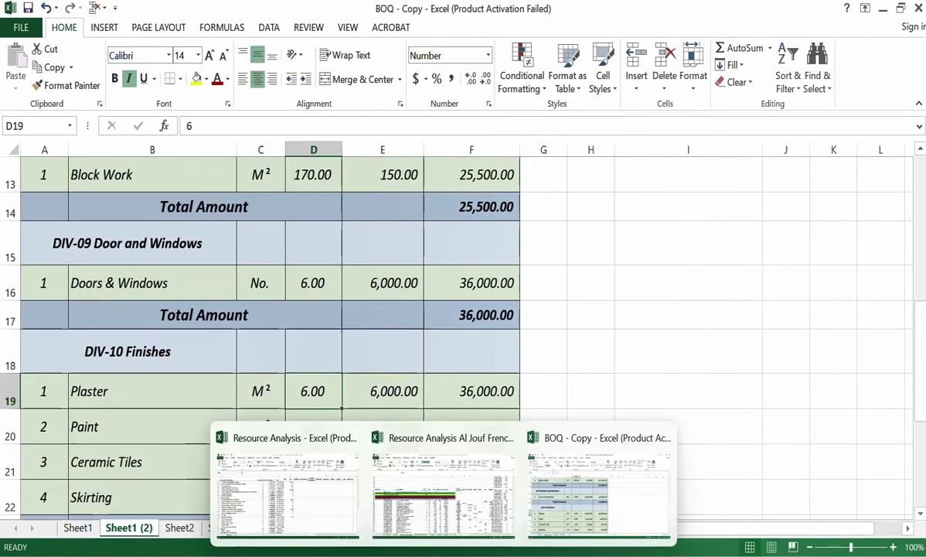
left_click(286, 487)
type("6")
key("Return")
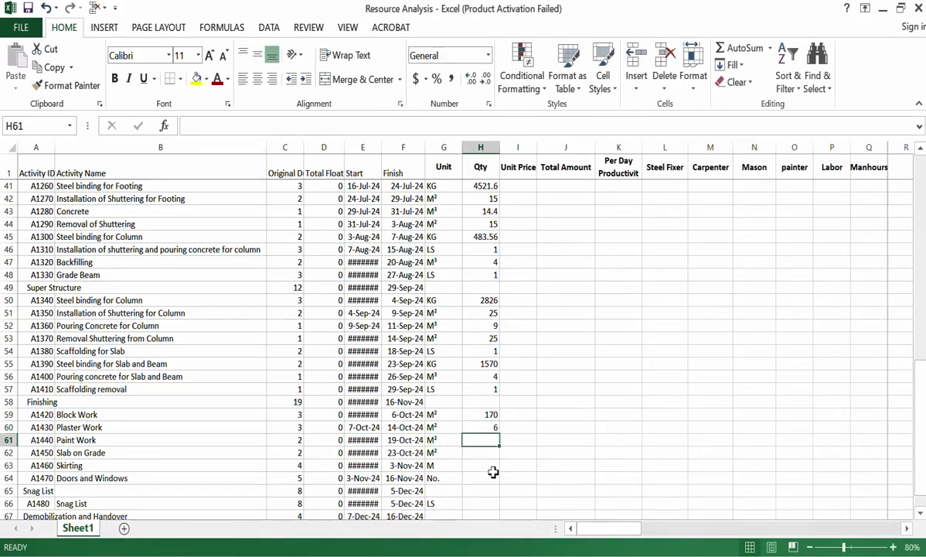
type("6")
key("Return")
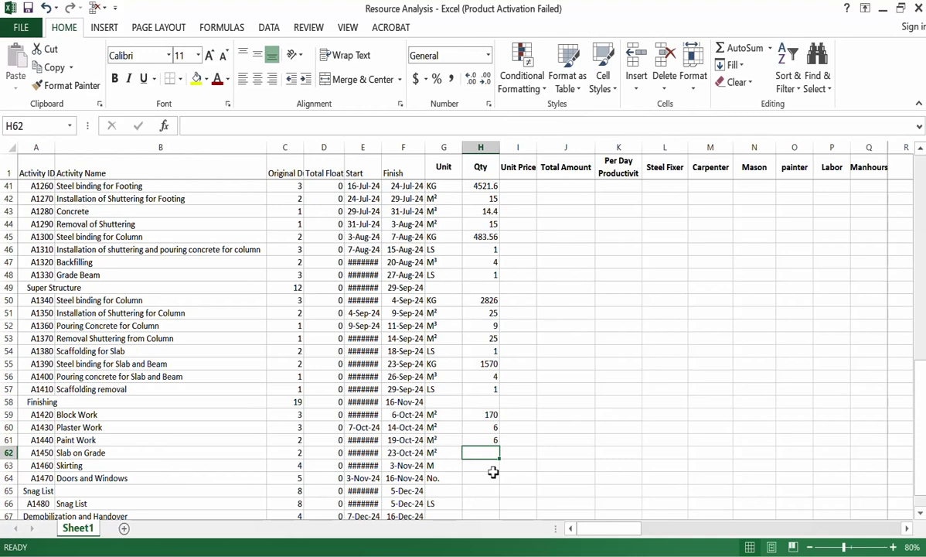
type("=4*5")
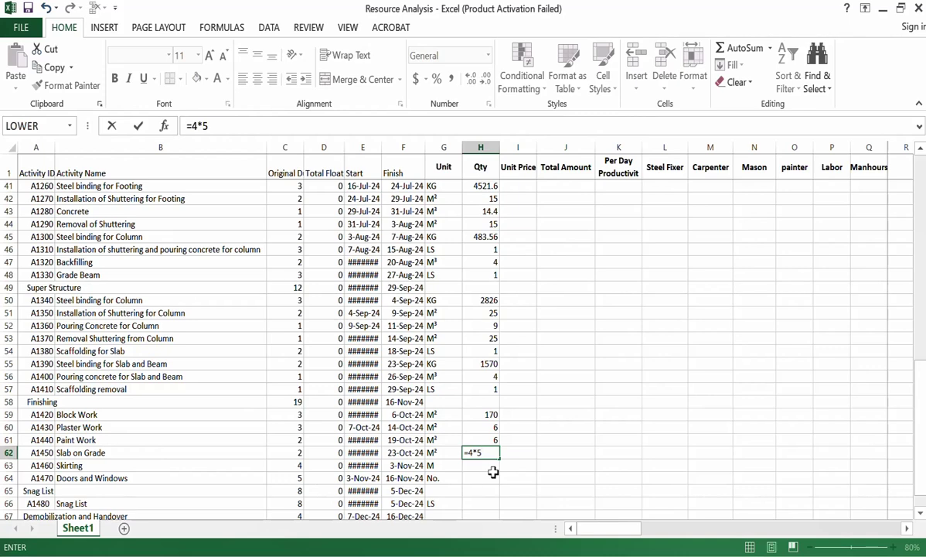
key("Return")
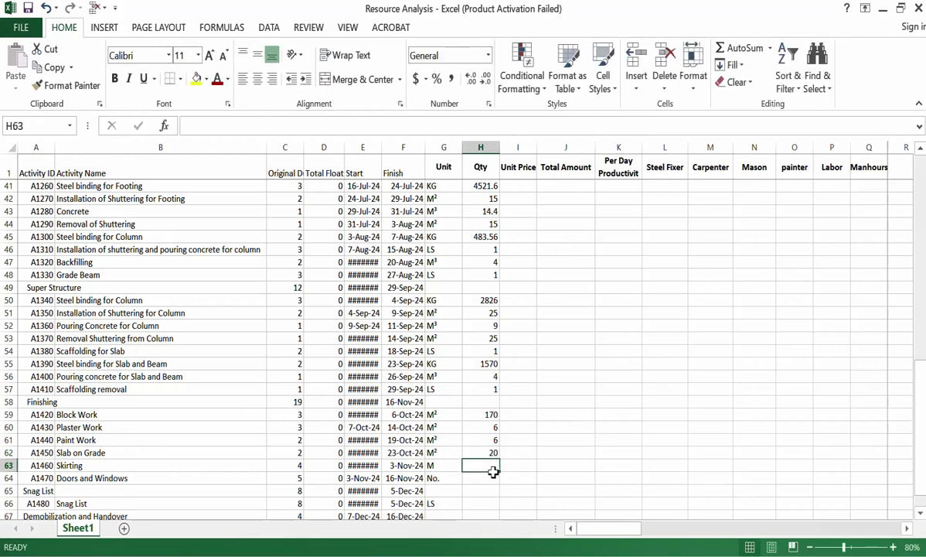
Look up the Grade Slab quantity in the BOQ - Copy workbook and set the Slab on Grade quantity in H62 to 75
mouse_move(472, 524)
left_click(593, 502)
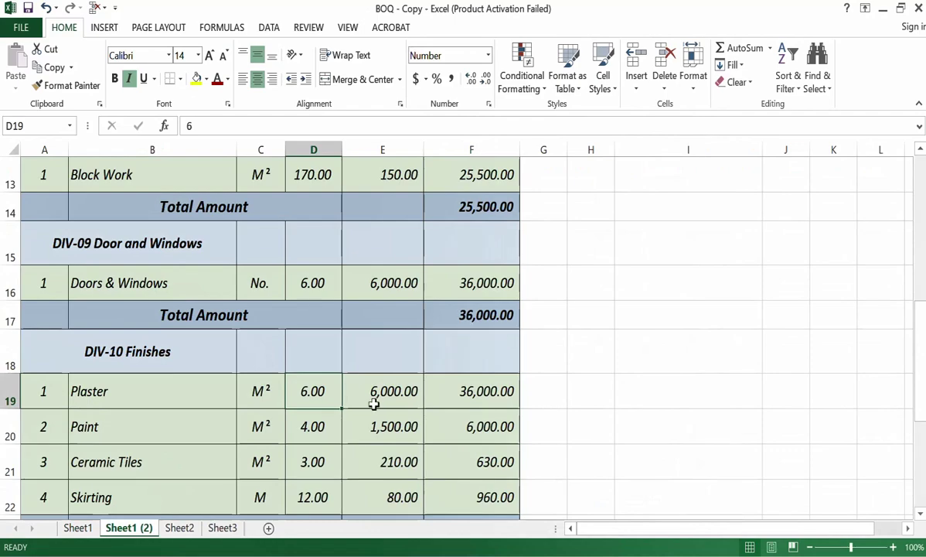
scroll(364, 402, "down", 1)
scroll(360, 401, "up", 1)
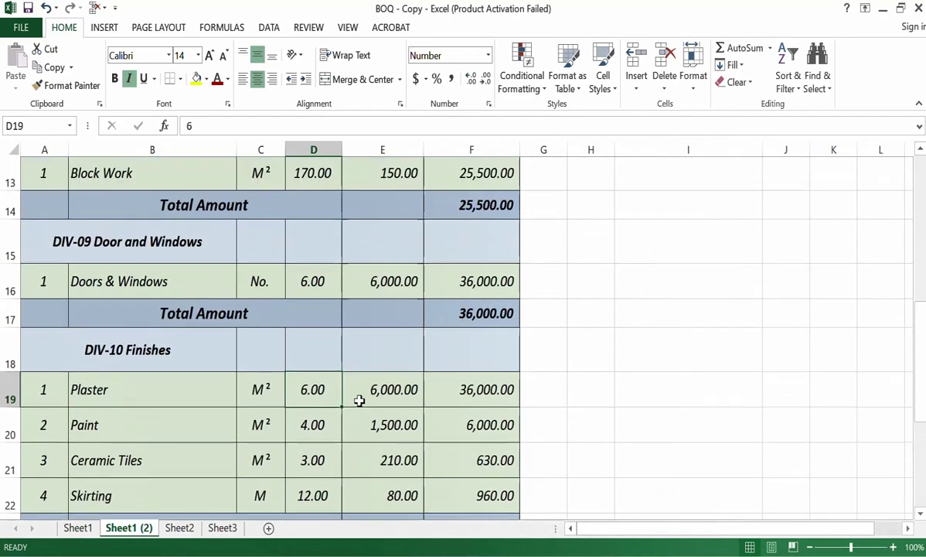
scroll(359, 401, "up", 2)
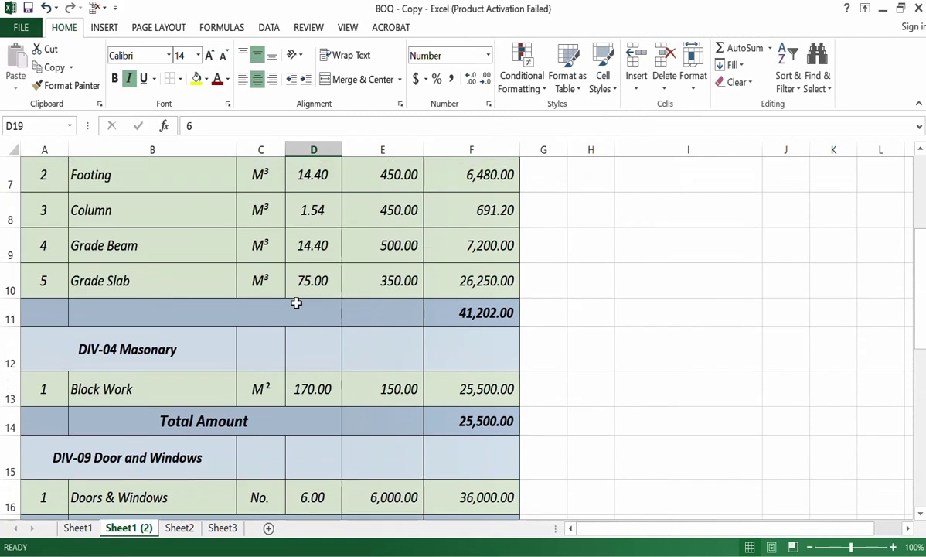
left_click(161, 273)
left_click(310, 280)
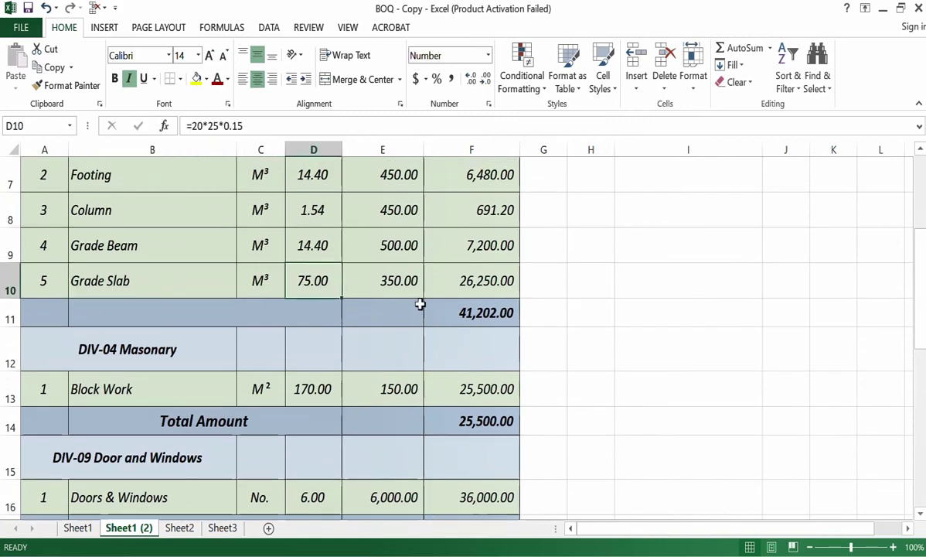
mouse_move(329, 551)
left_click(329, 501)
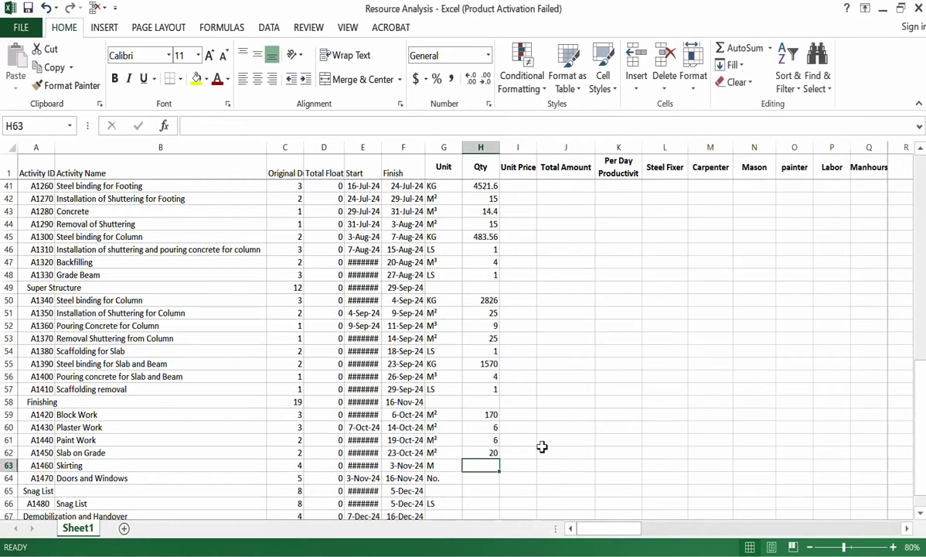
left_click(489, 452)
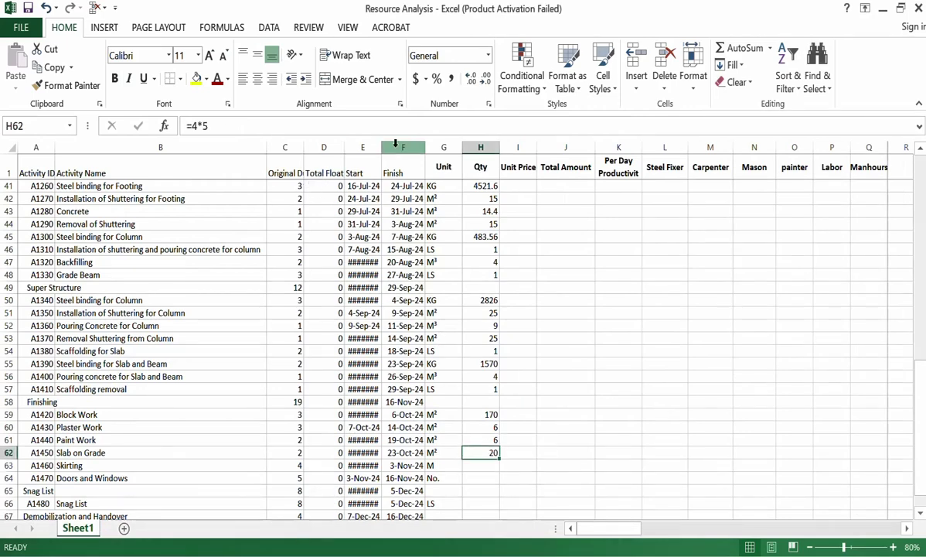
type("75")
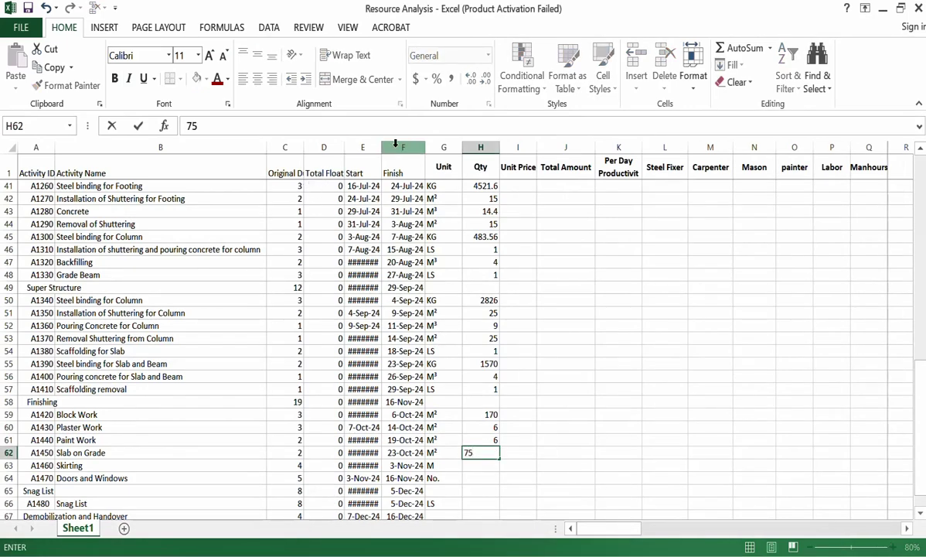
left_click(395, 145)
Change the Slab on Grade unit in G62 to M³ by copying the unit from G56
left_click(458, 416)
left_click(436, 450)
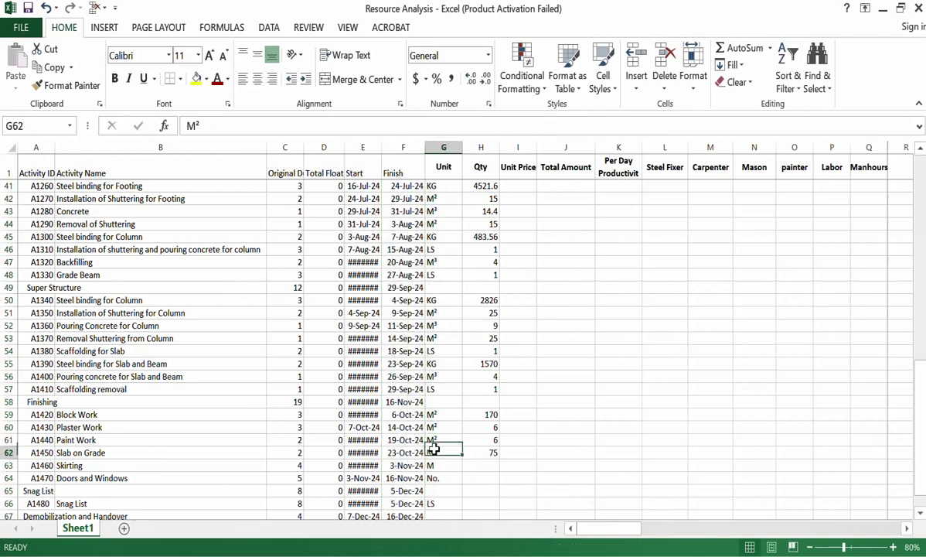
left_click(452, 377)
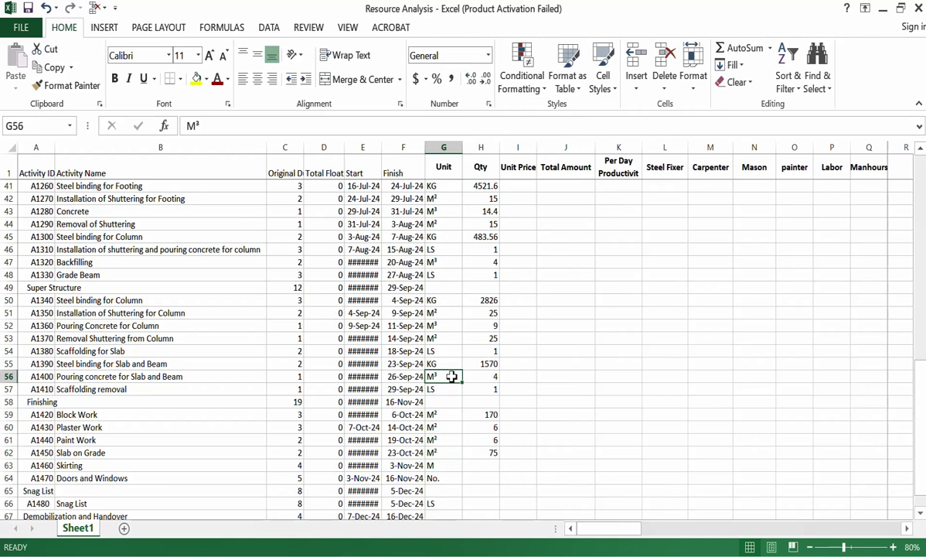
left_click(52, 67)
left_click(437, 452)
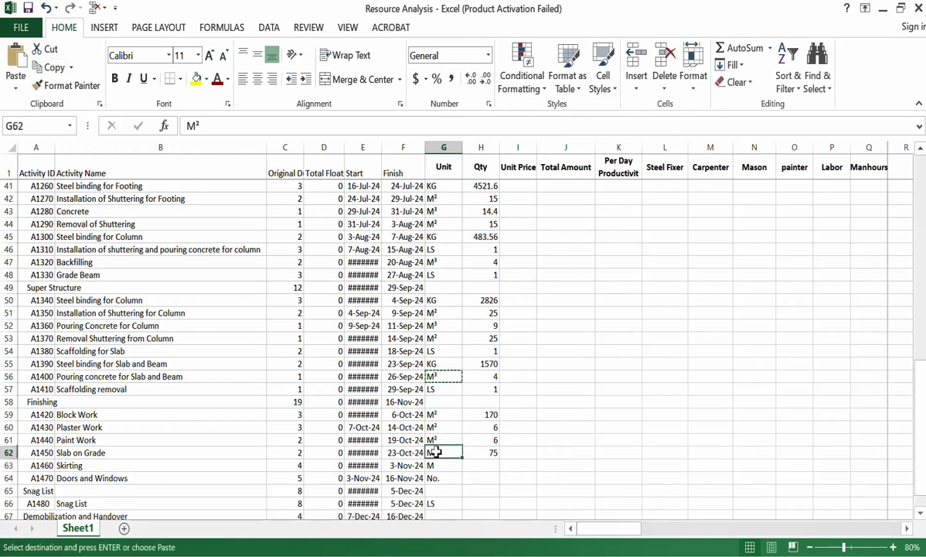
left_click(16, 60)
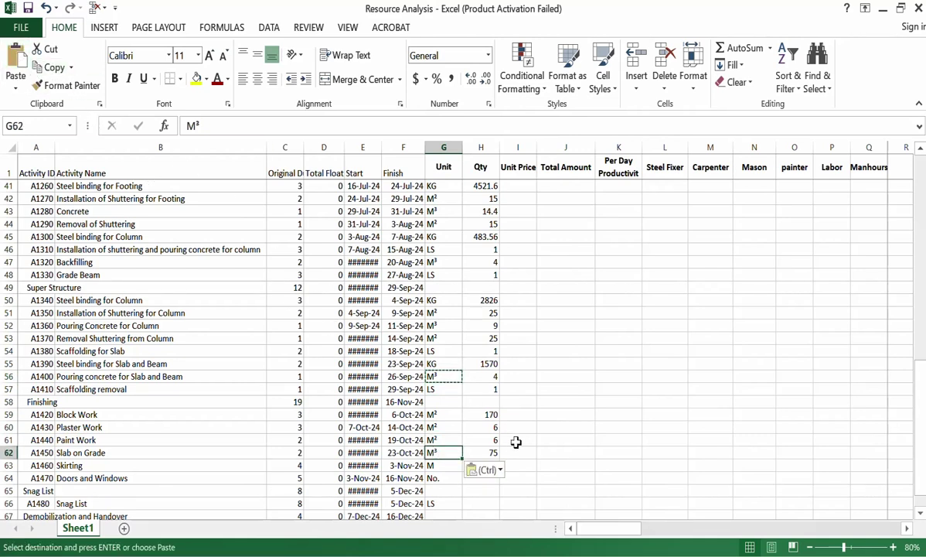
Look up the Skirting quantity in the BOQ - Copy workbook and enter 12 in H63 of the Resource Analysis sheet
left_click(445, 464)
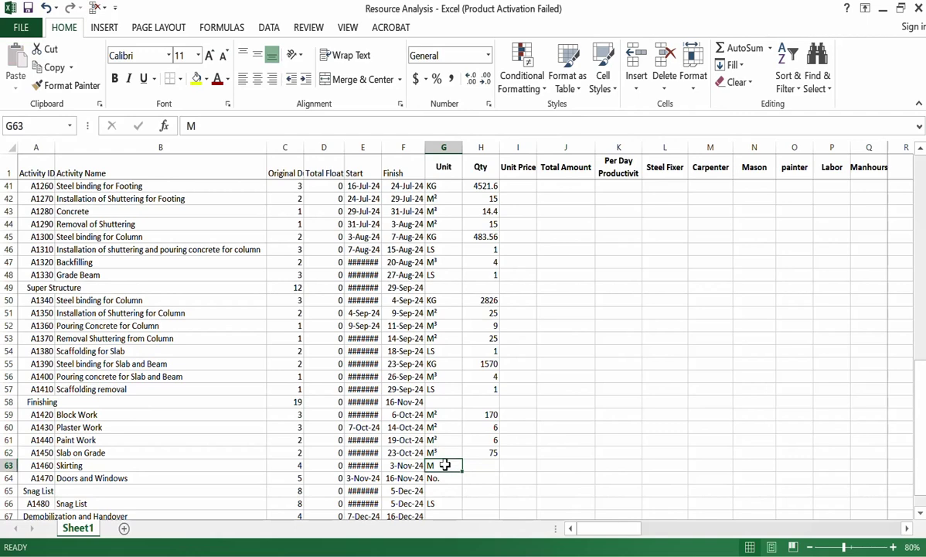
mouse_move(475, 548)
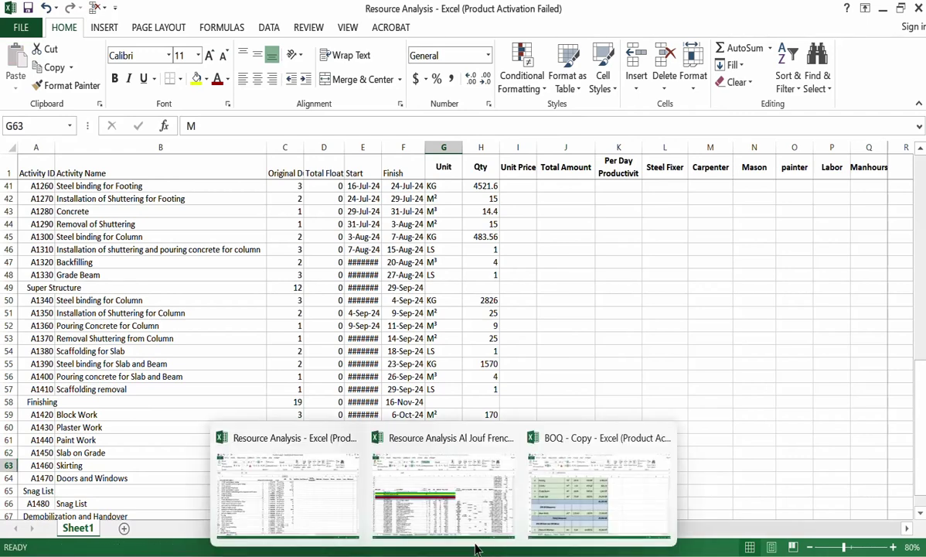
left_click(576, 491)
scroll(194, 333, "down", 1)
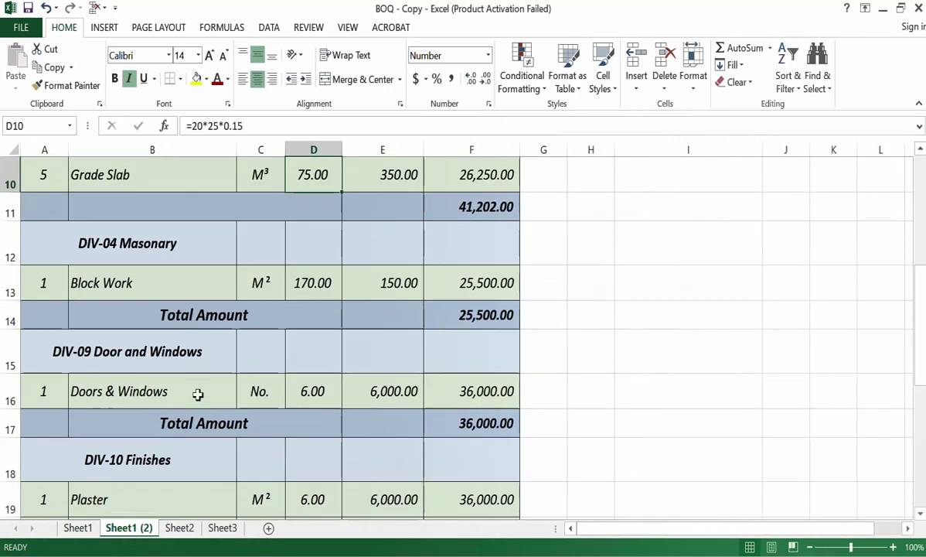
scroll(198, 393, "down", 1)
left_click(301, 497)
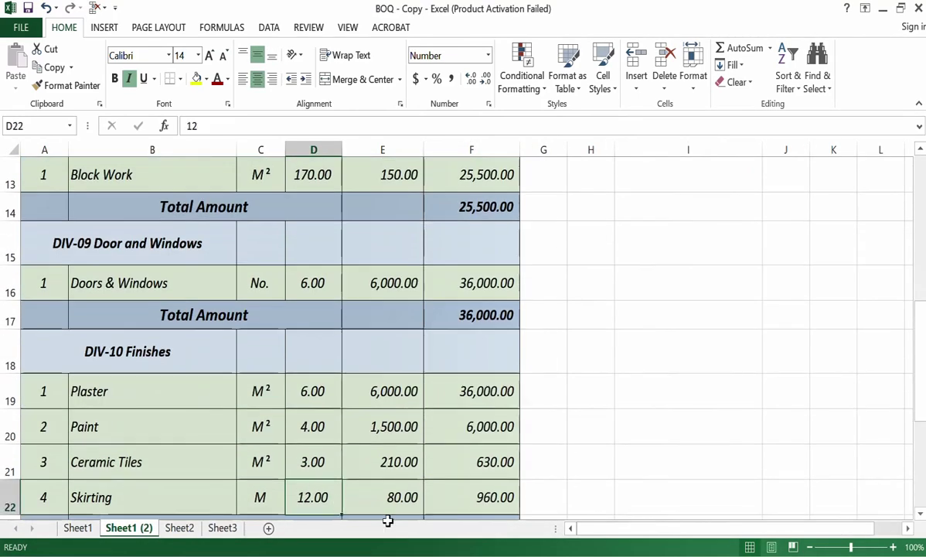
mouse_move(474, 548)
left_click(343, 503)
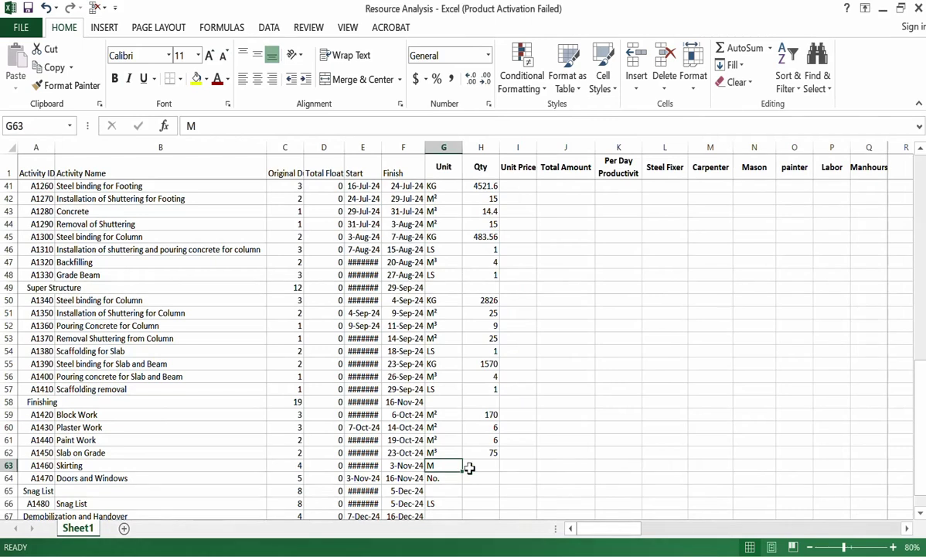
left_click(469, 467)
type("1")
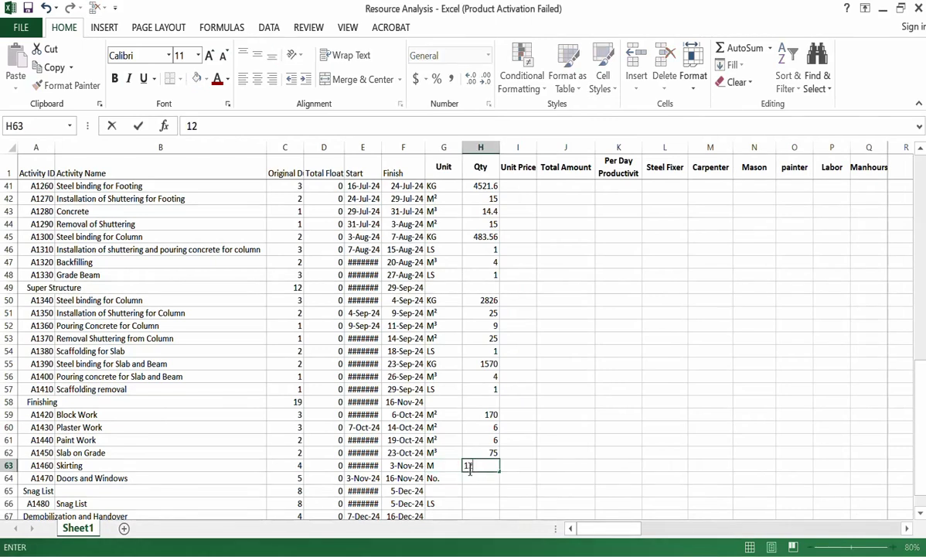
type("2")
key("Return")
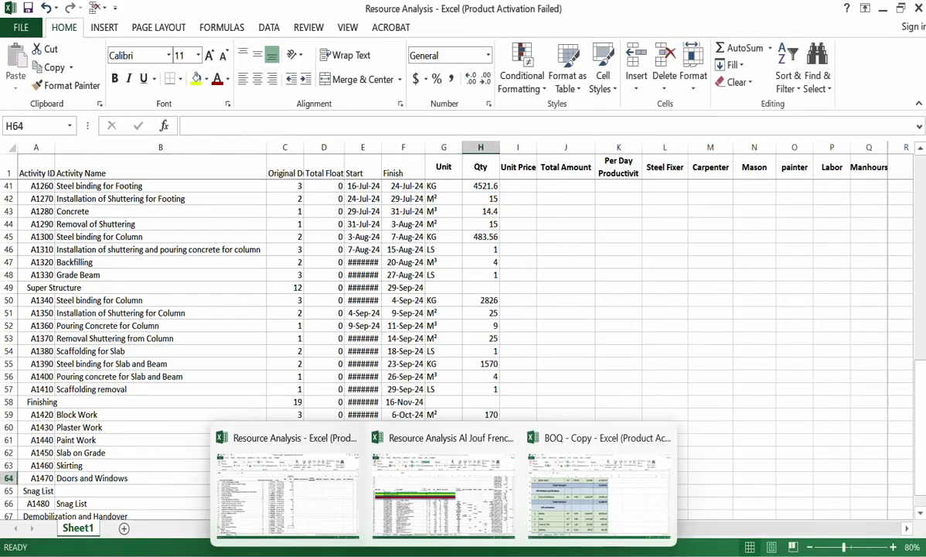
Enter a quantity of 15 in H64 for the Doors and Windows activity
scroll(529, 392, "down", 1)
scroll(529, 391, "down", 1)
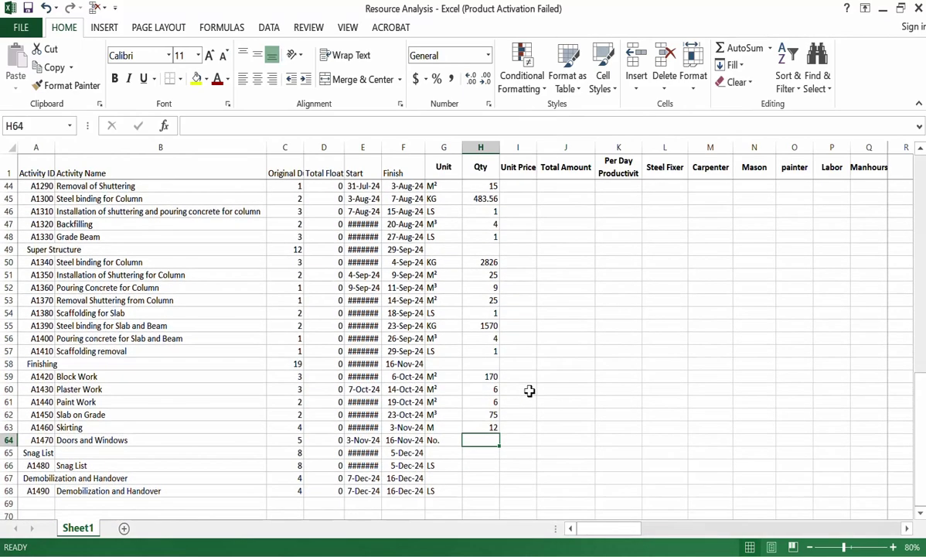
left_click(234, 440)
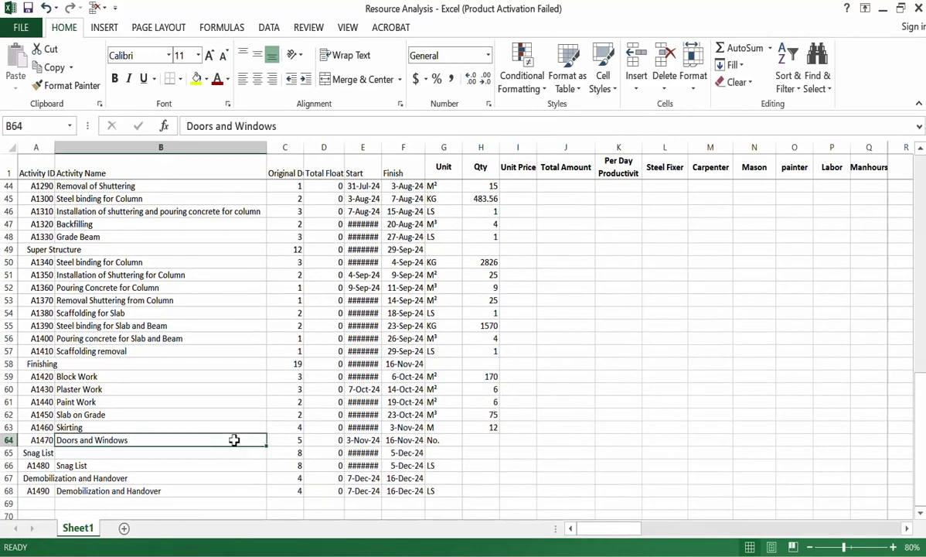
left_click(485, 439)
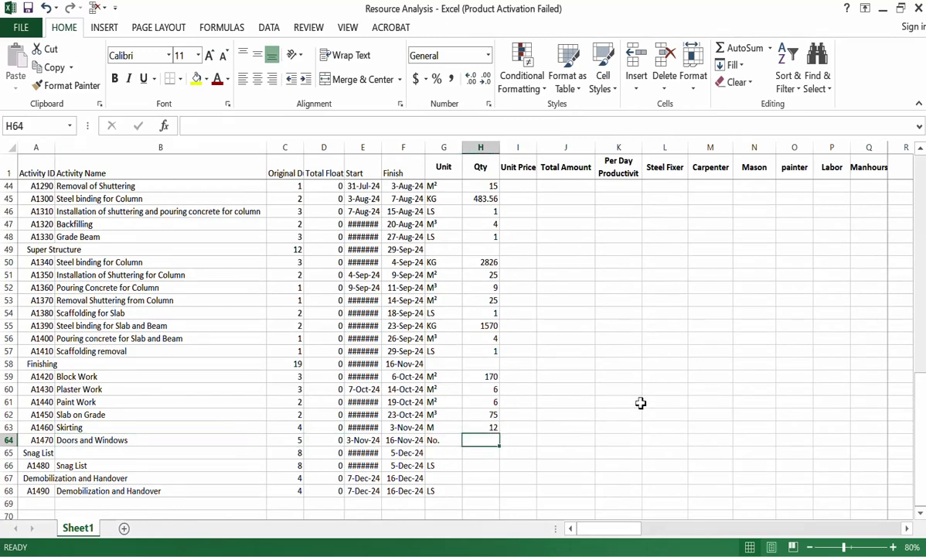
type("15")
key("Return")
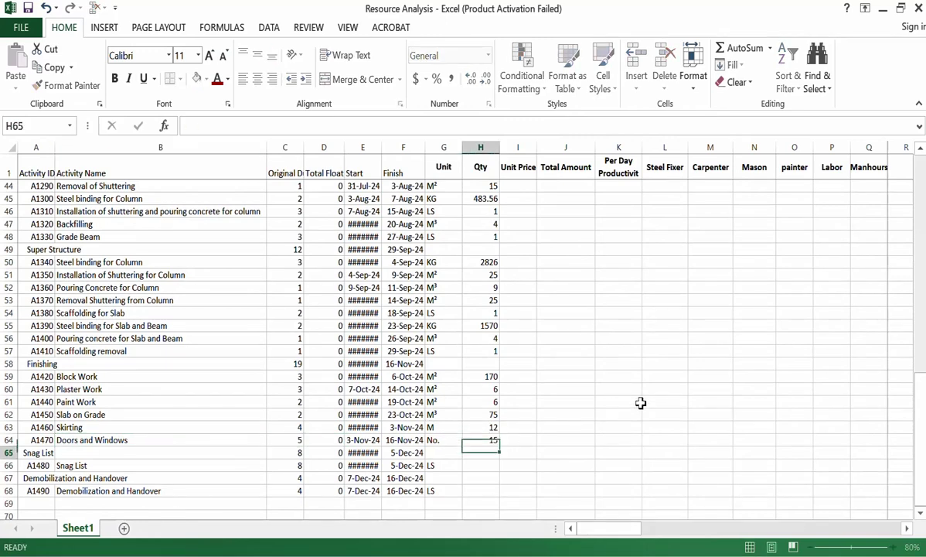
Enter a quantity of 1 for Snag List in H66 and for Demobilization and Handover in H68
left_click(157, 465)
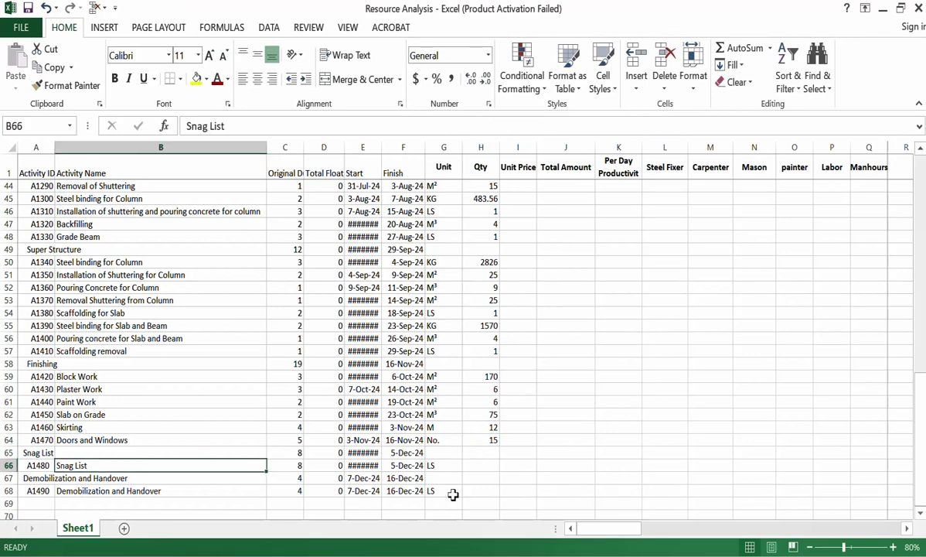
left_click(480, 467)
type("1")
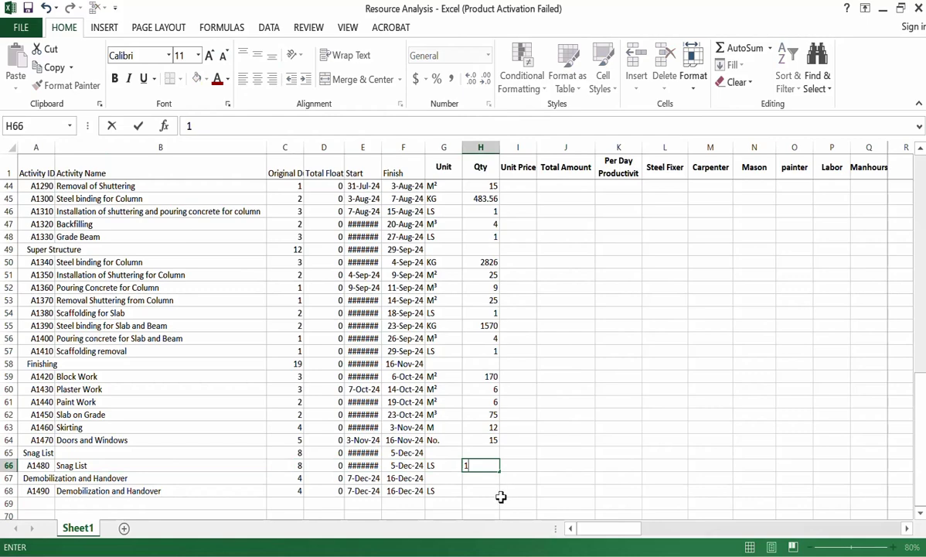
left_click(479, 492)
type("1")
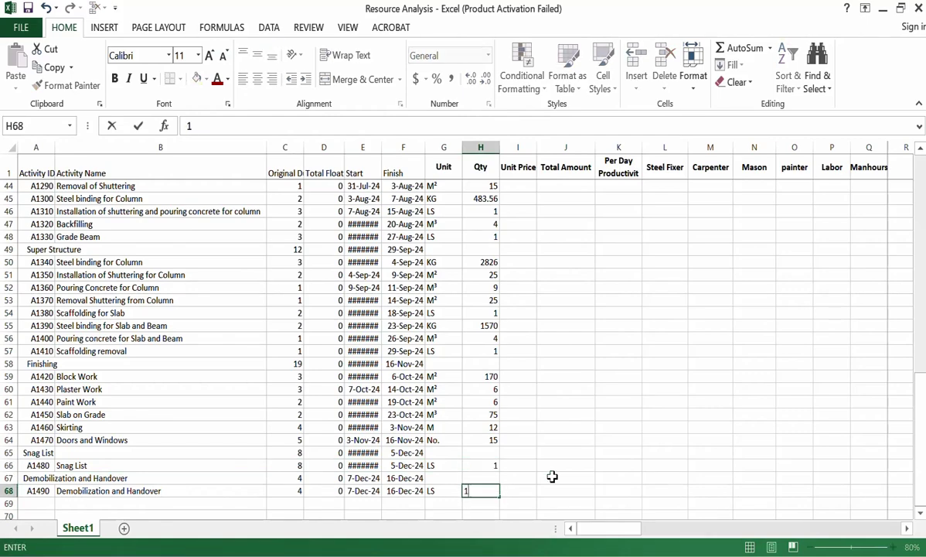
left_click(483, 389)
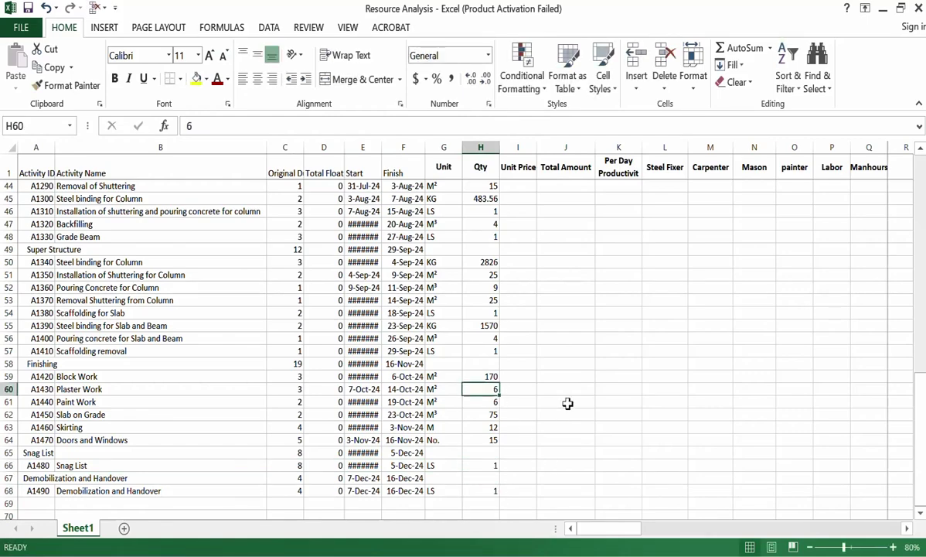
Review the filled Unit and Qty columns from the finishing activities back up to the first project rows
scroll(567, 404, "up", 7)
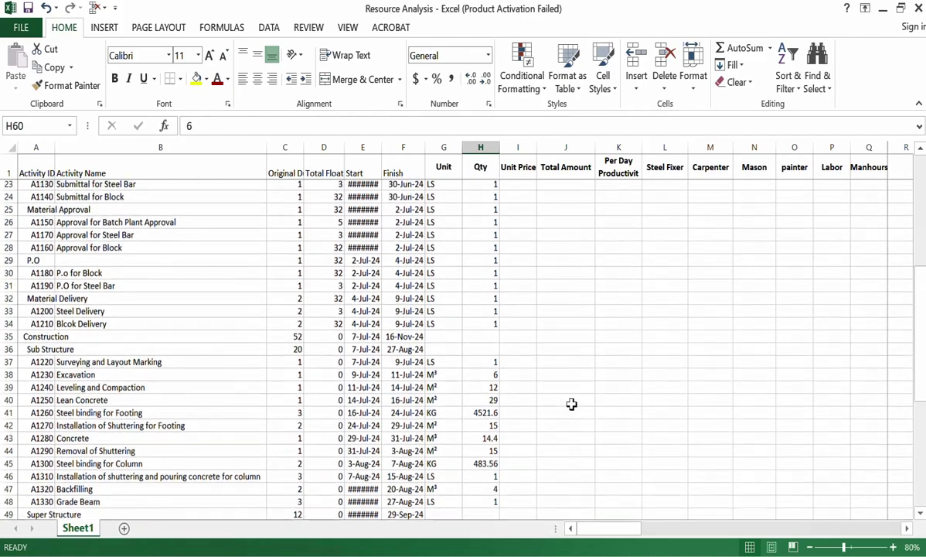
scroll(571, 403, "up", 2)
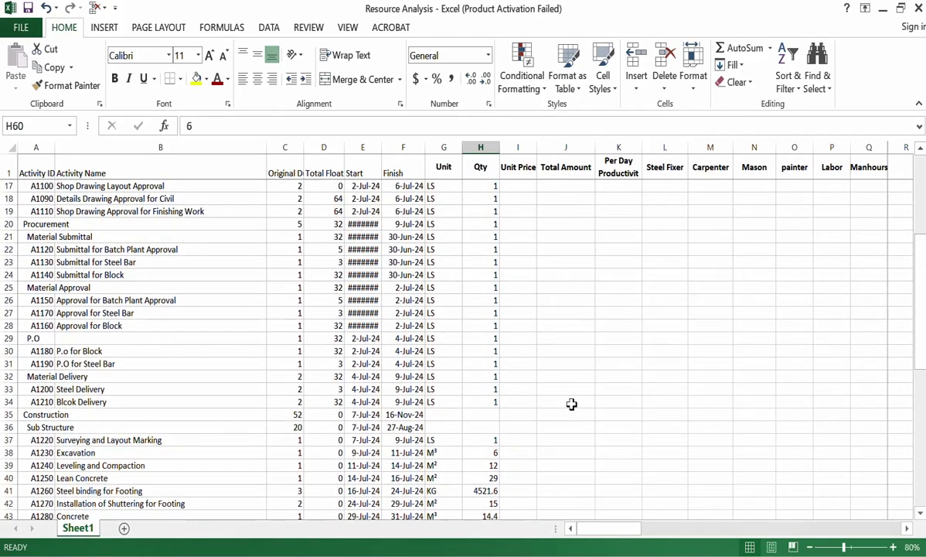
scroll(572, 403, "up", 5)
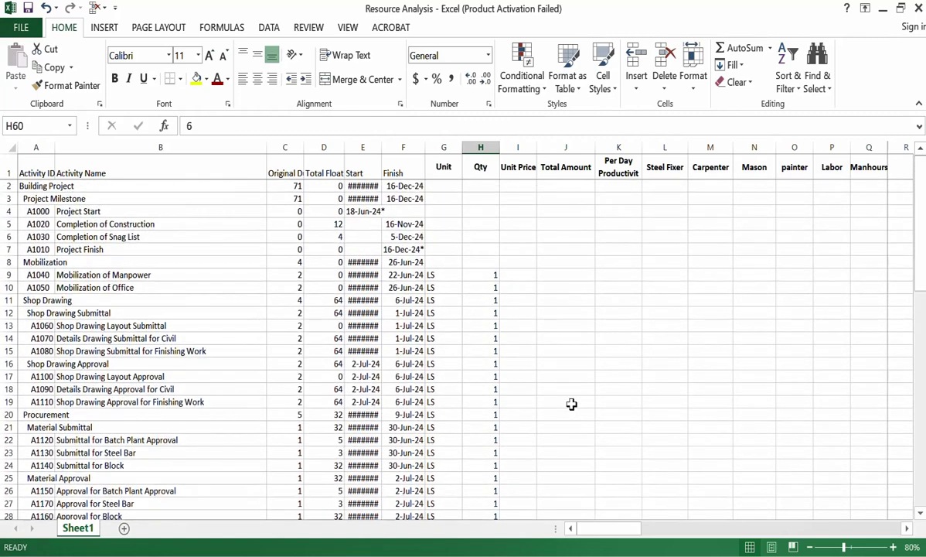